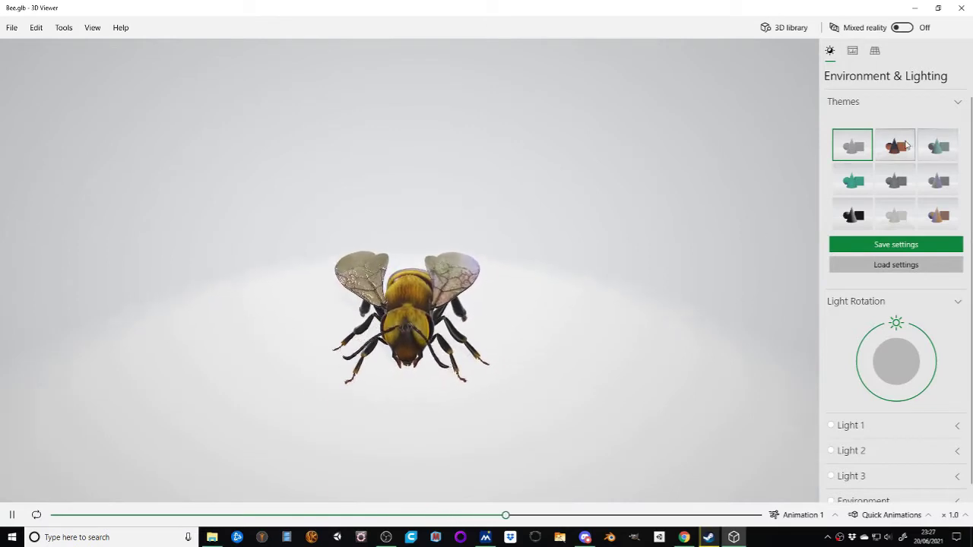
Preview the second through sixth lighting themes on the bee model one after another.
click(902, 149)
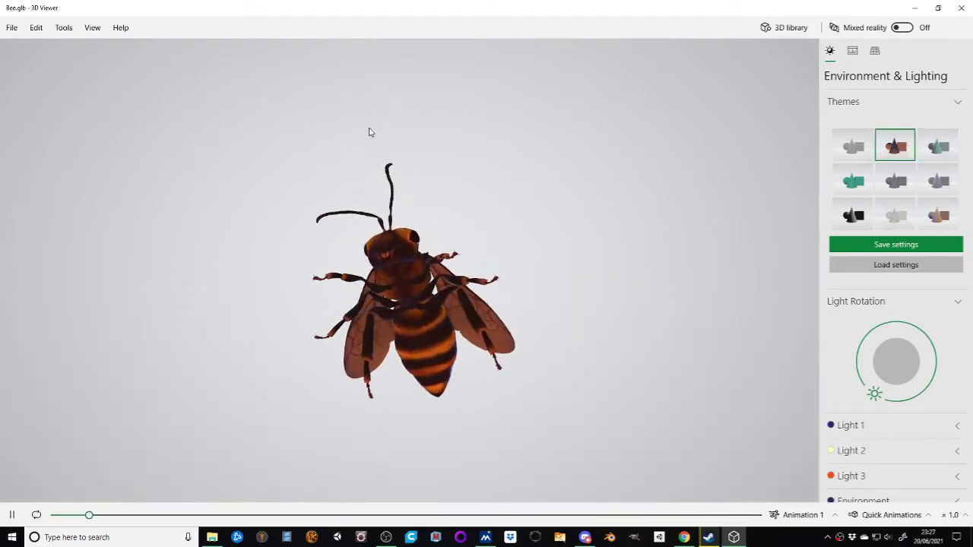
click(936, 155)
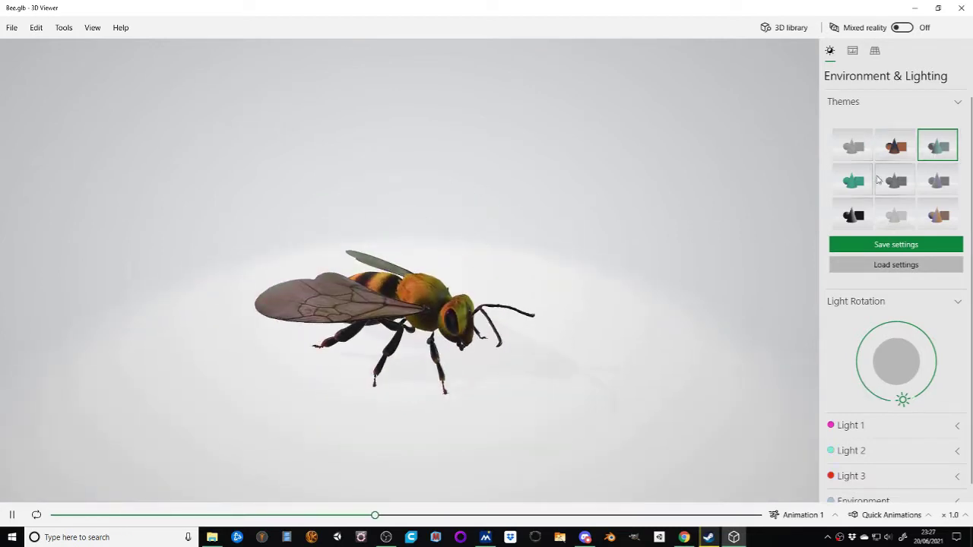
click(852, 180)
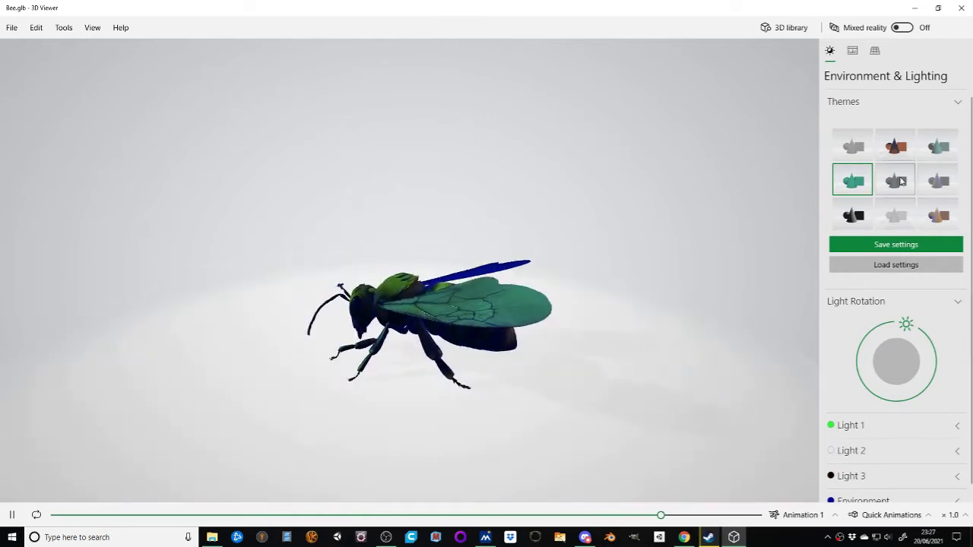
click(897, 180)
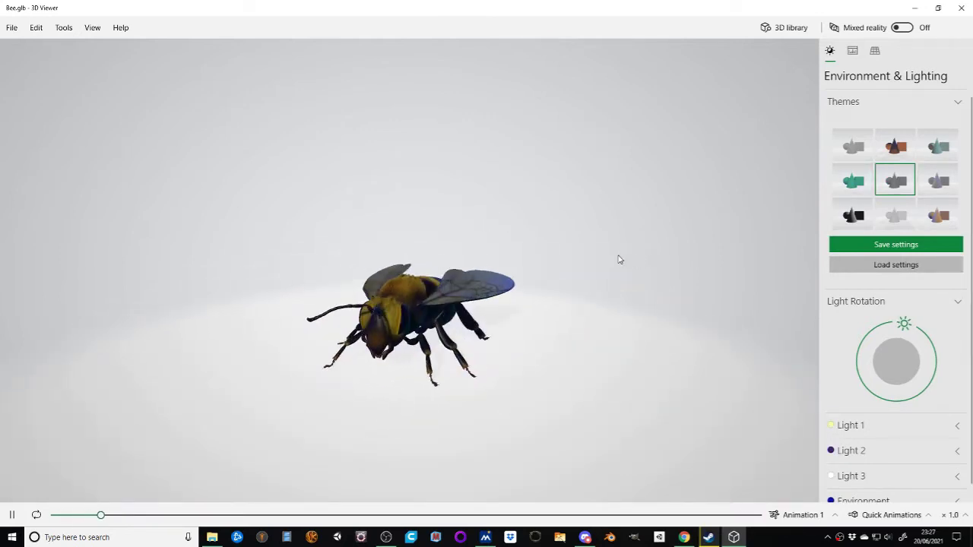
click(935, 180)
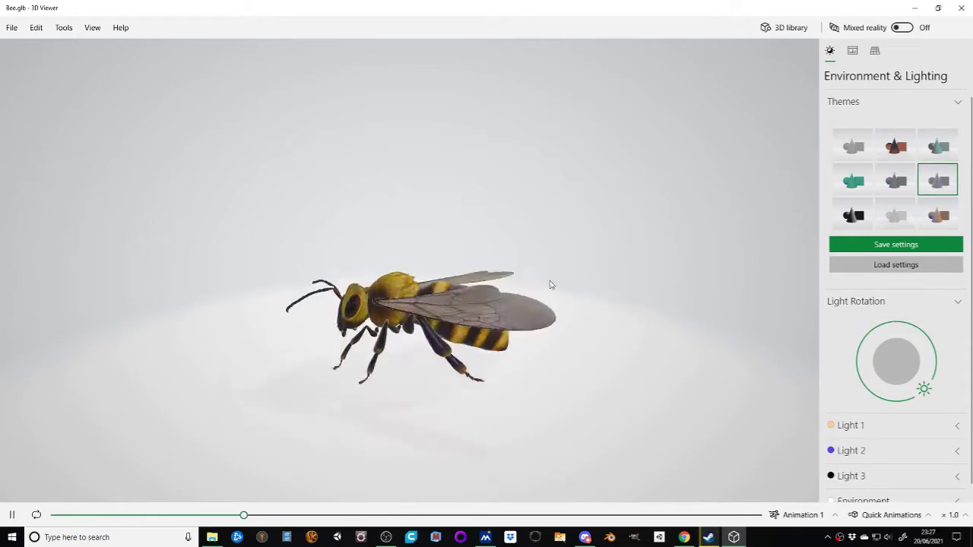
drag(521, 273, 431, 243)
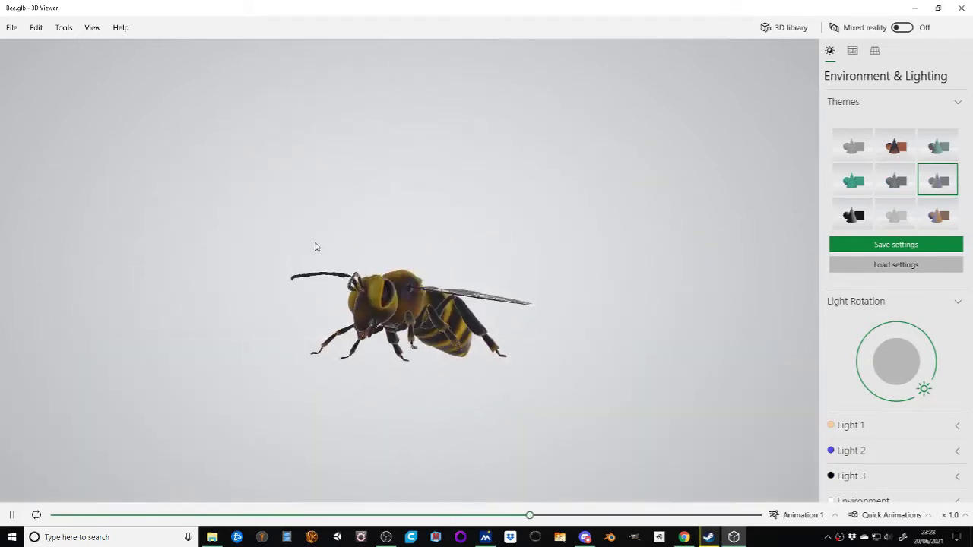
drag(316, 246, 336, 266)
Preview the black seventh and pale grey eighth lighting themes on the bee from different angles and distances.
click(852, 215)
drag(725, 264, 535, 334)
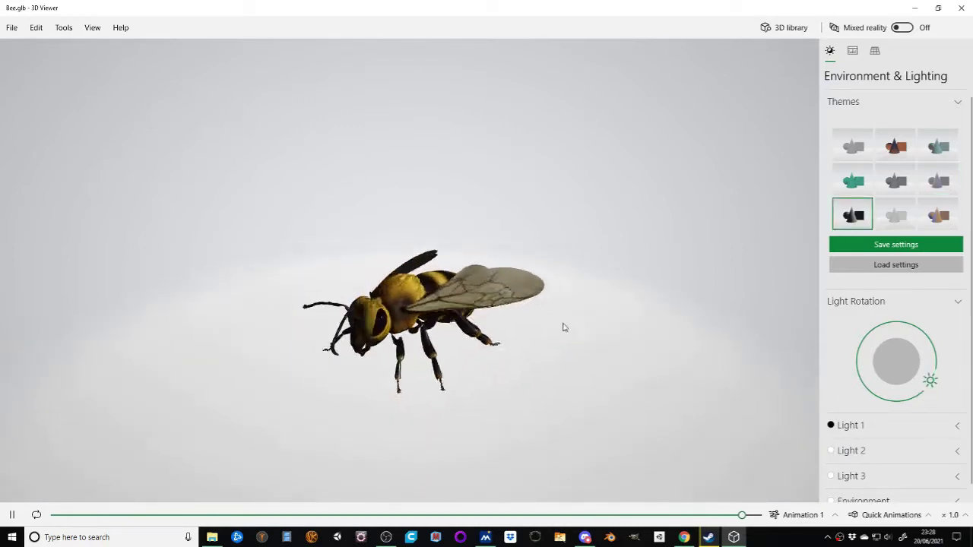
click(905, 210)
drag(423, 269, 248, 256)
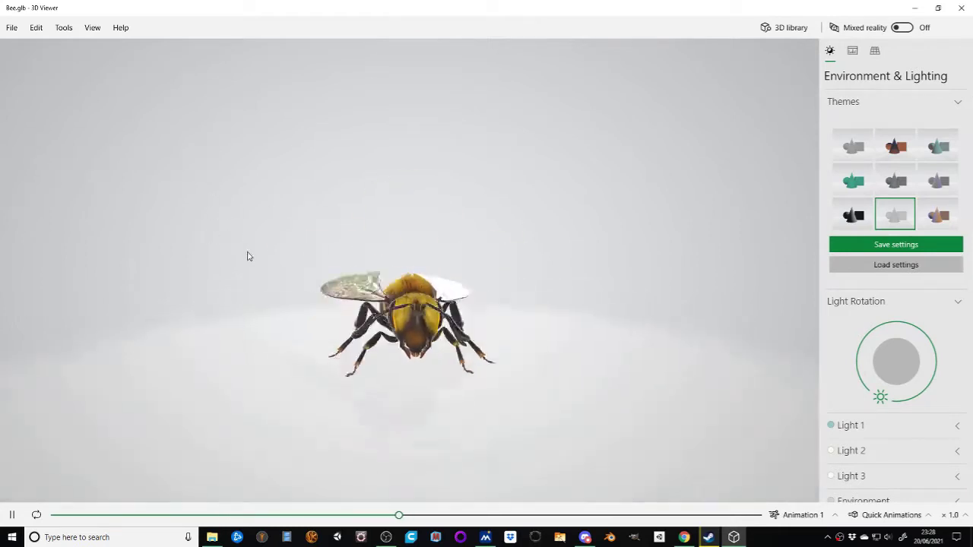
scroll(425, 337, up, 4)
scroll(424, 337, down, 4)
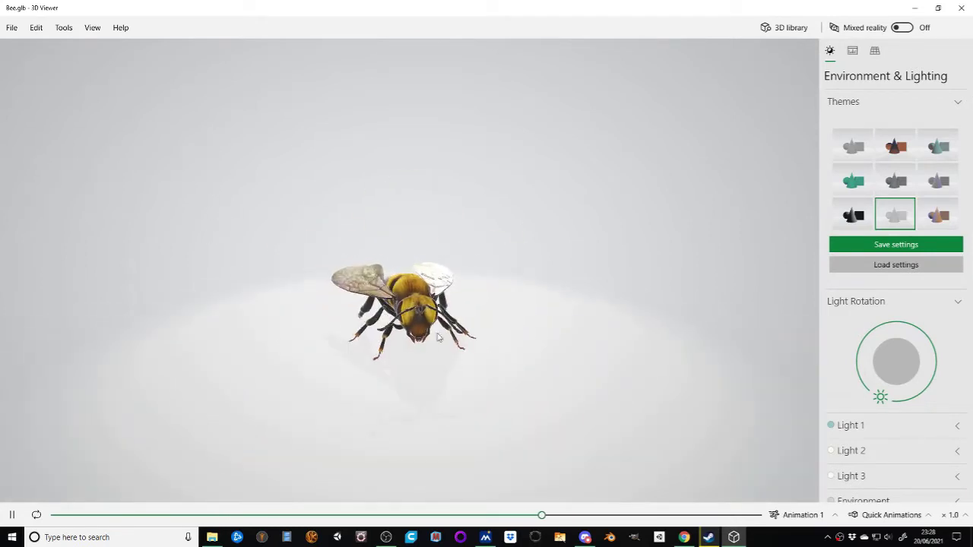
drag(438, 336, 664, 326)
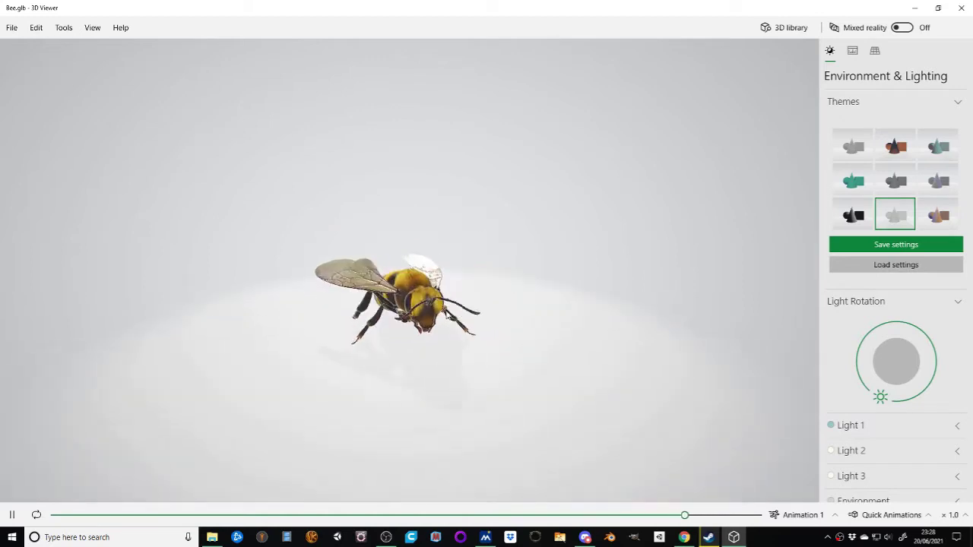
Preview the ninth and second lighting themes on the bee, finishing back on the first grey theme.
click(938, 213)
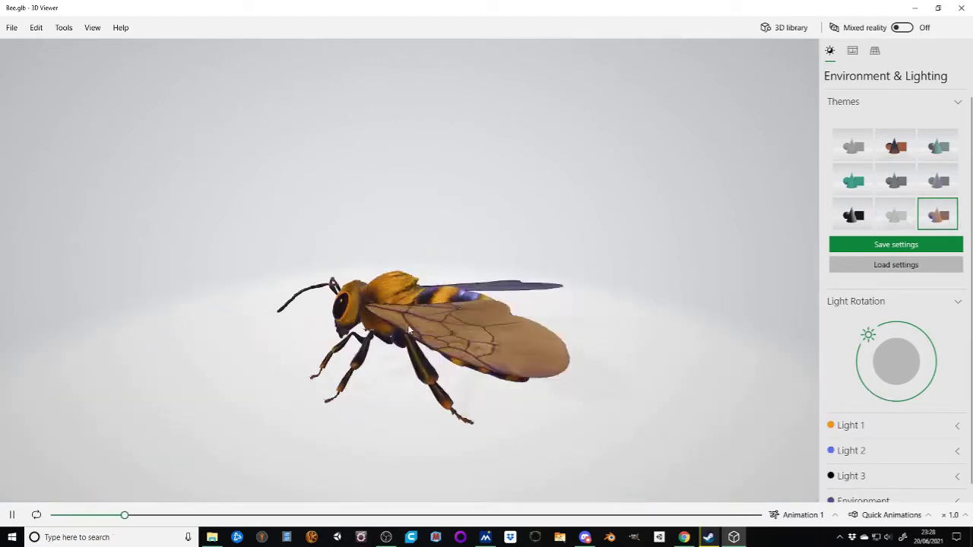
drag(408, 327, 467, 330)
click(898, 149)
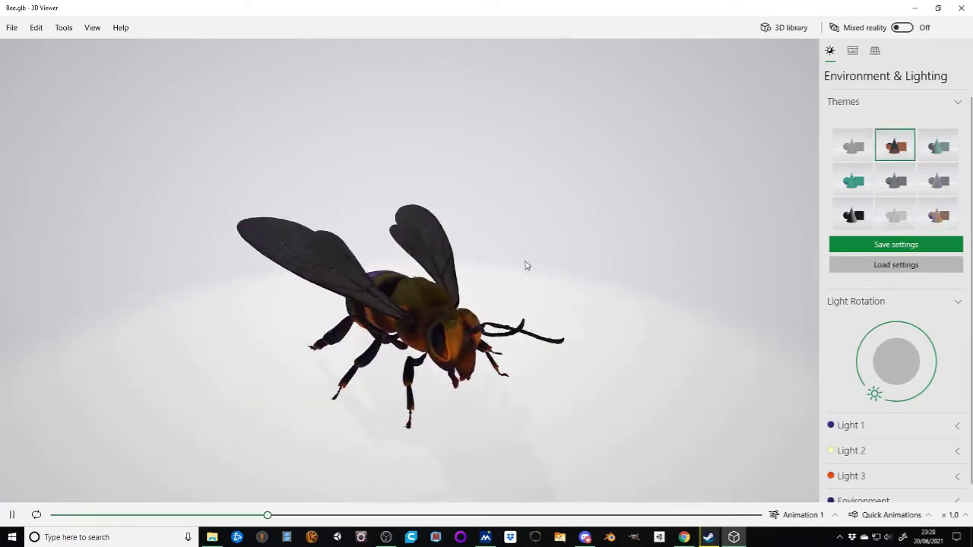
click(853, 144)
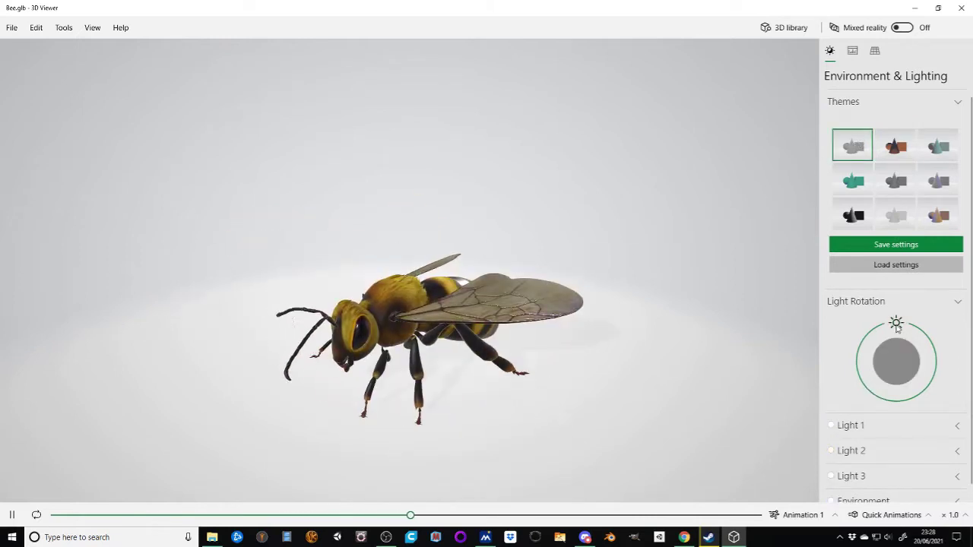
Rotate the light source around the bee, leaving it slightly counterclockwise of its starting position, and pause the animation.
drag(897, 327, 894, 330)
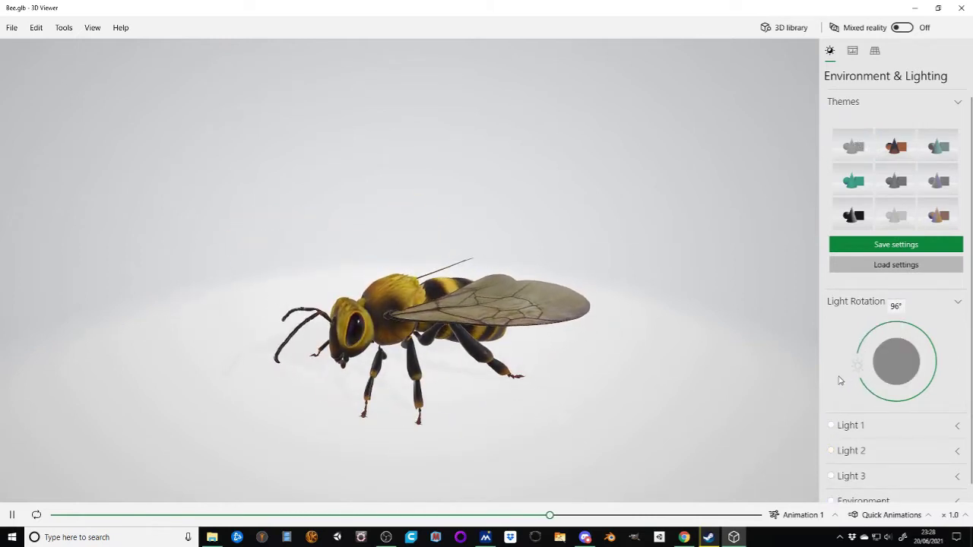
drag(933, 436, 932, 393)
drag(867, 327, 869, 330)
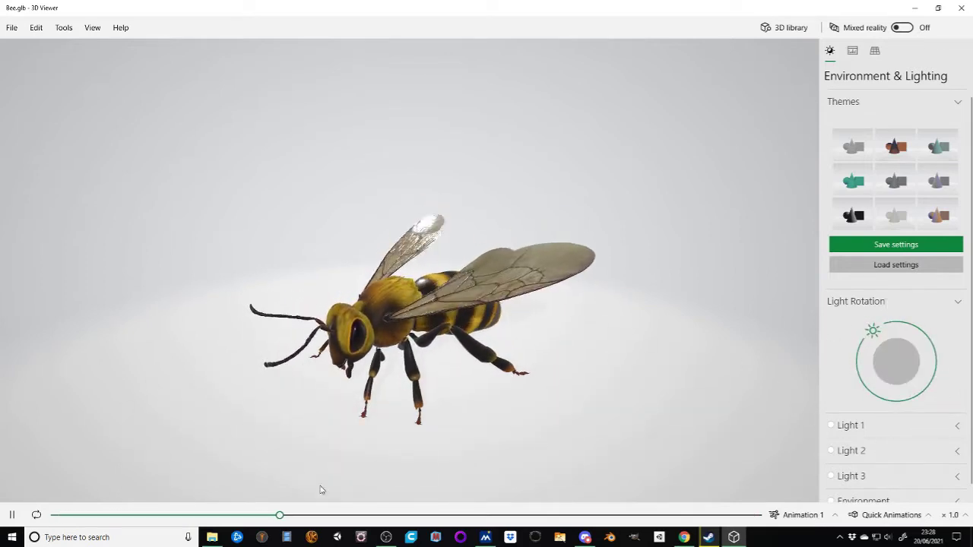
drag(387, 359, 474, 380)
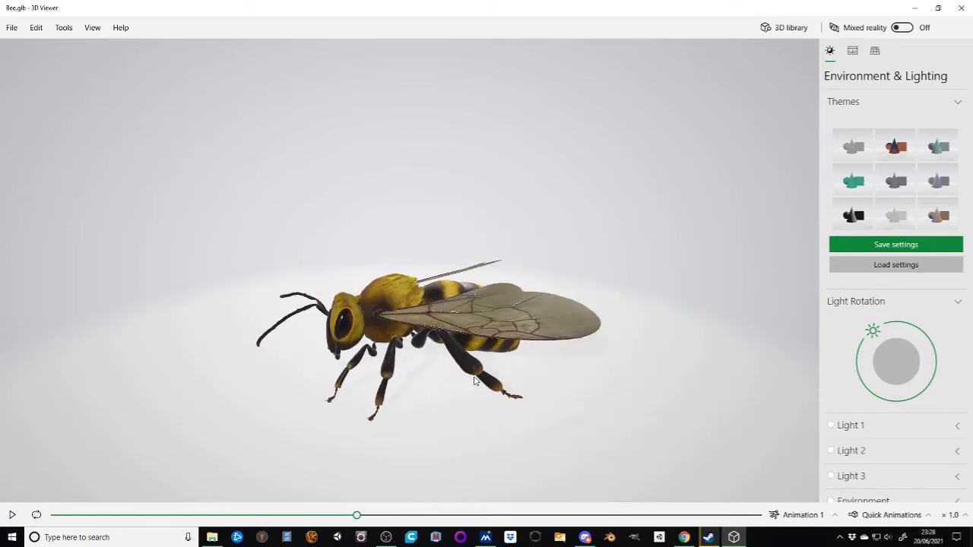
Set Light 1 to a crimson colour with hue 331, saturation 82 and value 73, at intensity 147.
click(831, 431)
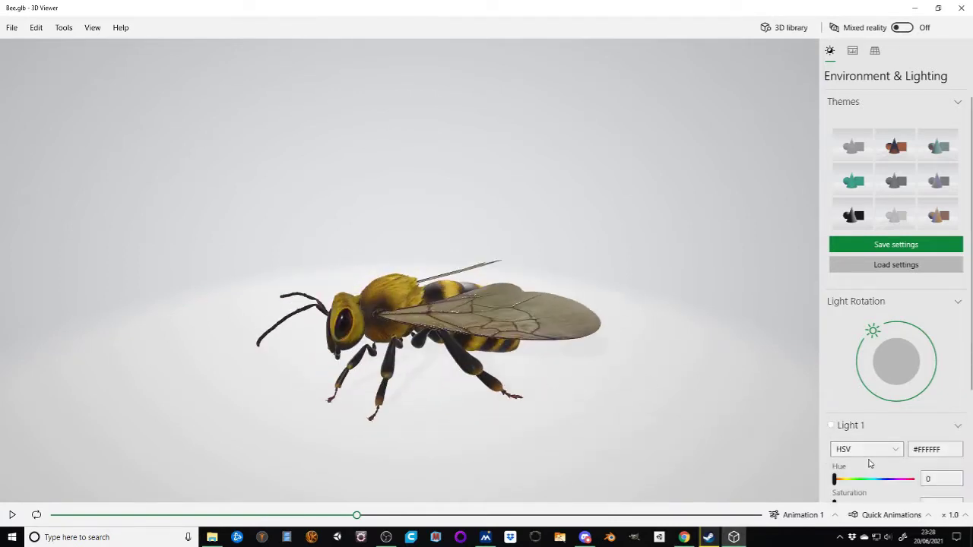
scroll(773, 404, down, 2)
scroll(624, 363, up, 4)
scroll(886, 442, down, 1)
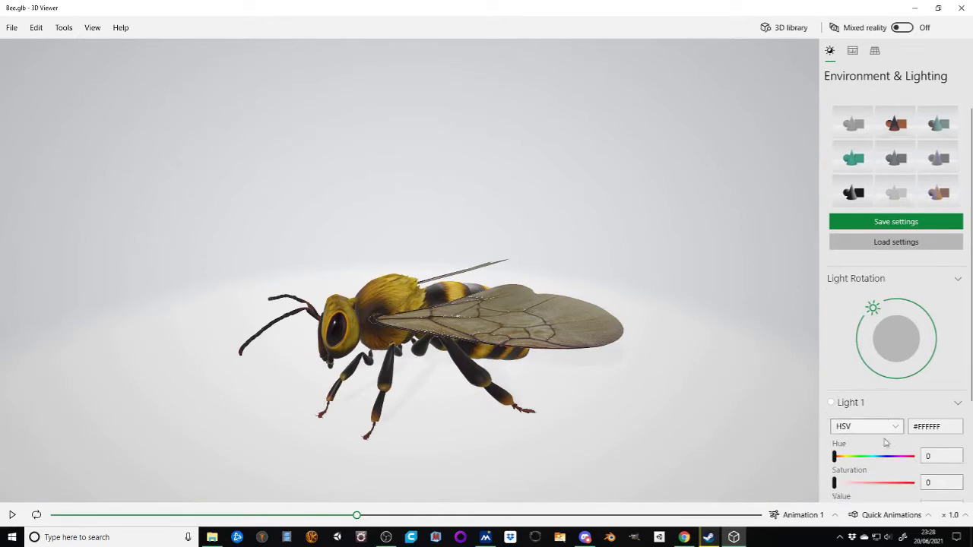
scroll(886, 442, down, 3)
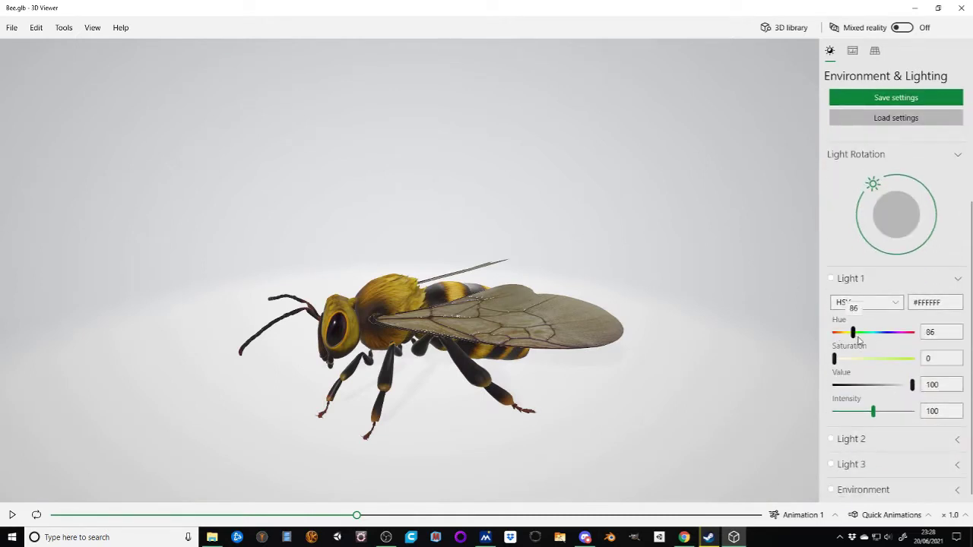
drag(859, 339, 907, 344)
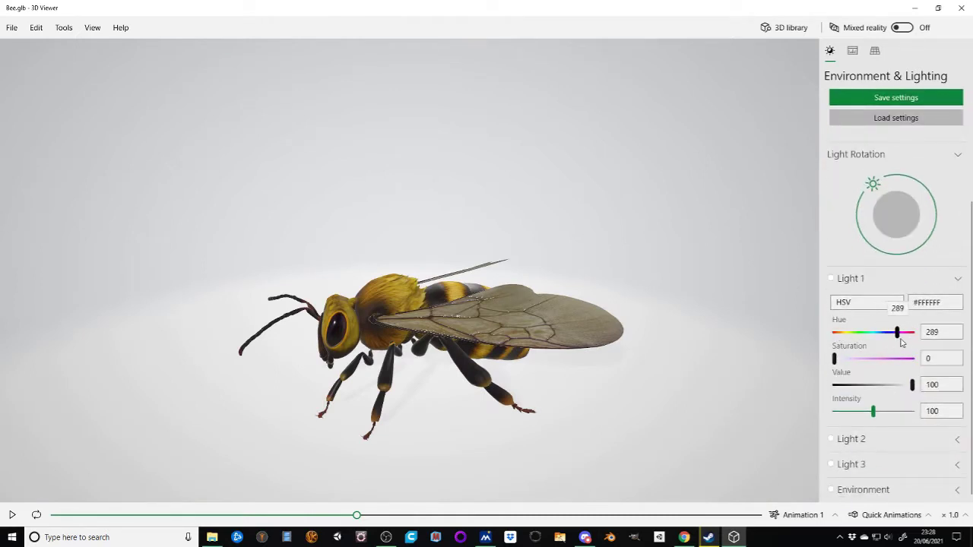
drag(836, 360, 893, 412)
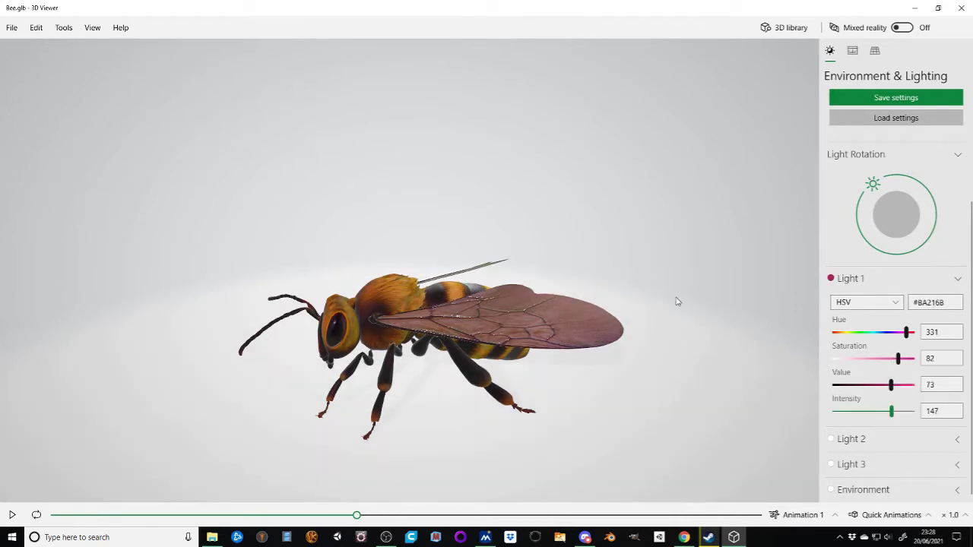
drag(714, 247, 482, 145)
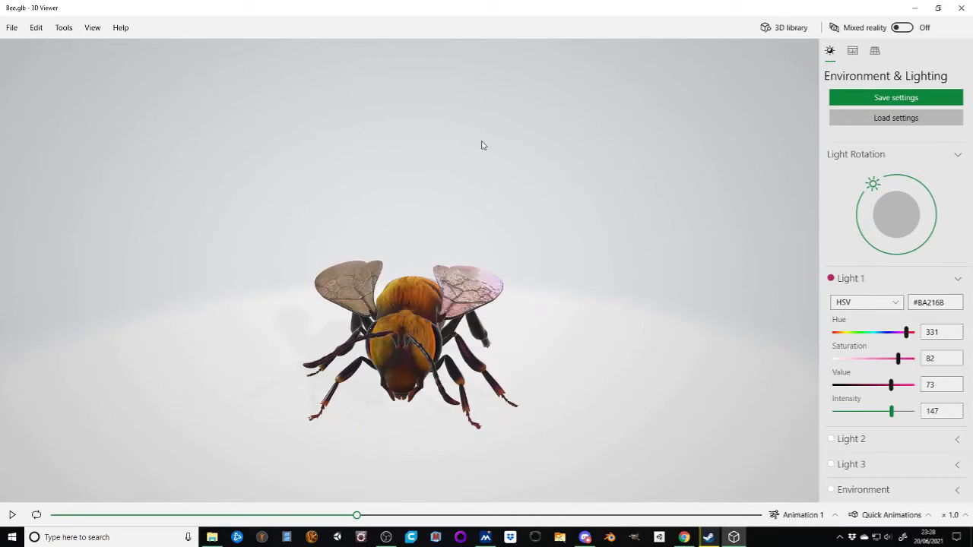
click(34, 28)
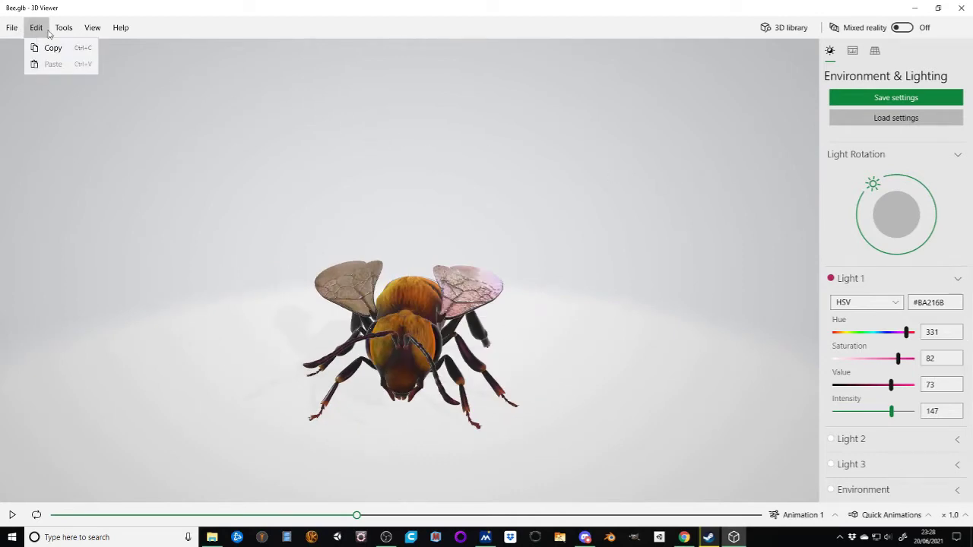
mouse_move(63, 30)
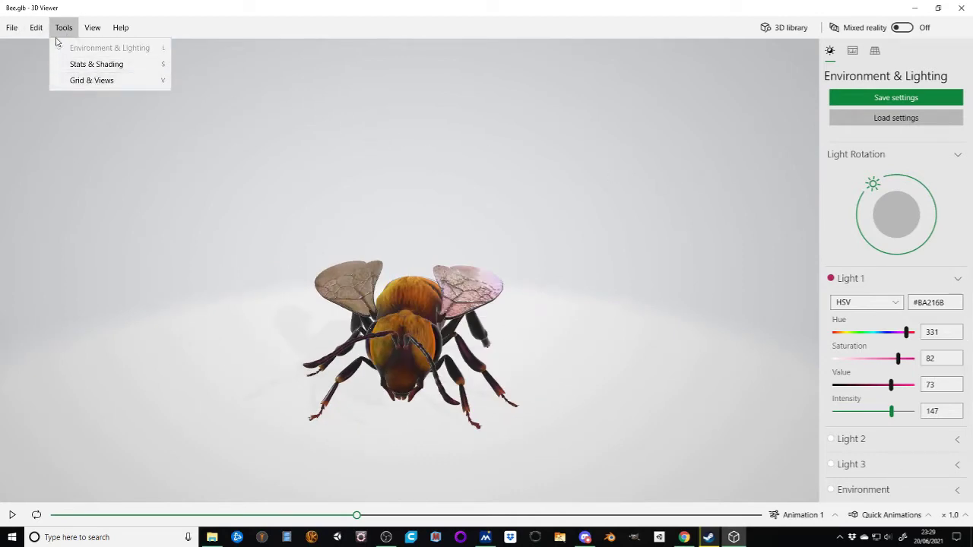
mouse_move(16, 29)
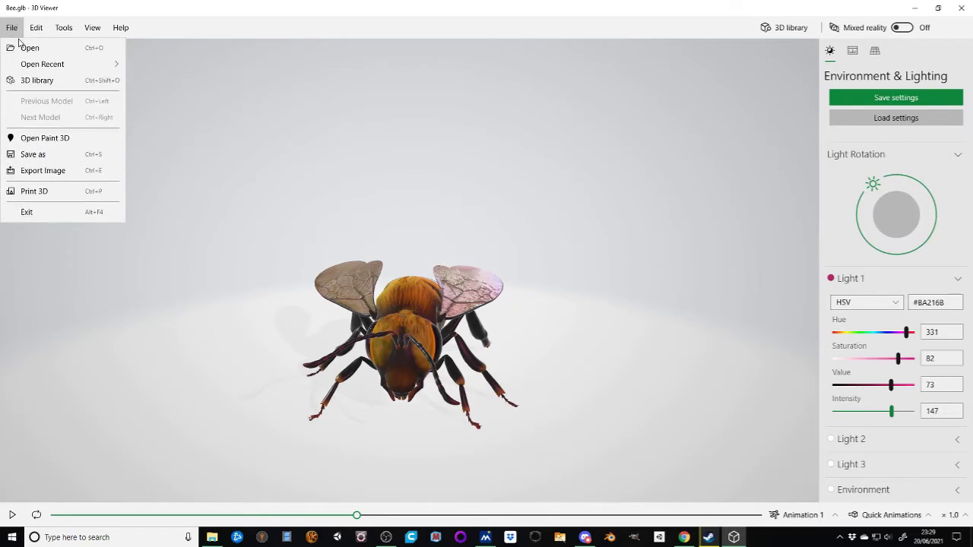
mouse_move(45, 66)
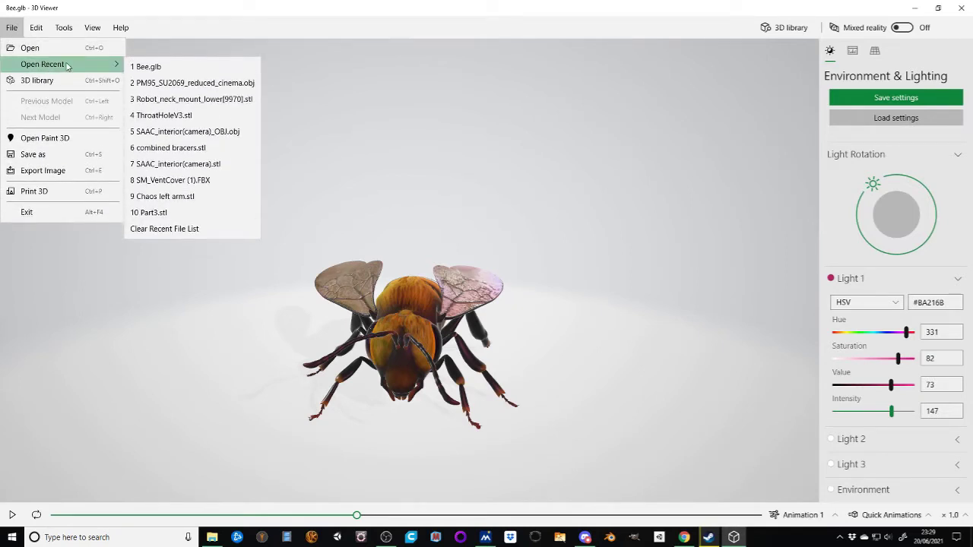
click(174, 217)
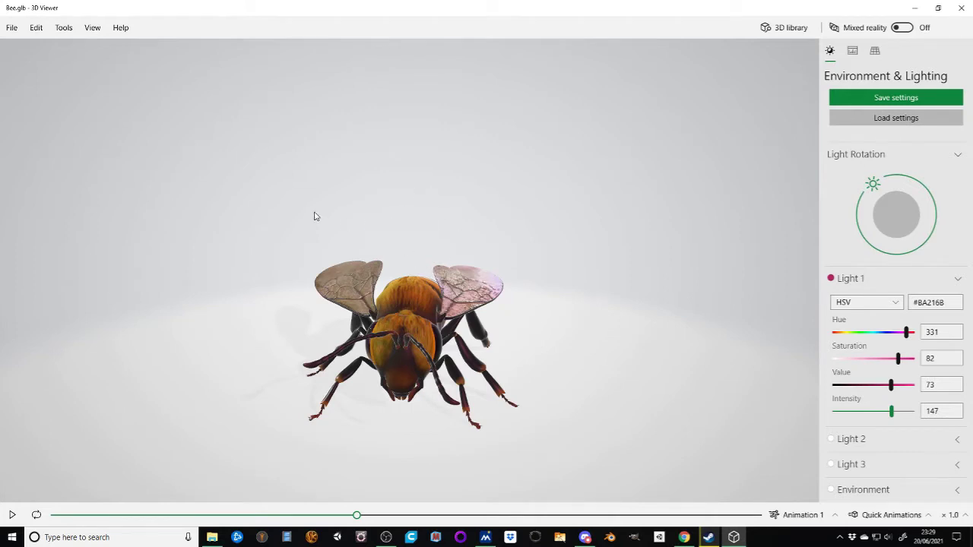
drag(315, 217, 359, 221)
Start opening another model file and browse to the Digital Designs folder on the My Passport (K:) drive.
click(2, 28)
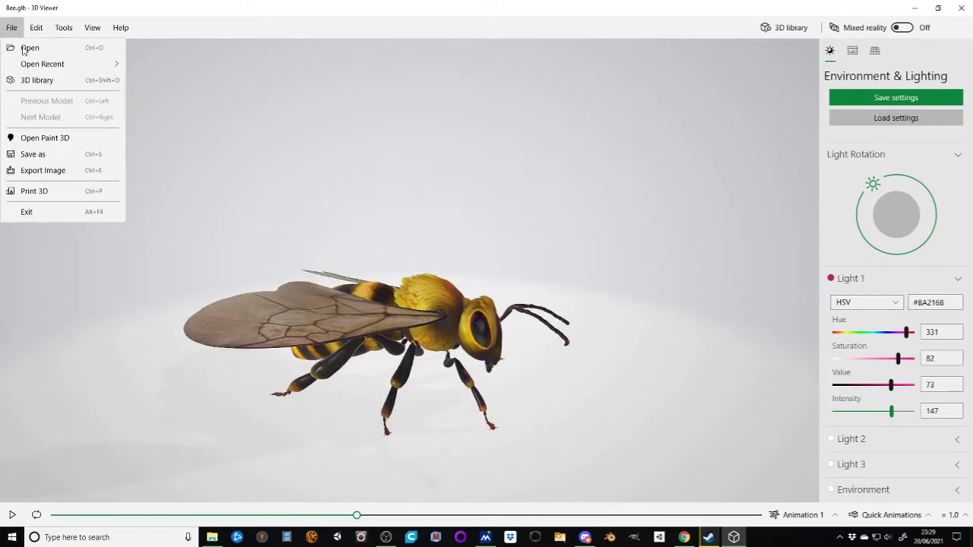
click(54, 58)
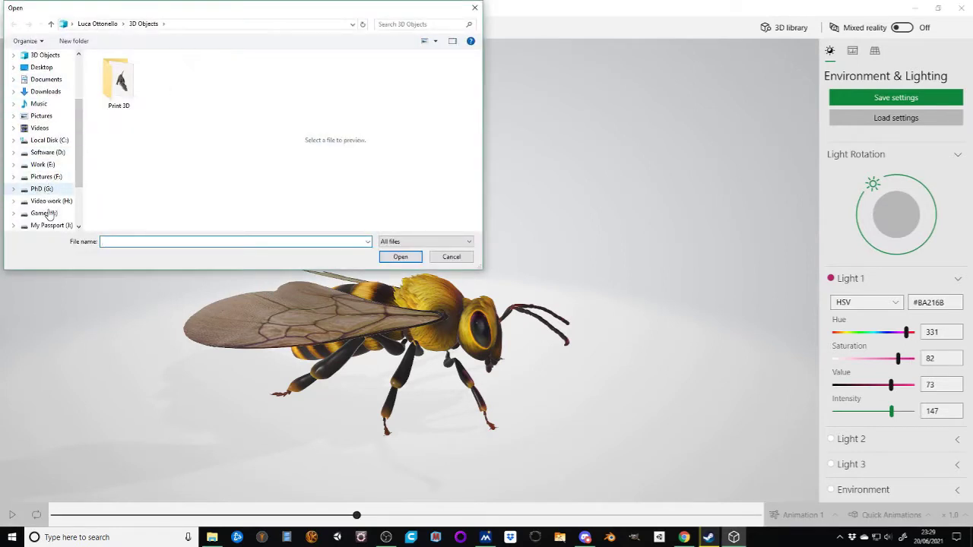
scroll(46, 201, down, 1)
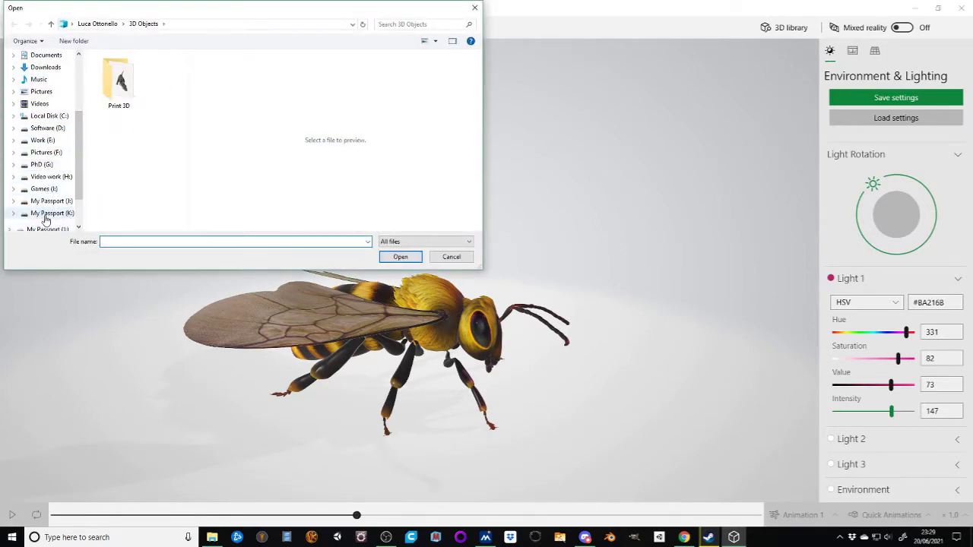
click(48, 212)
scroll(127, 127, down, 2)
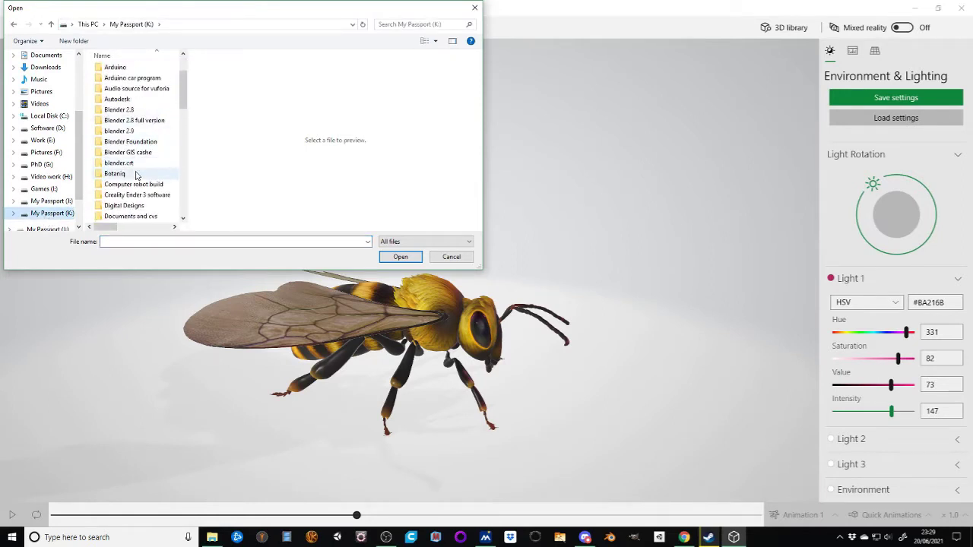
scroll(144, 186, down, 2)
double_click(140, 143)
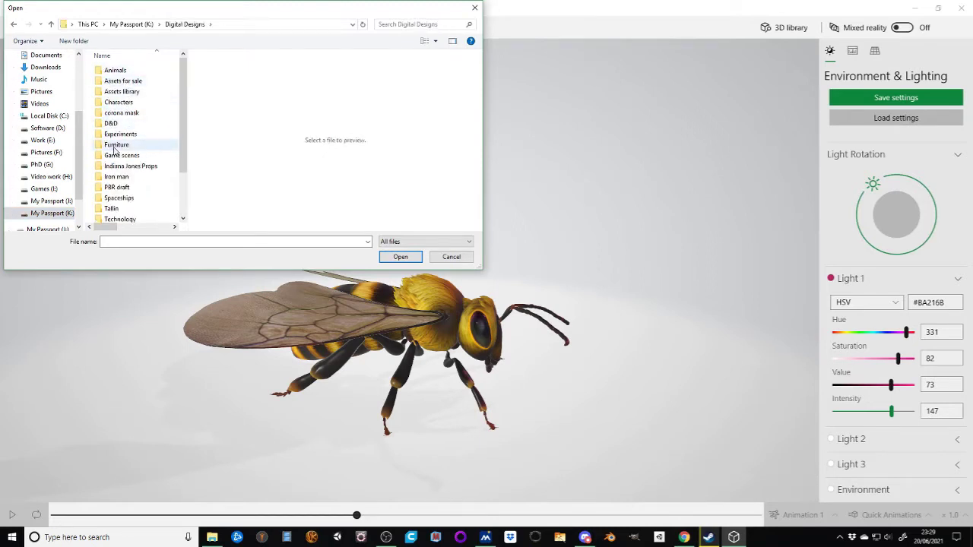
Browse into the Furniture folder, check its Bed subfolder and the textures folder inside, and return to Furniture.
scroll(130, 166, down, 1)
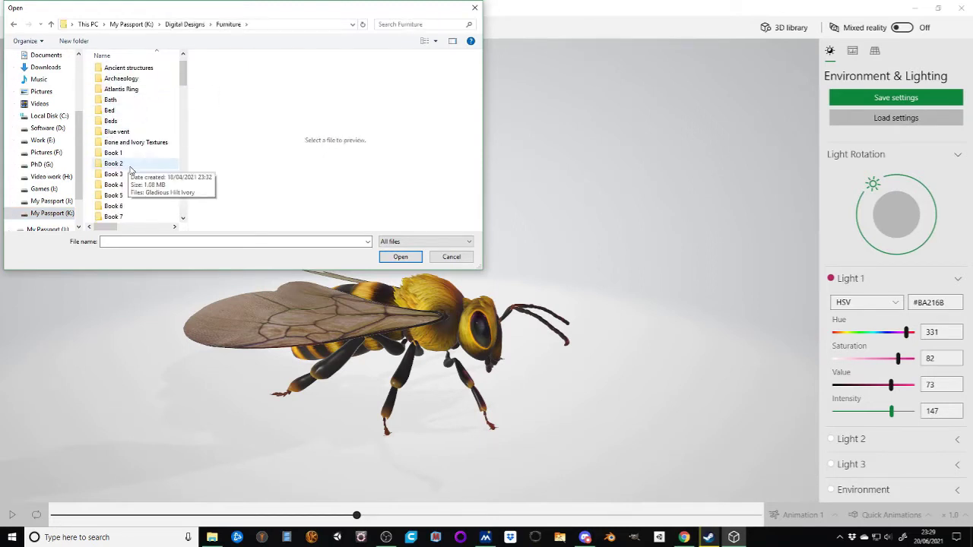
scroll(134, 167, up, 1)
double_click(122, 134)
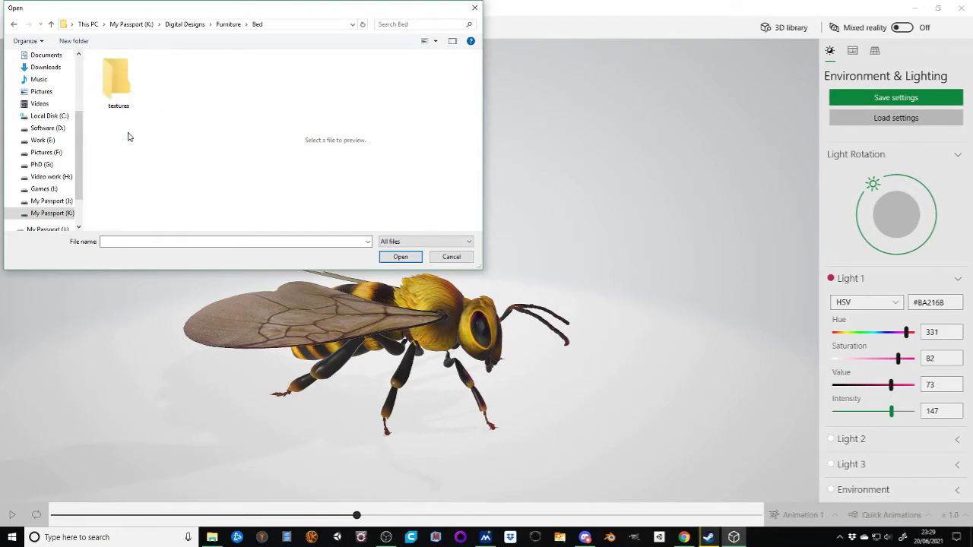
double_click(116, 89)
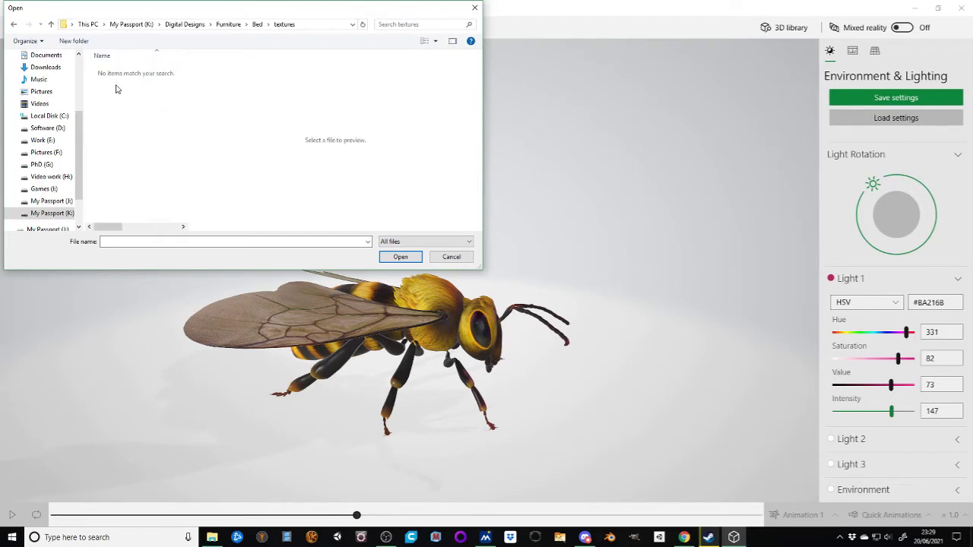
click(14, 24)
click(14, 24)
Open the first "Shutters type 1 separate parts" model from the Shutters folder inside Furniture.
scroll(153, 159, down, 12)
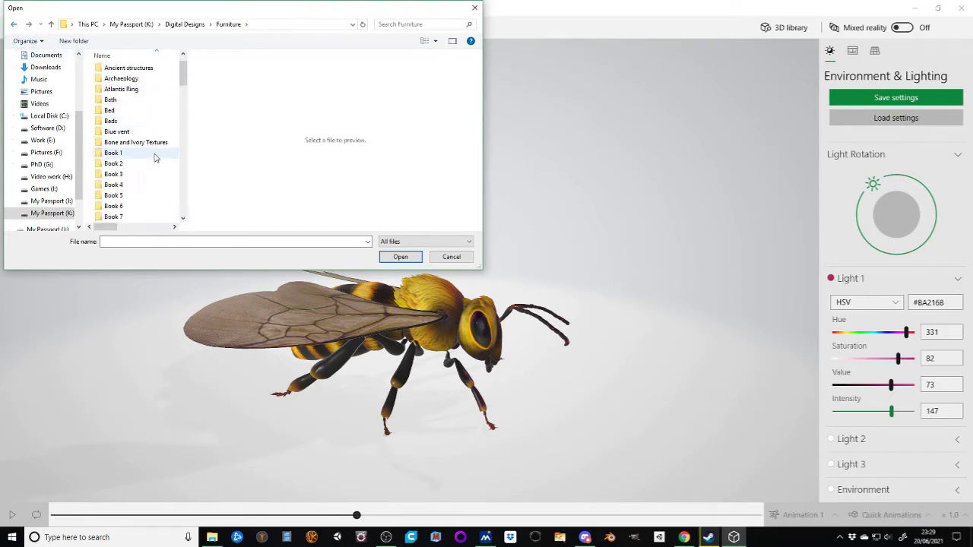
scroll(152, 163, down, 10)
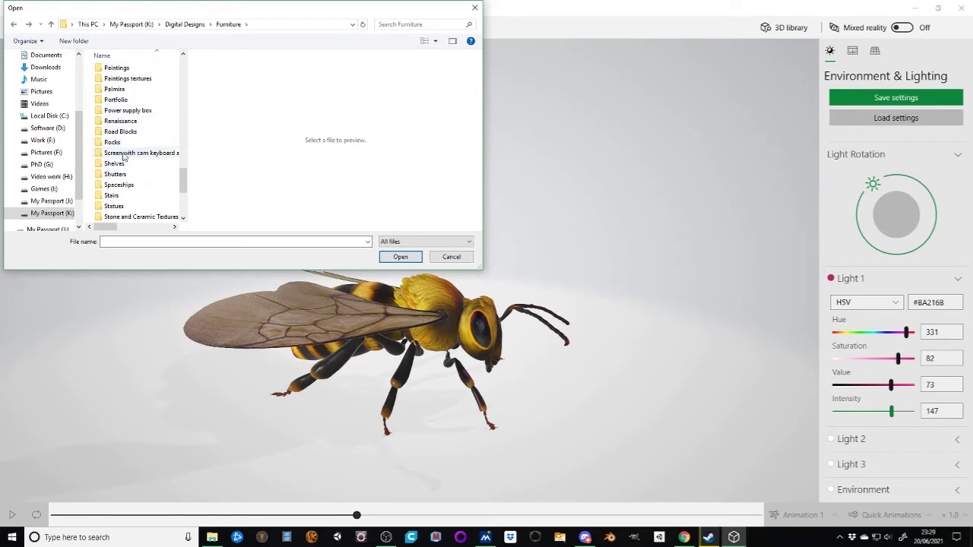
scroll(136, 182, down, 2)
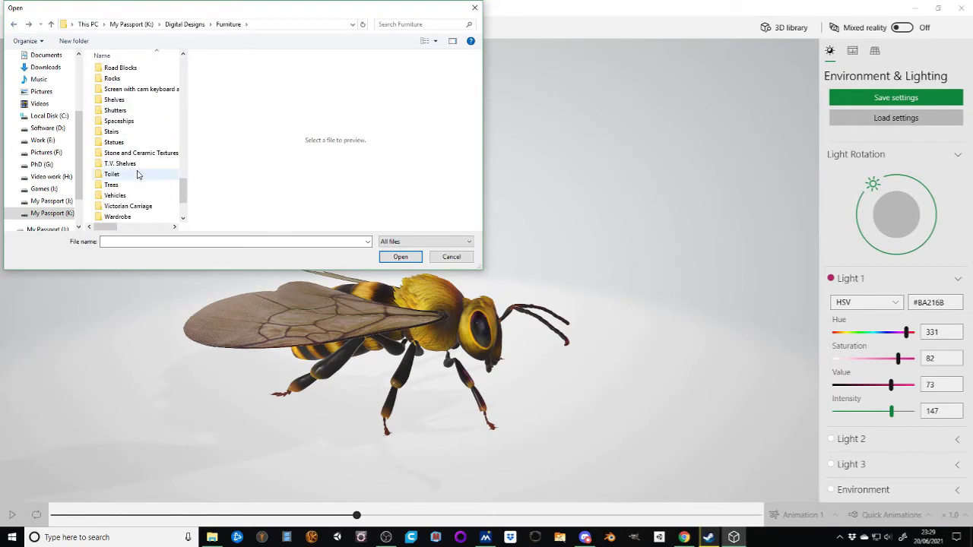
double_click(131, 112)
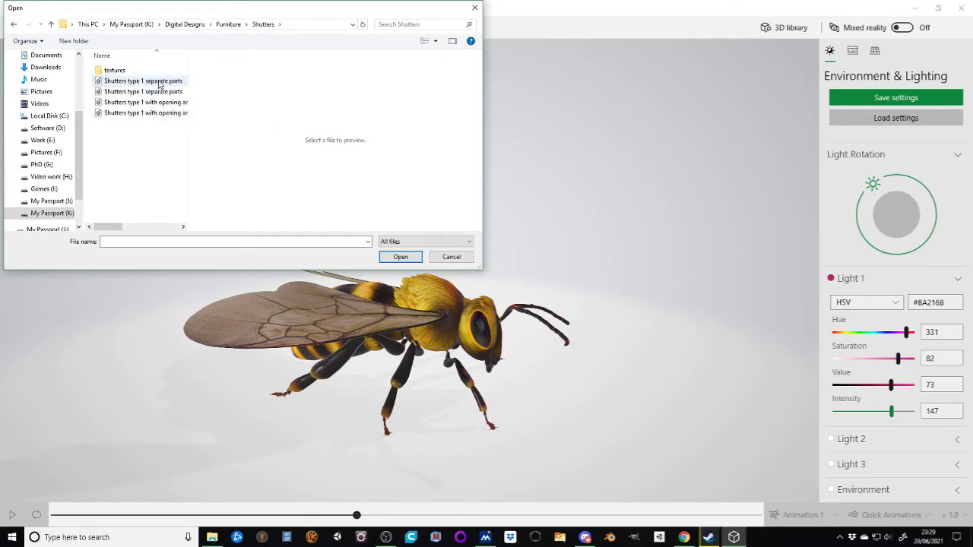
click(160, 84)
click(401, 258)
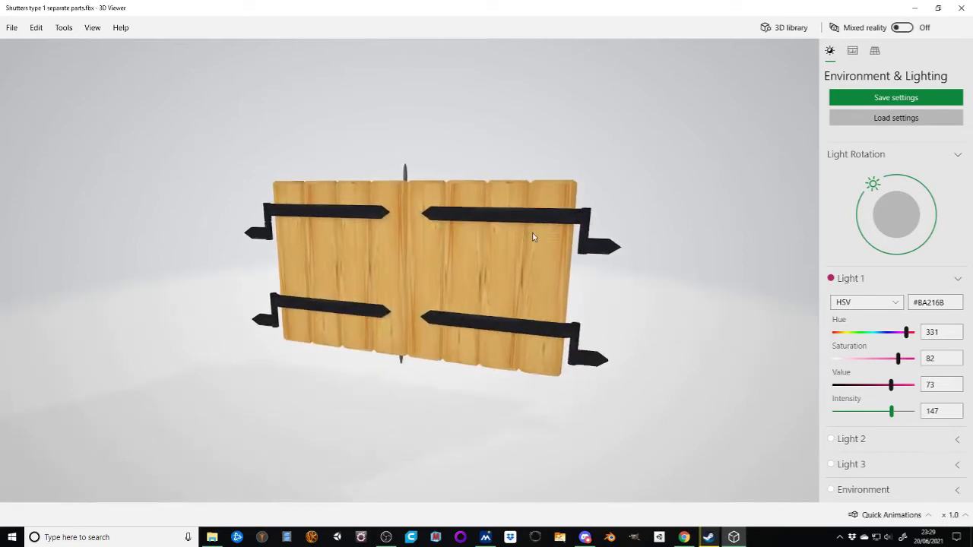
Examine the wooden shutters from both sides, including a close-up of the metal latch.
drag(619, 273, 388, 266)
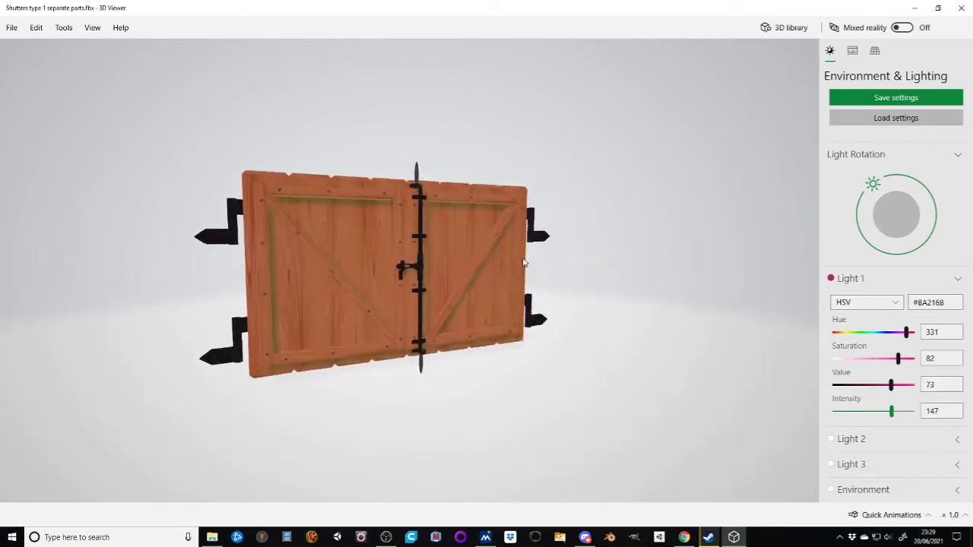
scroll(384, 266, up, 4)
scroll(384, 267, up, 8)
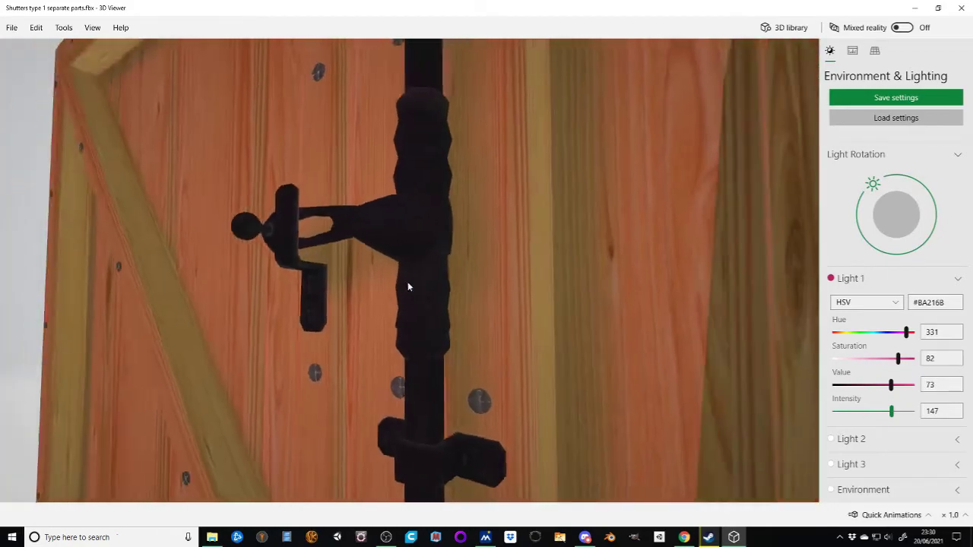
drag(407, 287, 434, 261)
scroll(469, 281, down, 8)
scroll(430, 261, up, 4)
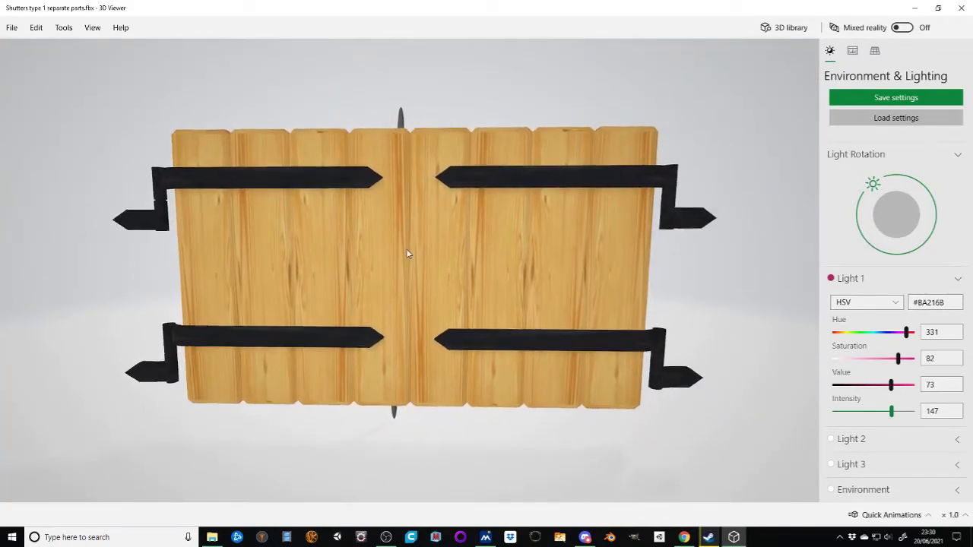
Set Light 1's hue to 359, rotate the light source further counterclockwise, and view the shutters under the new light.
mouse_move(907, 335)
mouse_down()
mouse_move(882, 333)
mouse_move(912, 333)
mouse_up()
drag(873, 183, 835, 206)
drag(723, 224, 404, 230)
scroll(404, 229, down, 3)
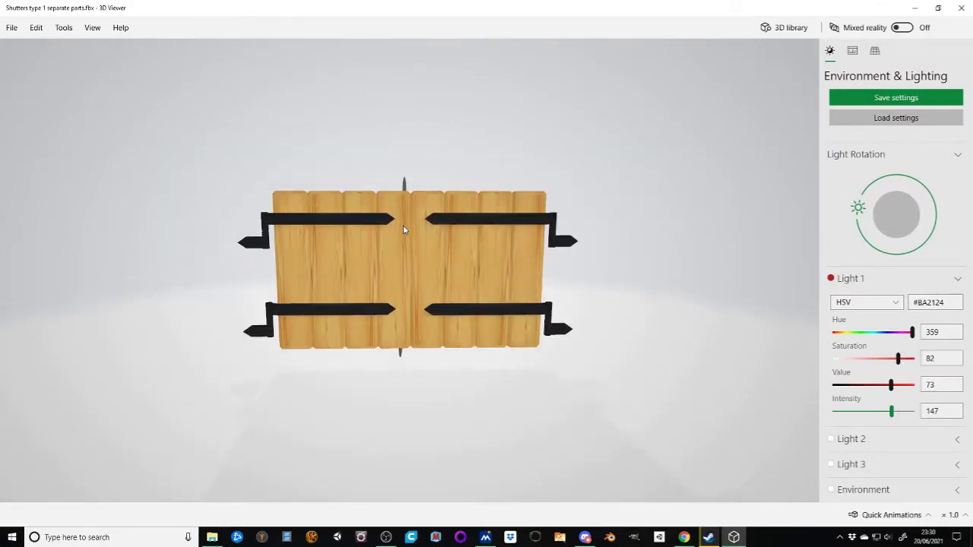
scroll(404, 230, up, 1)
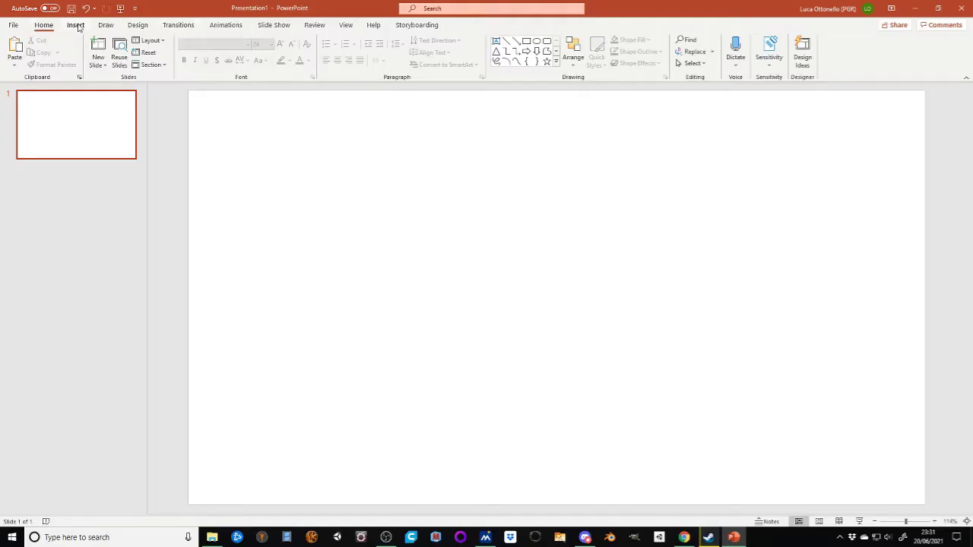
Insert the cutaway heart from the All Animated Models category of the stock 3D models onto the blank slide.
click(76, 25)
click(231, 47)
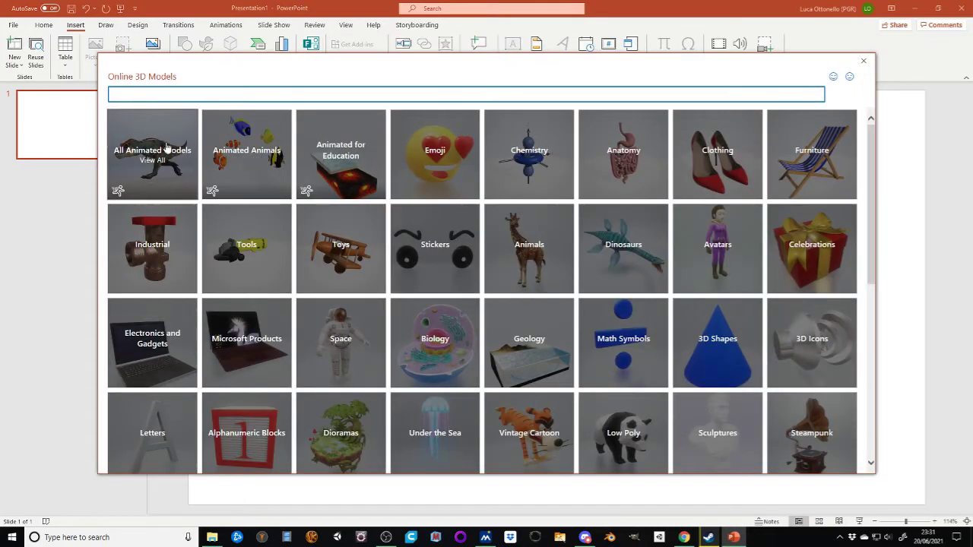
click(168, 151)
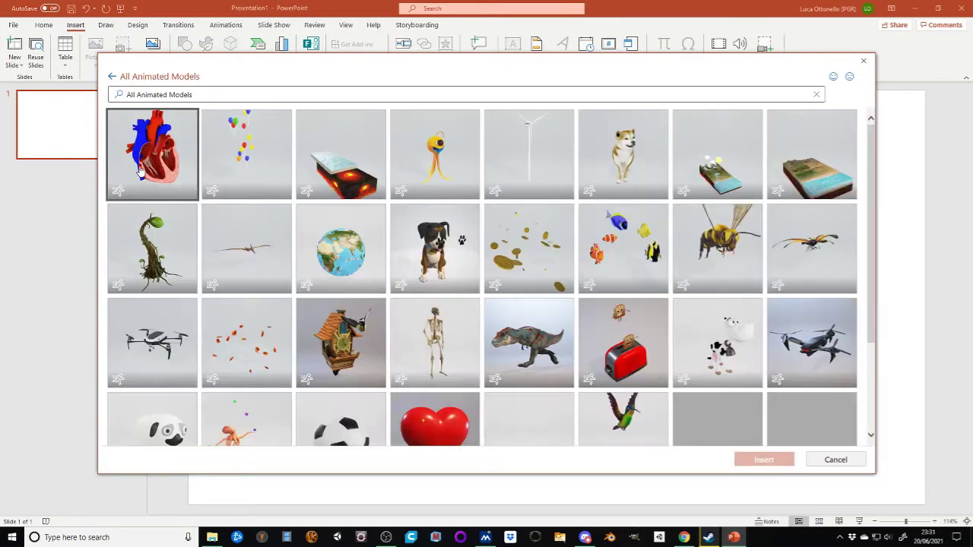
click(158, 156)
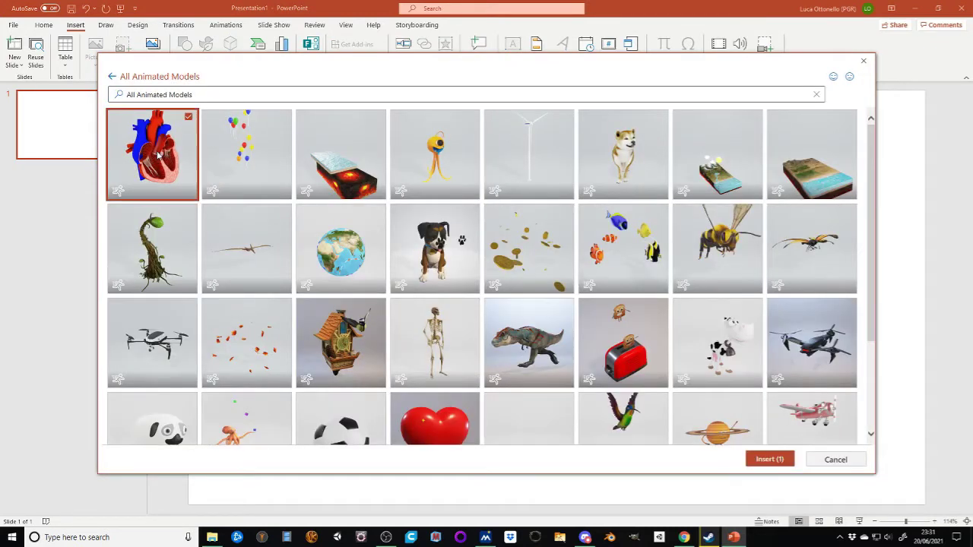
click(776, 460)
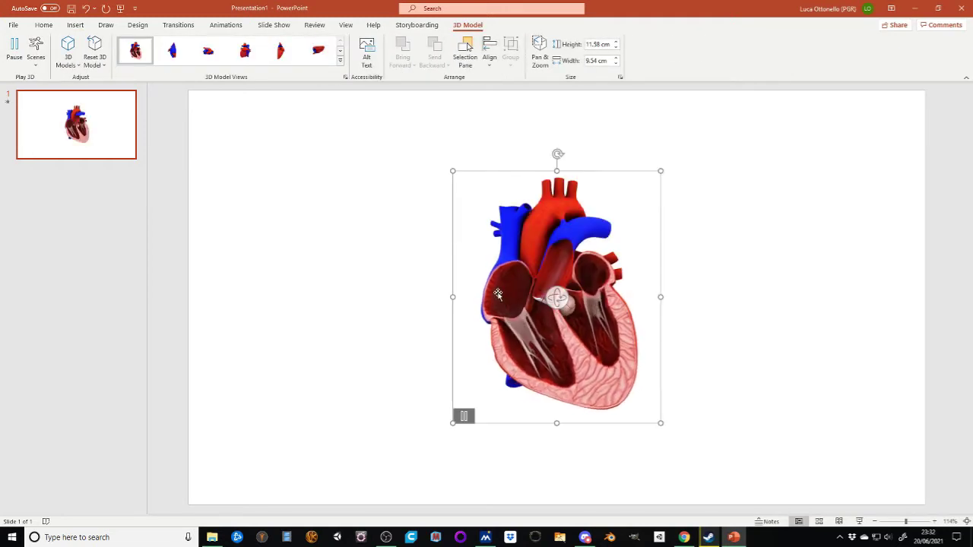
Rotate the heart in 3D, turn it back to its cutaway side, and enlarge it to 18.65 cm high and 15.94 cm wide.
drag(557, 299, 312, 153)
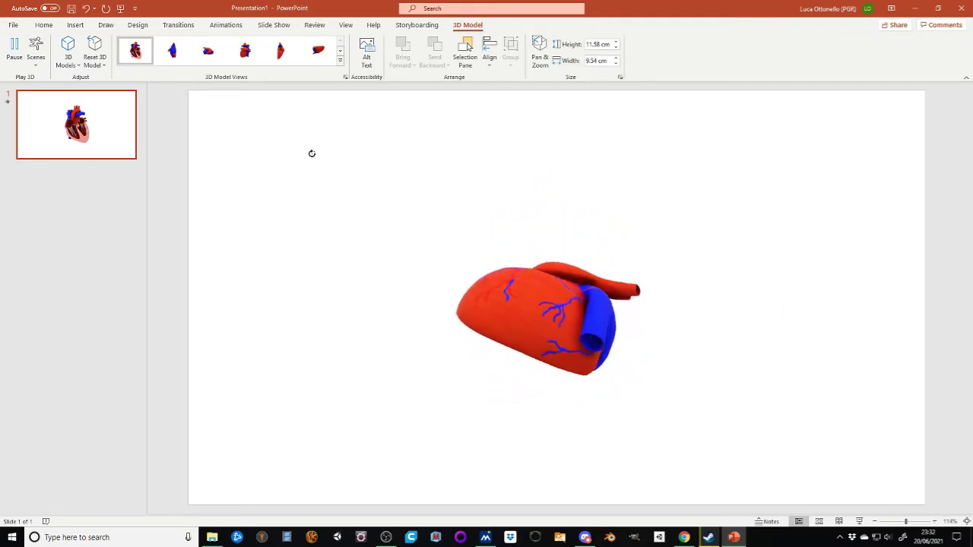
drag(568, 249, 600, 347)
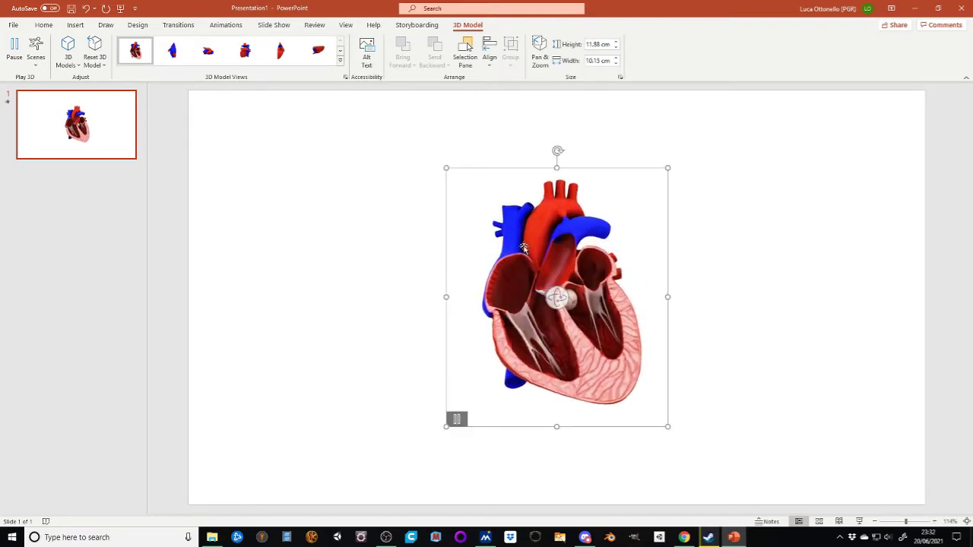
drag(672, 165, 748, 150)
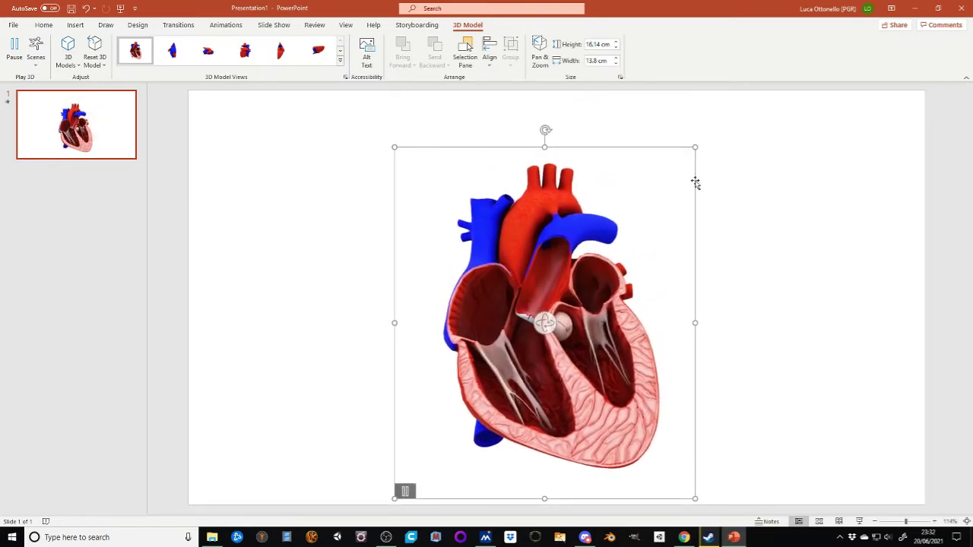
drag(696, 150, 741, 139)
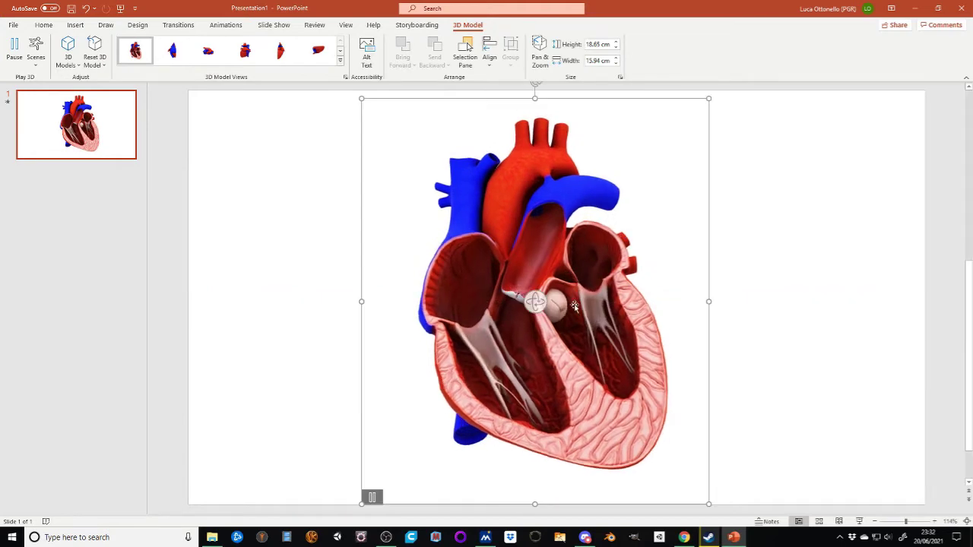
Rotate the enlarged heart in 3D to show its side and back, and remove it from the slide.
drag(560, 315, 581, 323)
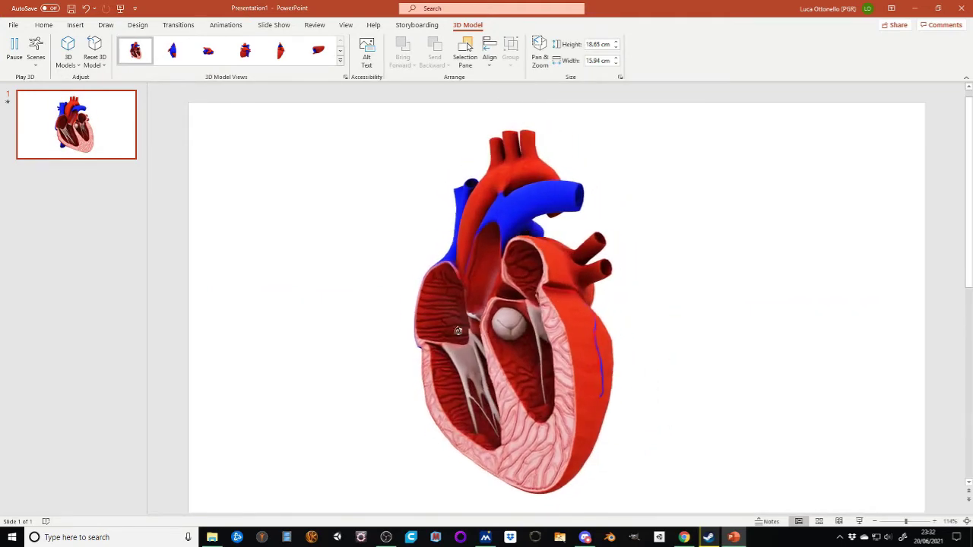
drag(427, 336, 381, 339)
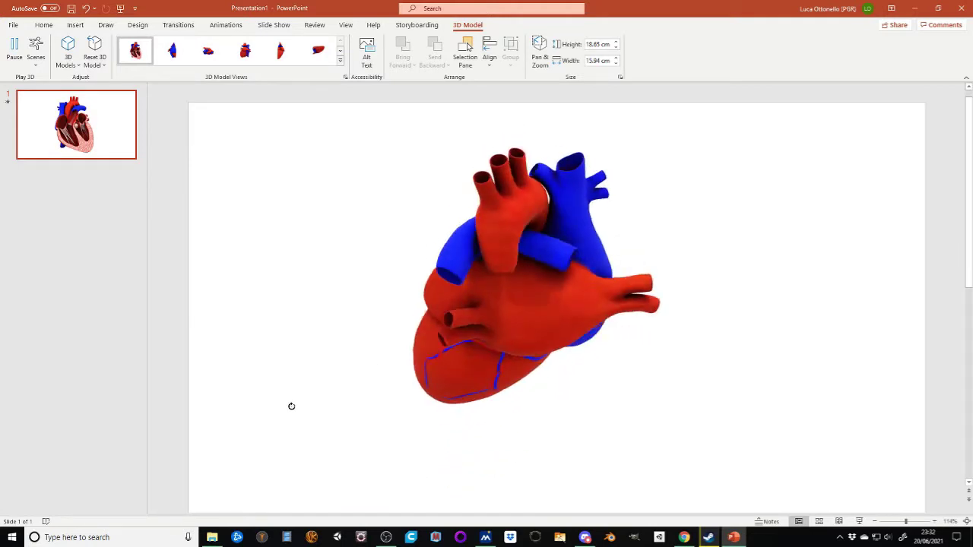
drag(291, 406, 276, 313)
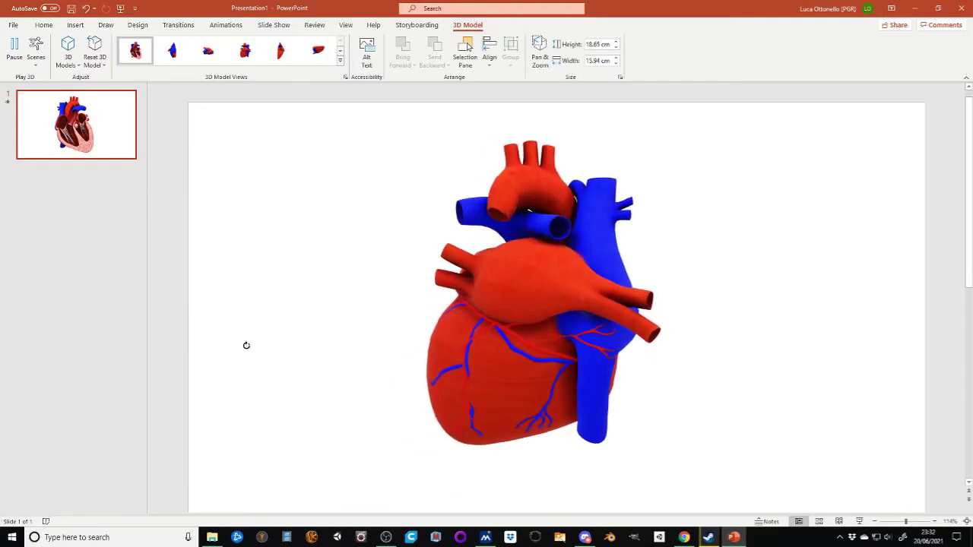
drag(247, 345, 539, 339)
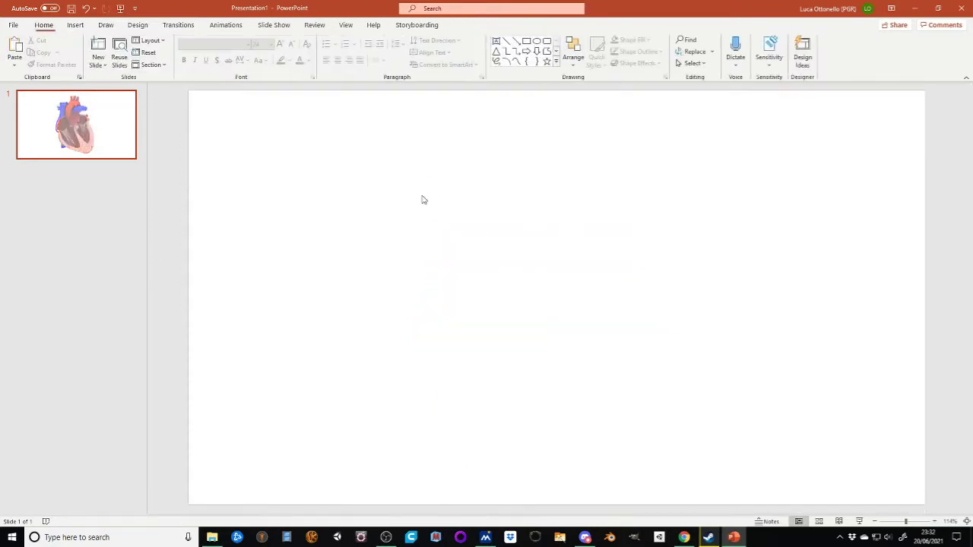
Start inserting a 3D model from this device and browse to the My Passport (K:) drive.
click(74, 25)
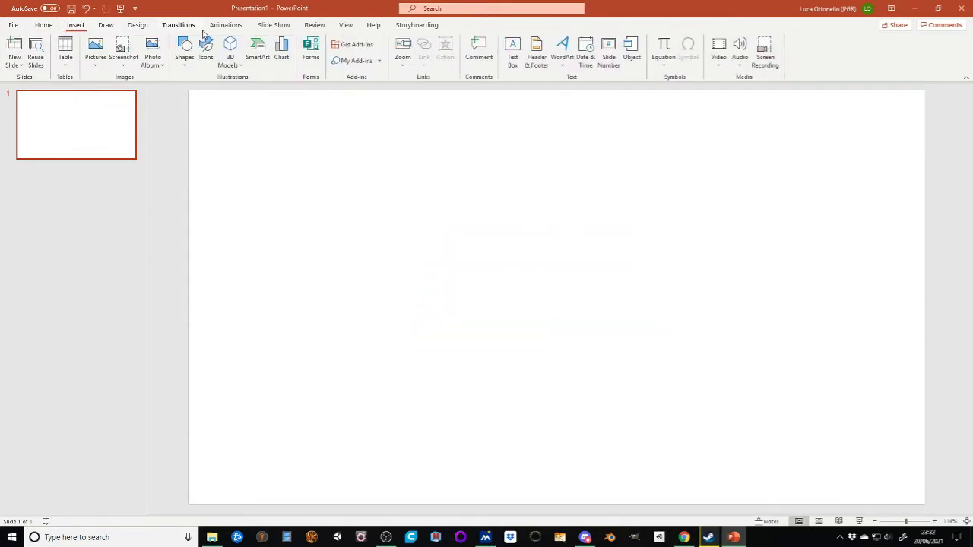
click(239, 68)
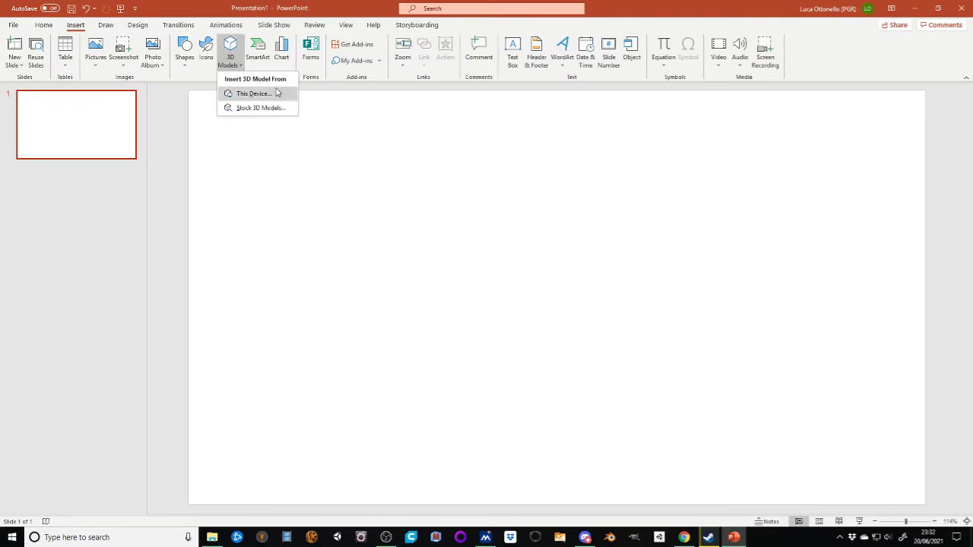
click(257, 94)
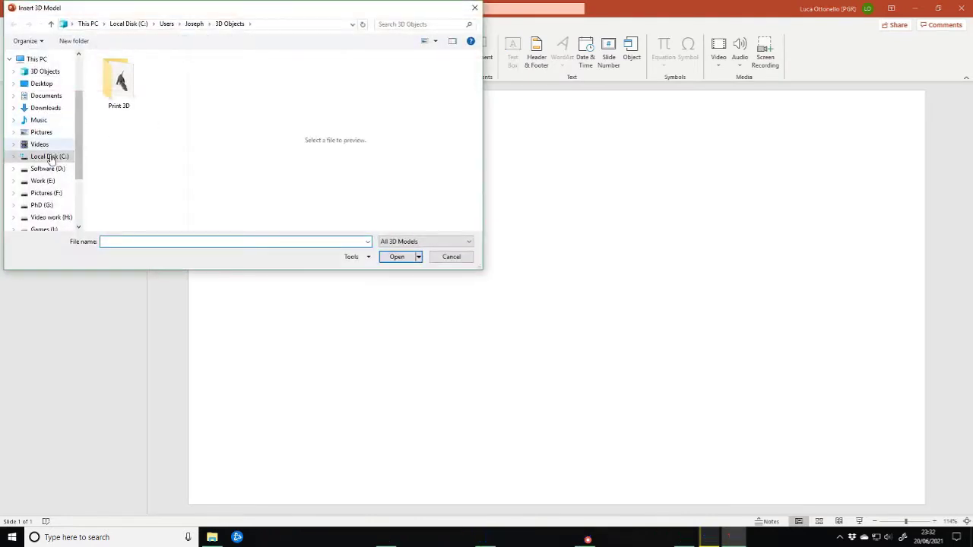
scroll(41, 168, down, 2)
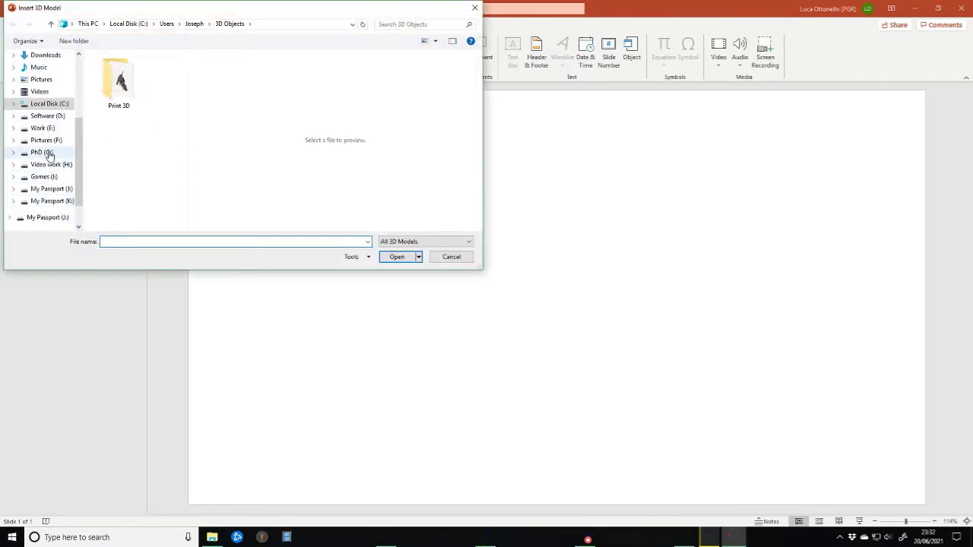
click(45, 191)
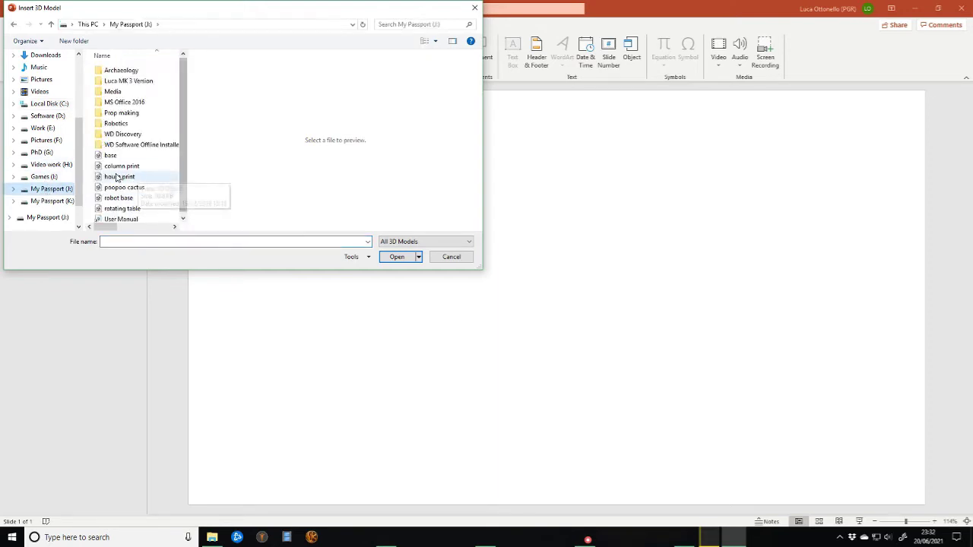
click(51, 201)
Look through the drive's folders and open the Digital Designs folder.
scroll(161, 182, down, 8)
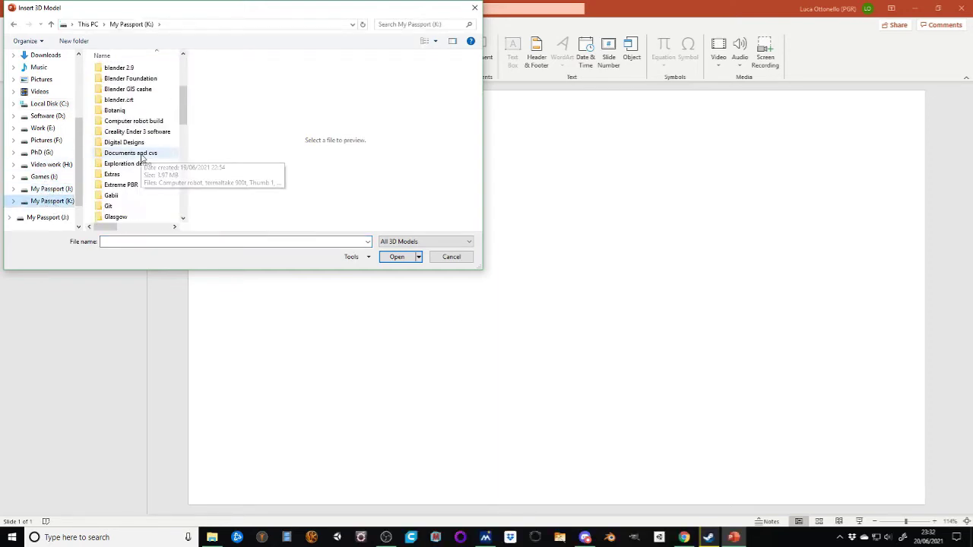
scroll(161, 183, down, 8)
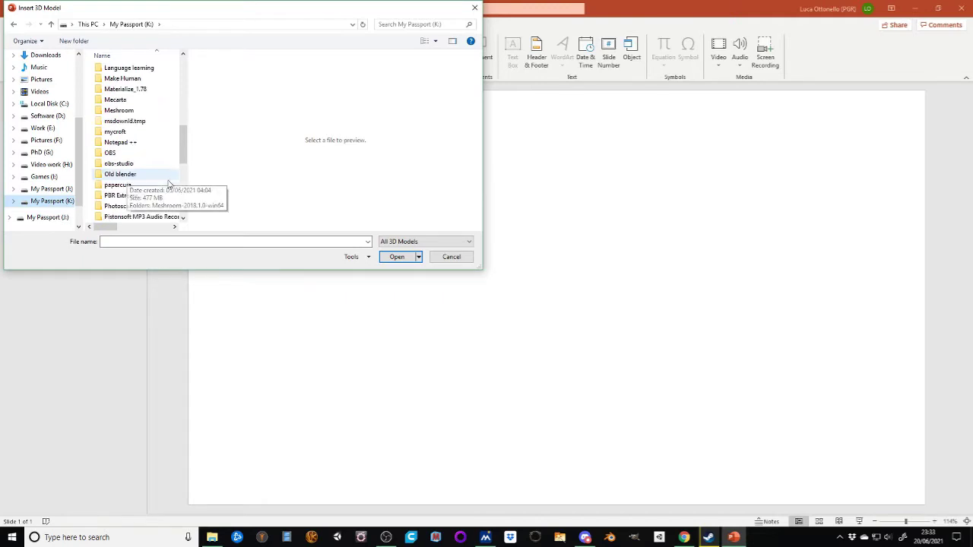
scroll(146, 187, down, 3)
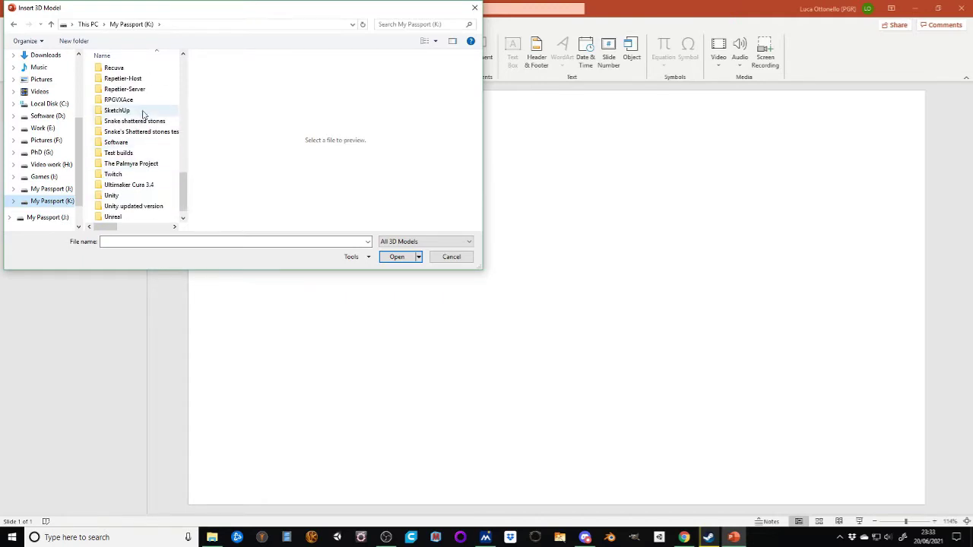
scroll(148, 185, up, 11)
scroll(148, 186, up, 4)
scroll(149, 181, down, 2)
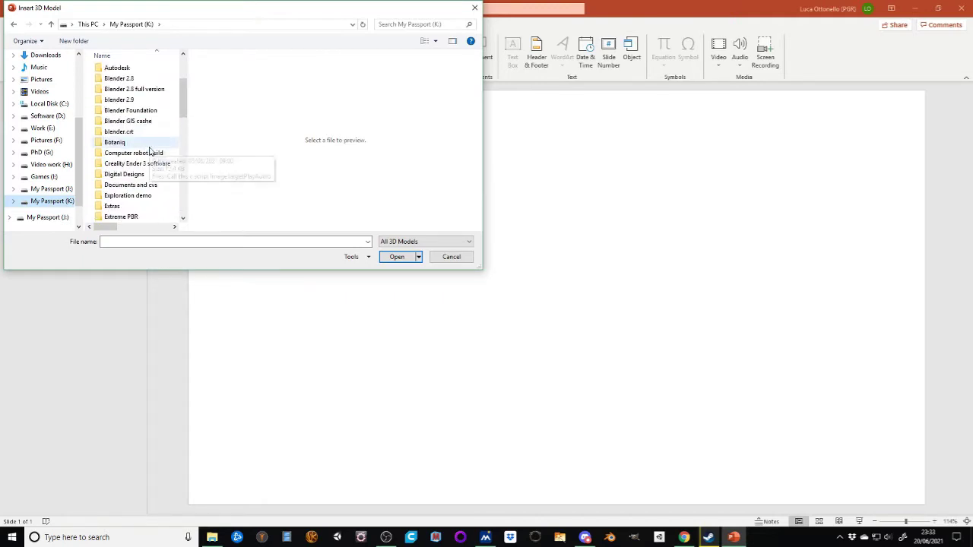
scroll(151, 178, down, 1)
double_click(124, 142)
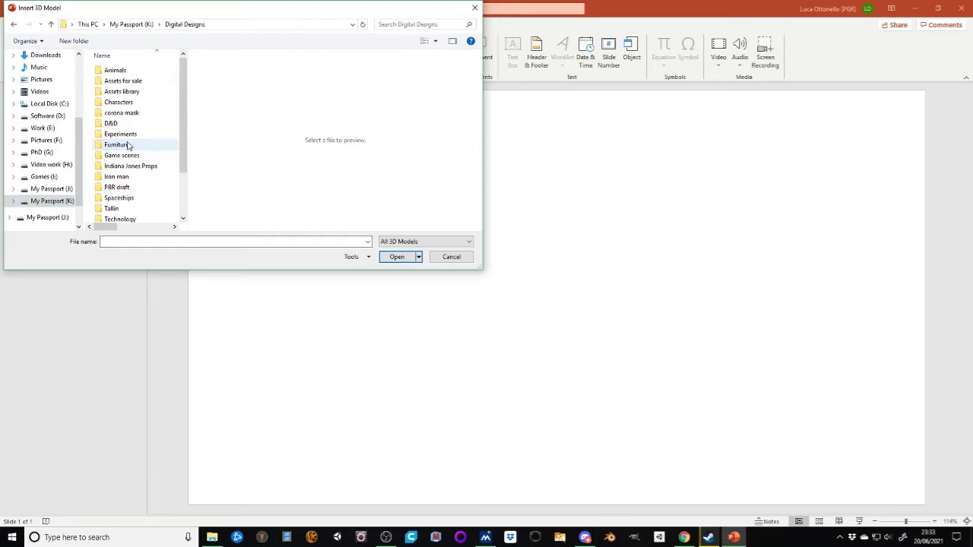
Insert the first Victorian Carriage model from the Victorian Carriage folder inside Furniture into the slide.
scroll(129, 111, down, 2)
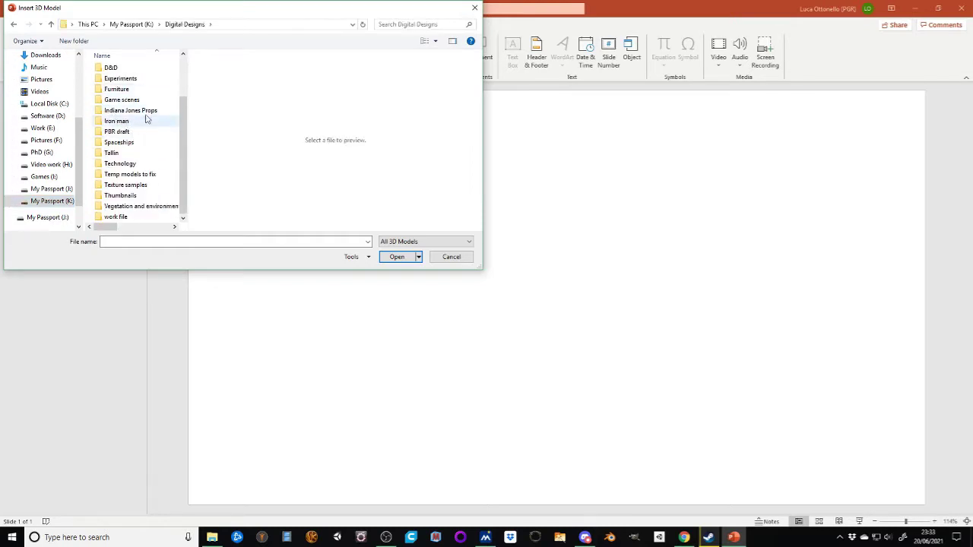
scroll(147, 118, up, 2)
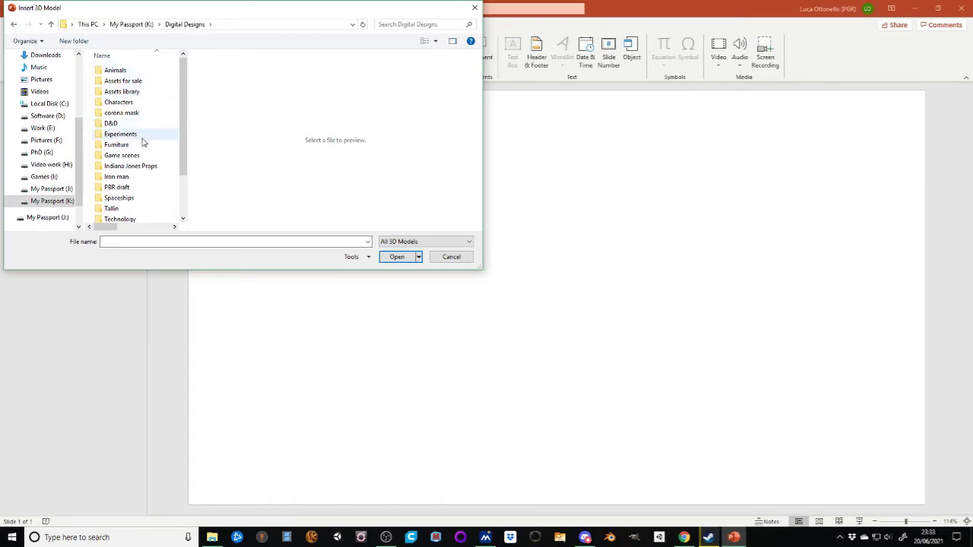
double_click(116, 144)
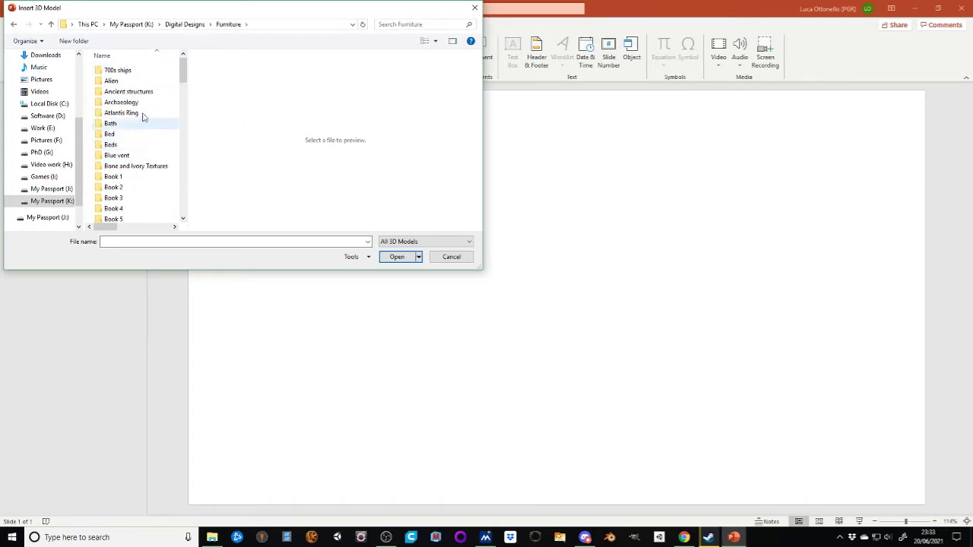
scroll(143, 150, down, 10)
scroll(143, 150, down, 10)
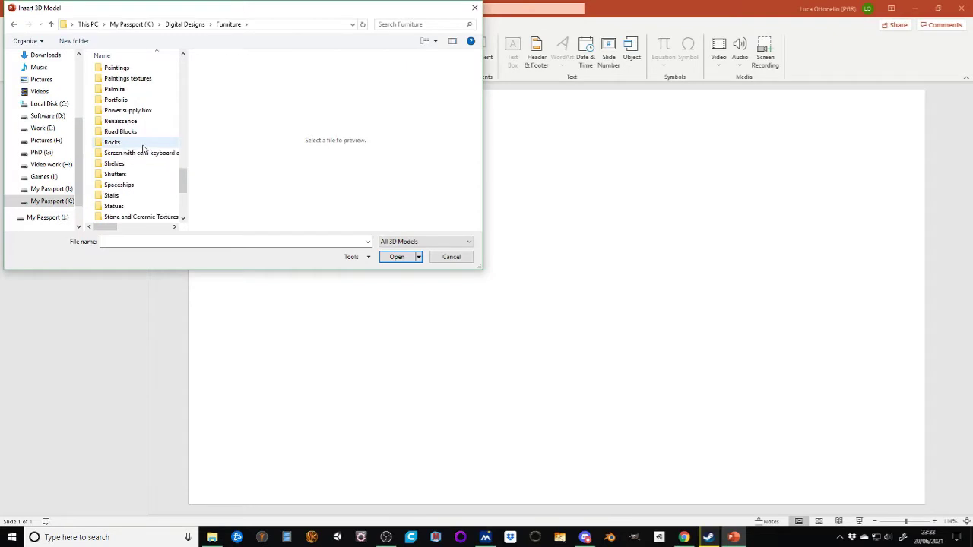
click(138, 177)
double_click(137, 178)
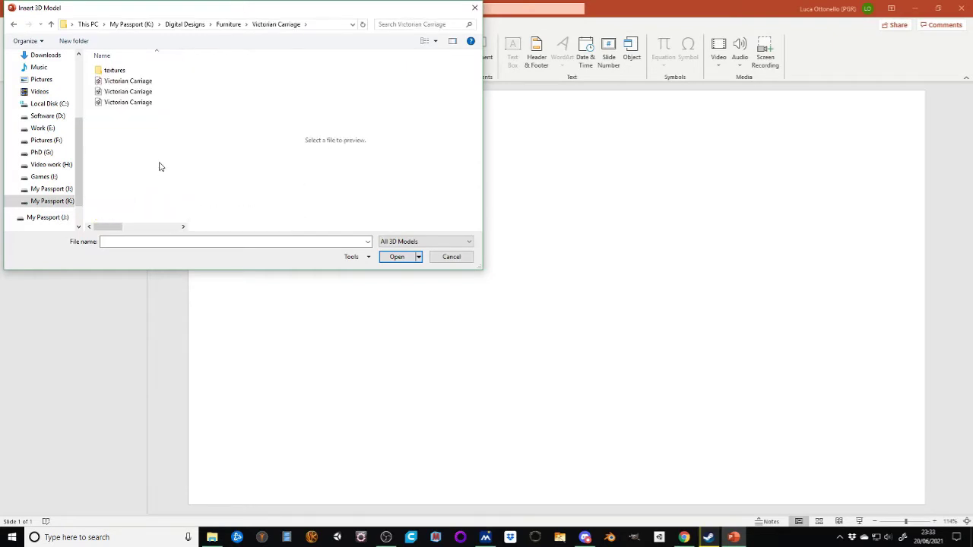
click(125, 82)
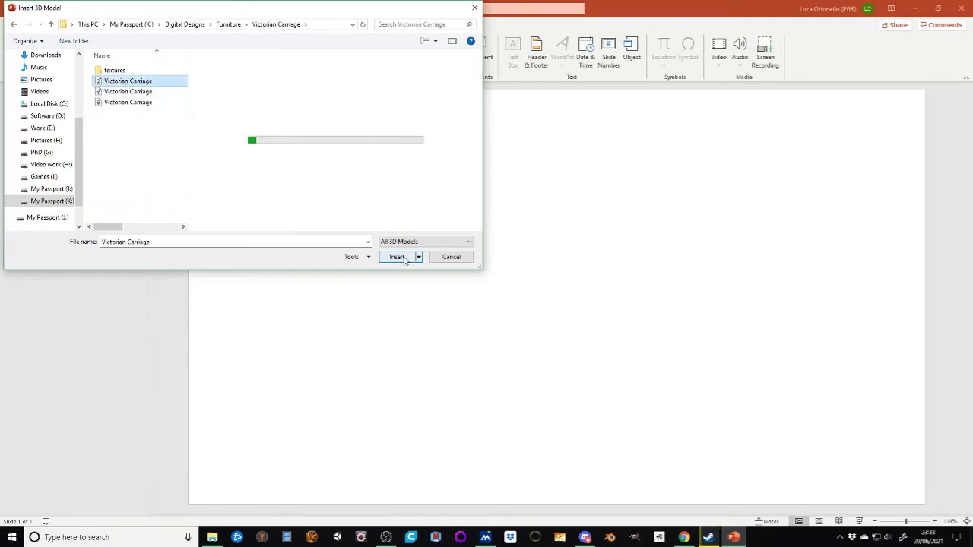
click(397, 257)
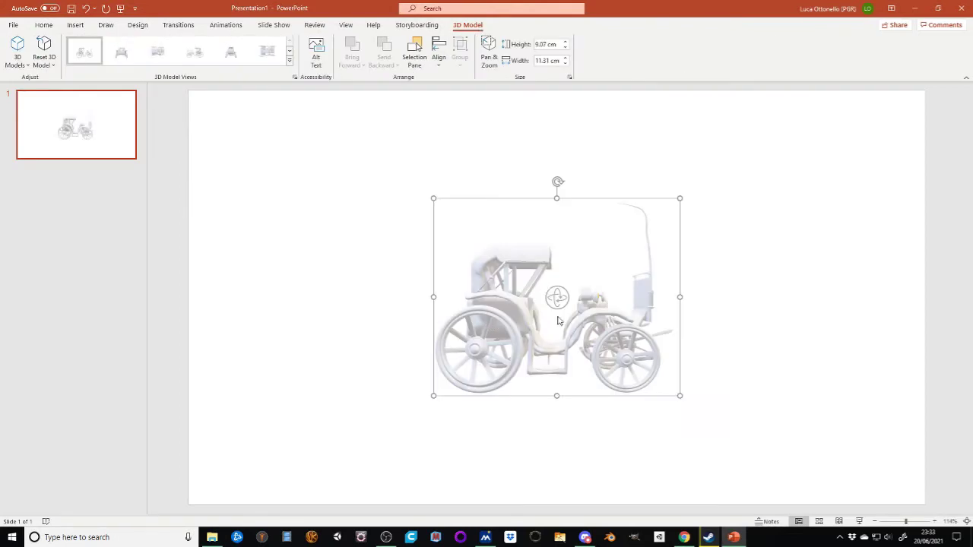
Rotate the carriage in 3D so its front end turns towards the viewer, enlarge it, and deselect it.
drag(556, 297, 556, 326)
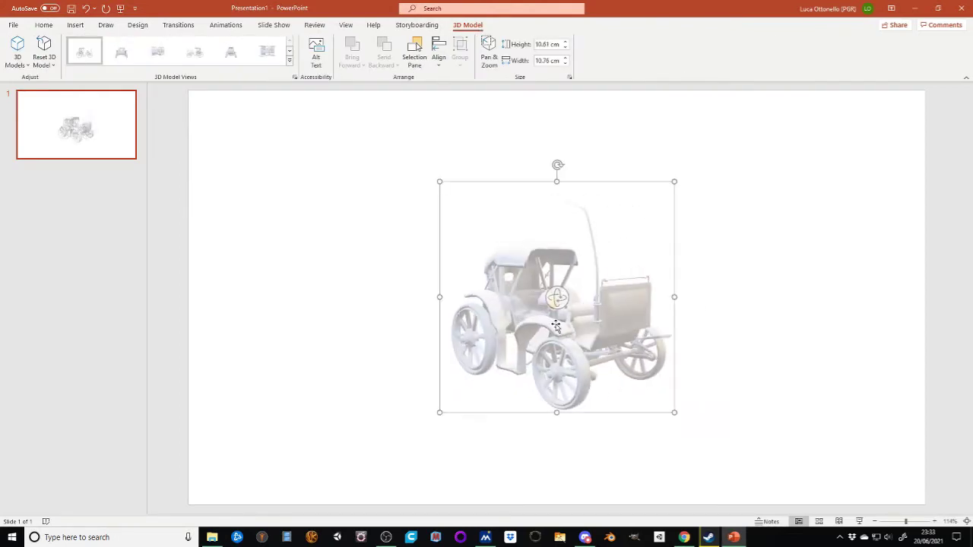
drag(674, 181, 766, 150)
click(684, 166)
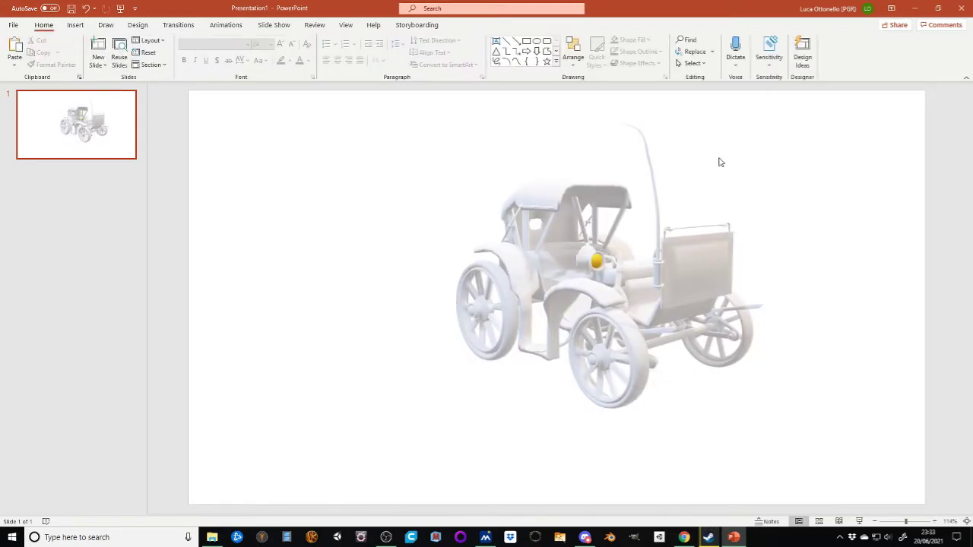
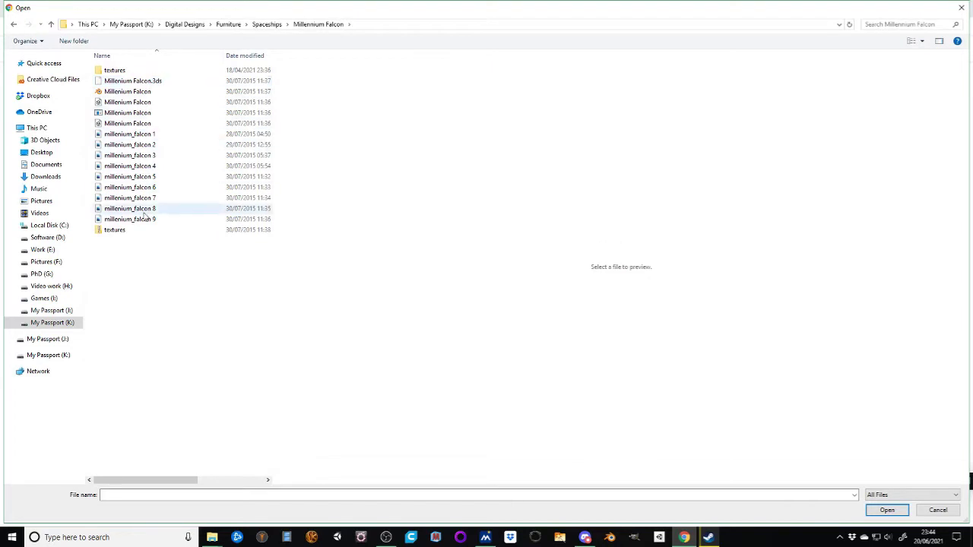
Upload Millenium Falcon.obj from the Millennium Falcon folder to Autodesk Viewer, with no additional files.
click(141, 123)
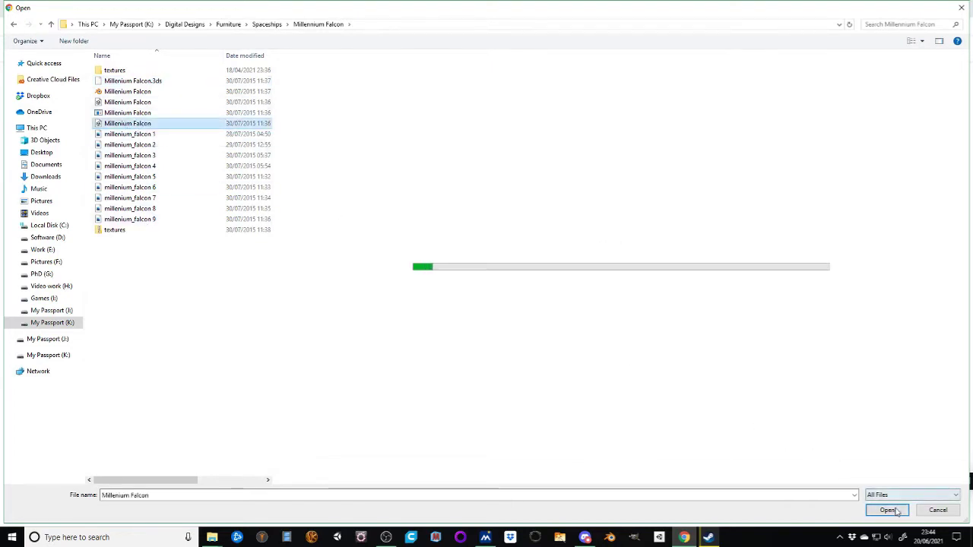
click(873, 511)
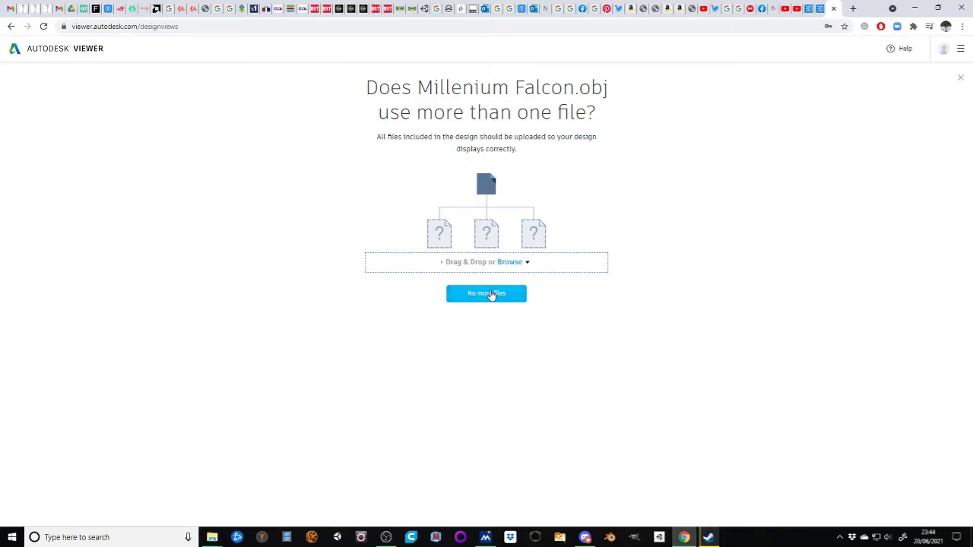
click(491, 295)
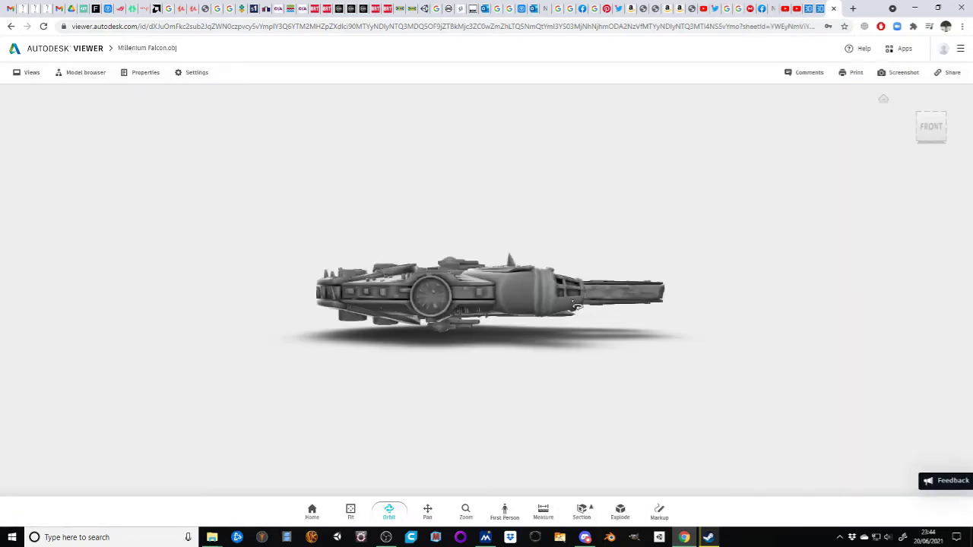
Orbit around the spaceship and zoom in to examine its cockpit, upper hull and rear side.
drag(577, 293, 303, 338)
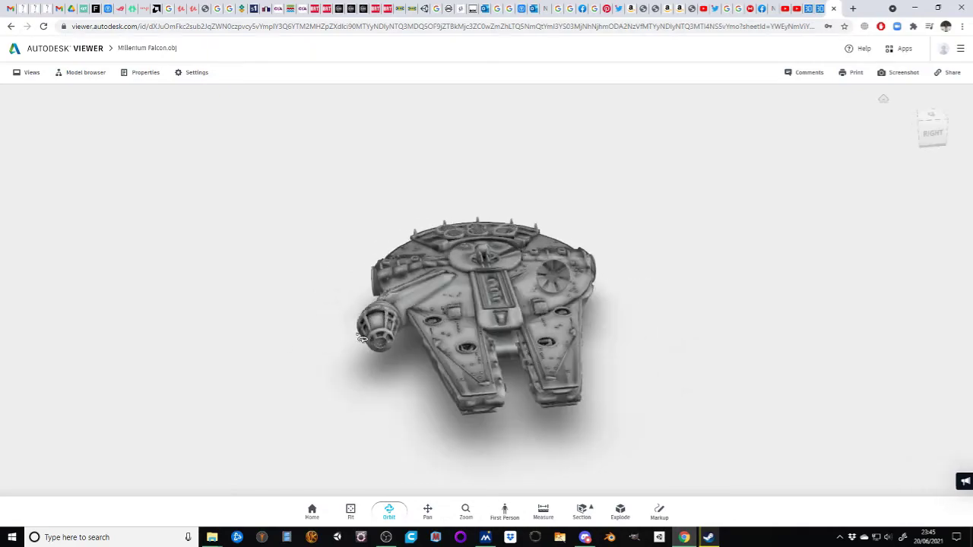
scroll(497, 337, up, 10)
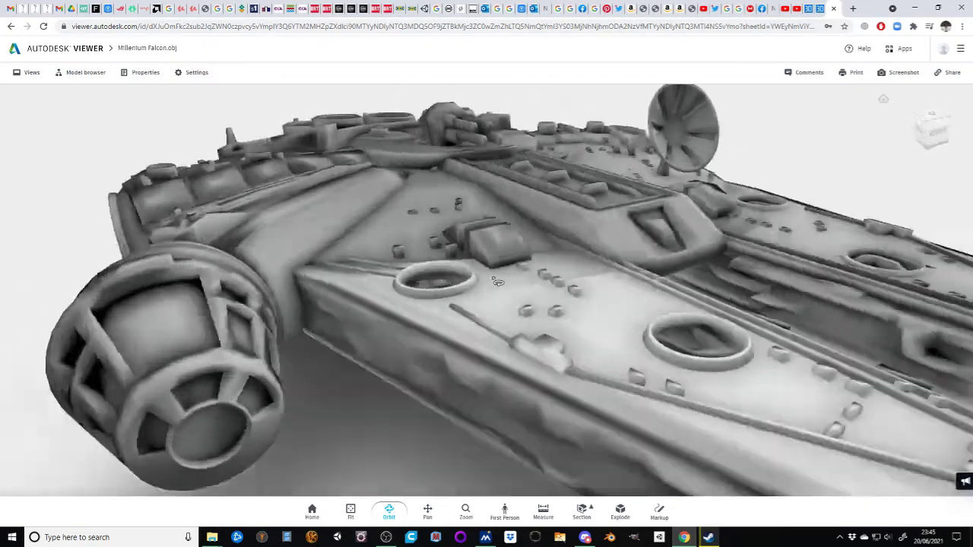
drag(497, 283, 431, 298)
drag(597, 264, 659, 251)
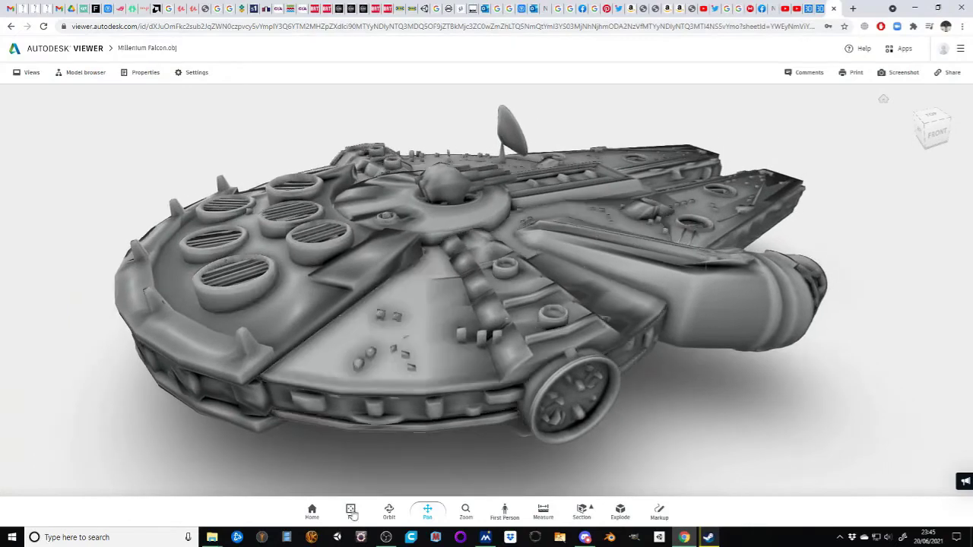
Fit the whole spaceship in the view, shift it slightly, and zoom in for a closer look.
click(351, 511)
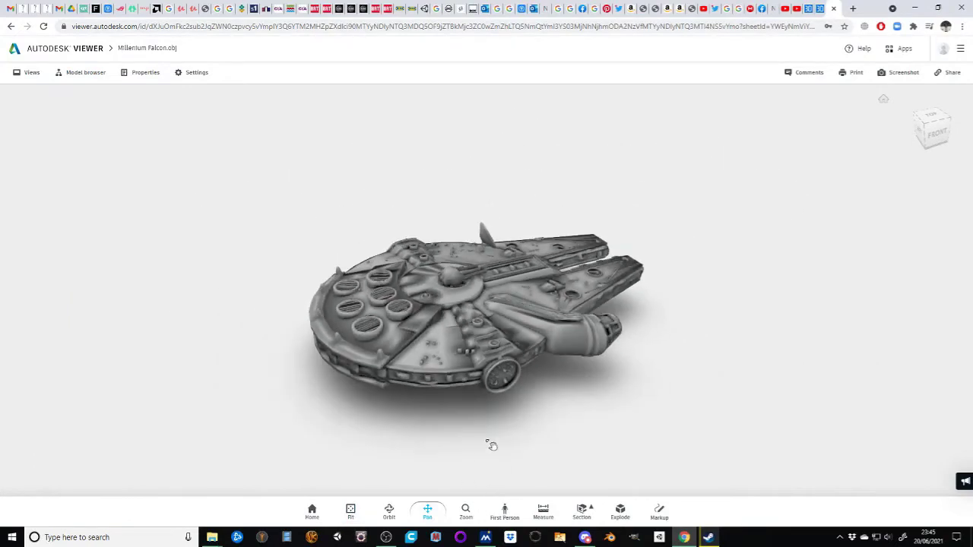
drag(489, 339, 470, 336)
scroll(482, 376, up, 3)
scroll(478, 378, down, 4)
scroll(477, 378, up, 3)
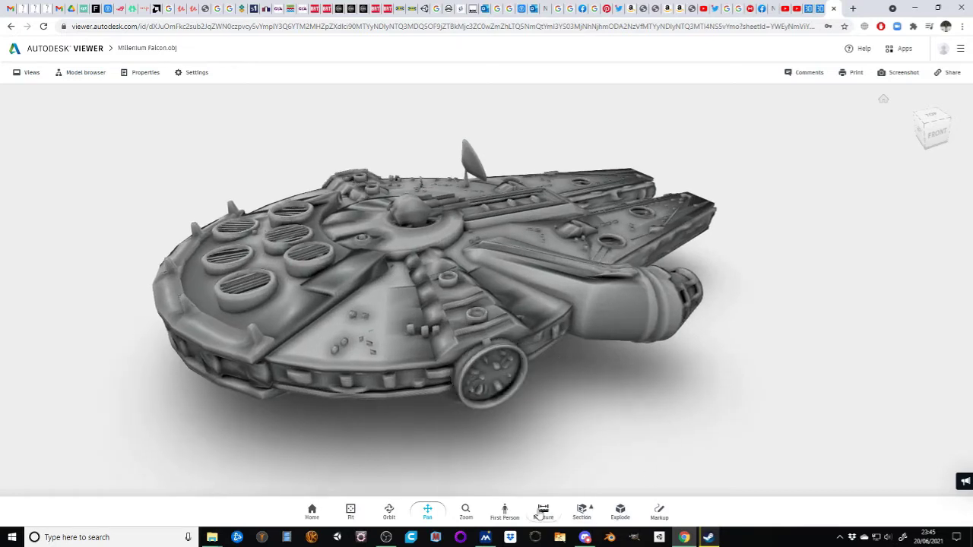
Measure two distances along the spaceship, from its rounded rear edge to the tip of the near front prong.
click(545, 512)
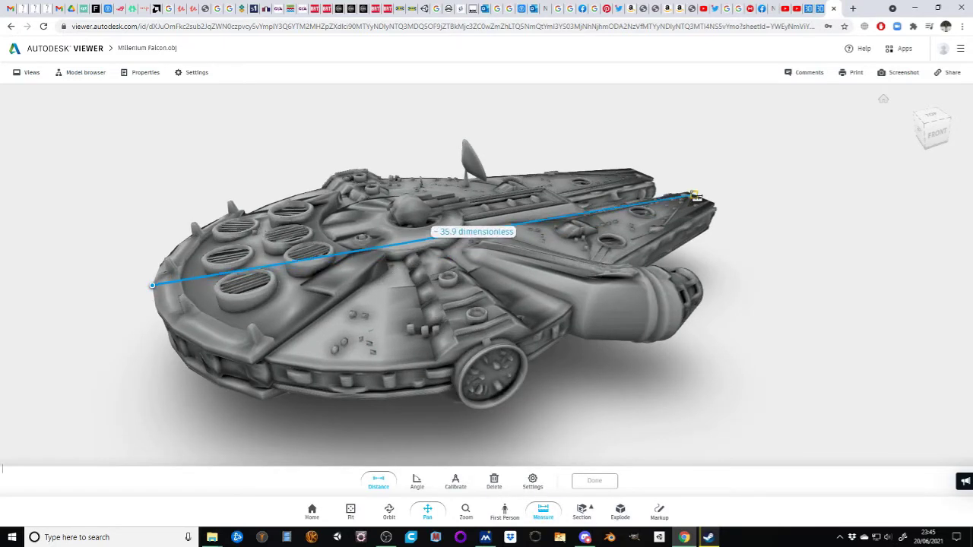
click(694, 196)
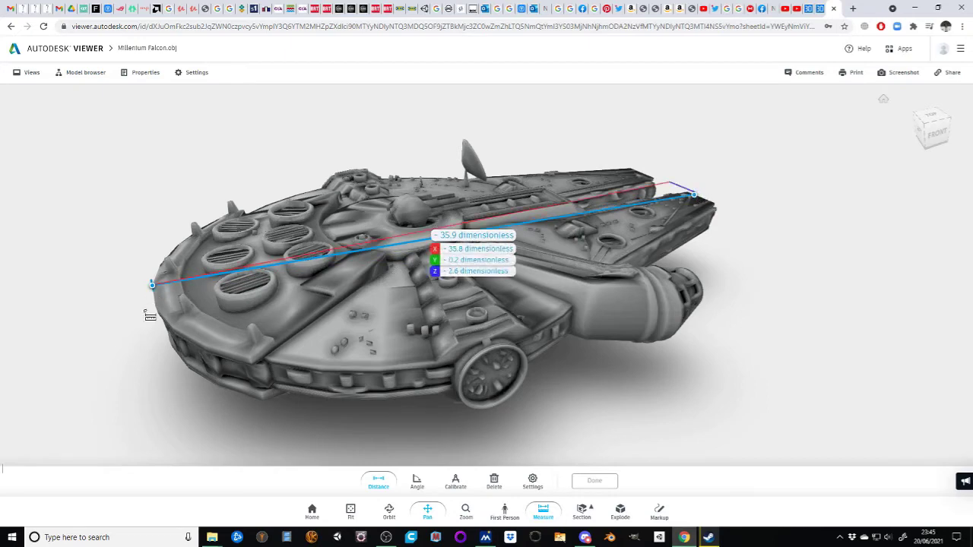
click(186, 345)
click(705, 203)
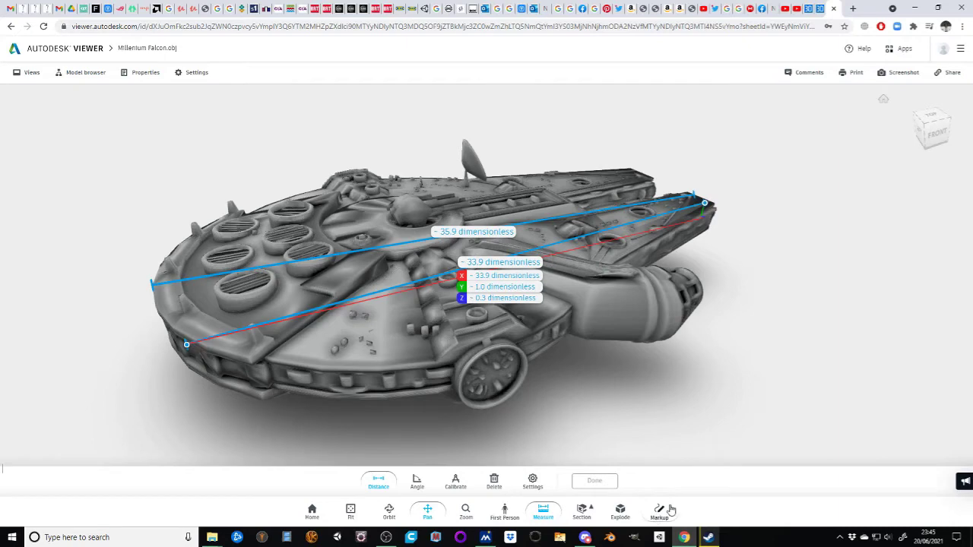
Activate the Explode tool and examine the spaceship's far front prong by orbiting, panning and zooming around it.
click(622, 511)
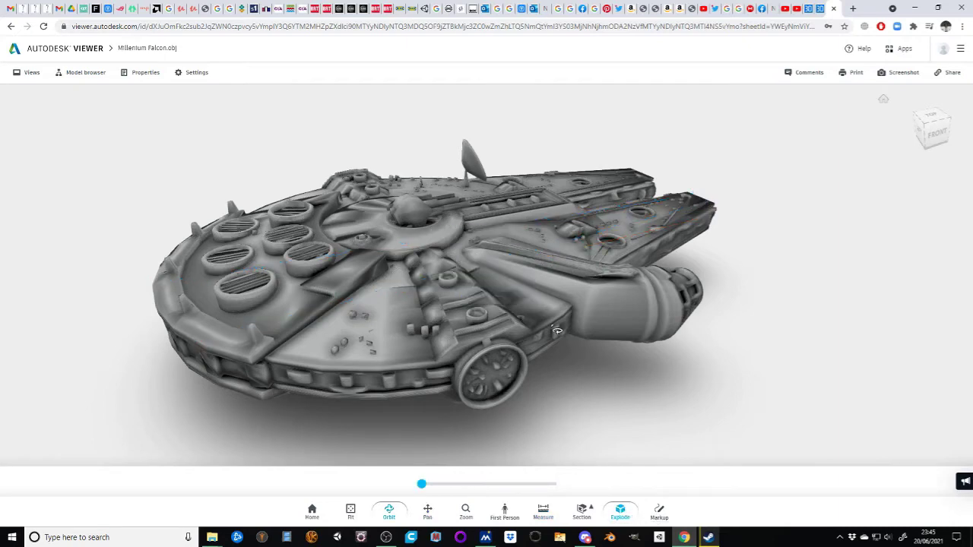
drag(454, 282, 648, 204)
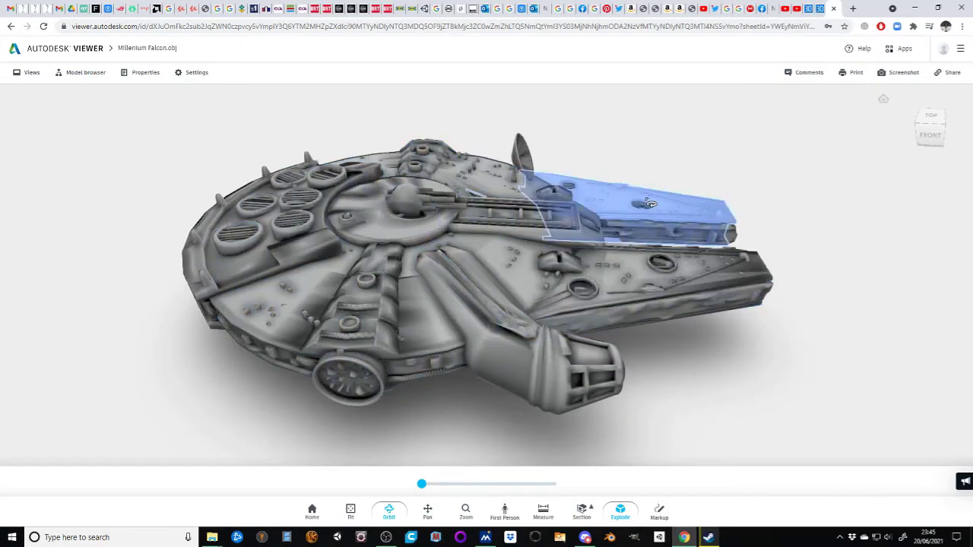
scroll(532, 312, up, 5)
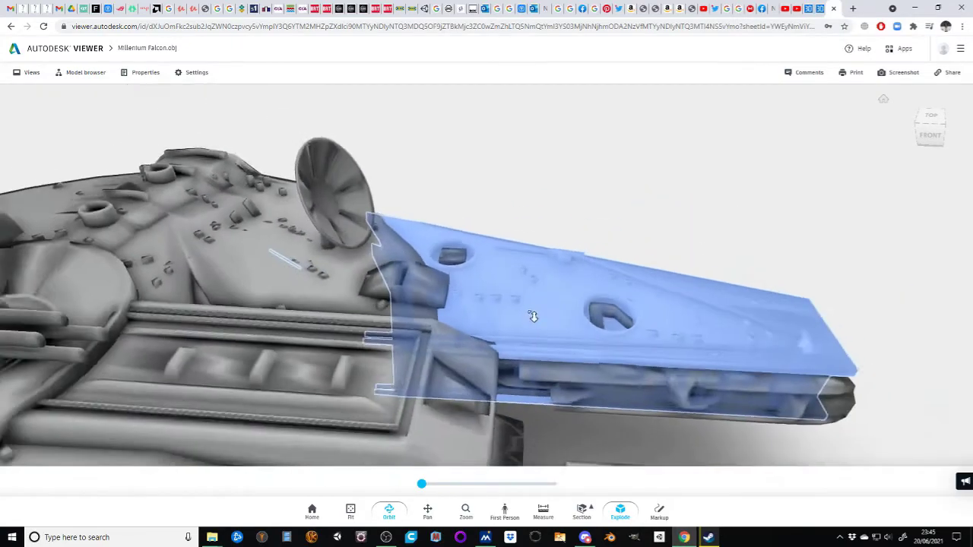
scroll(534, 319, down, 4)
middle_drag(537, 337, 654, 213)
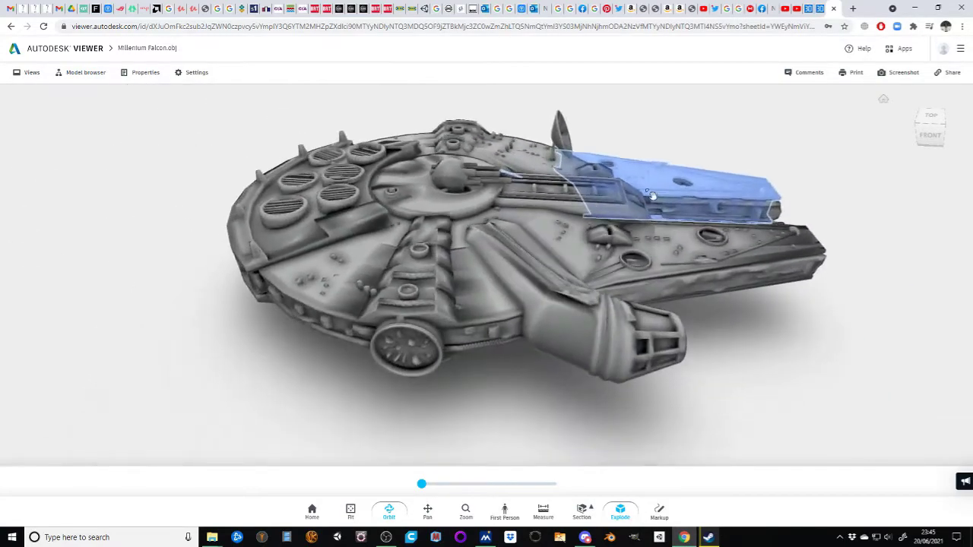
scroll(653, 221, down, 1)
Enter First Person navigation, accept its instructions, and look around while walking forward towards the spaceship.
click(505, 509)
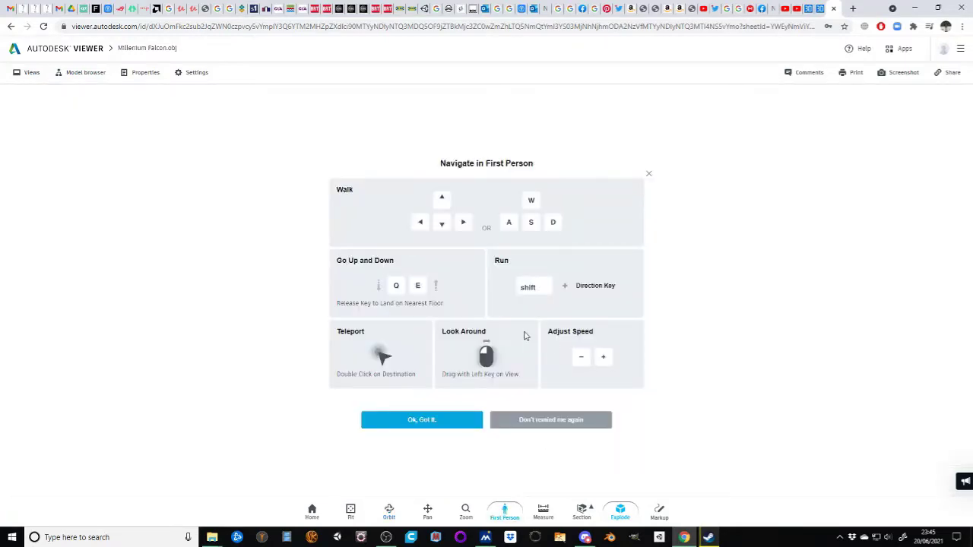
click(438, 425)
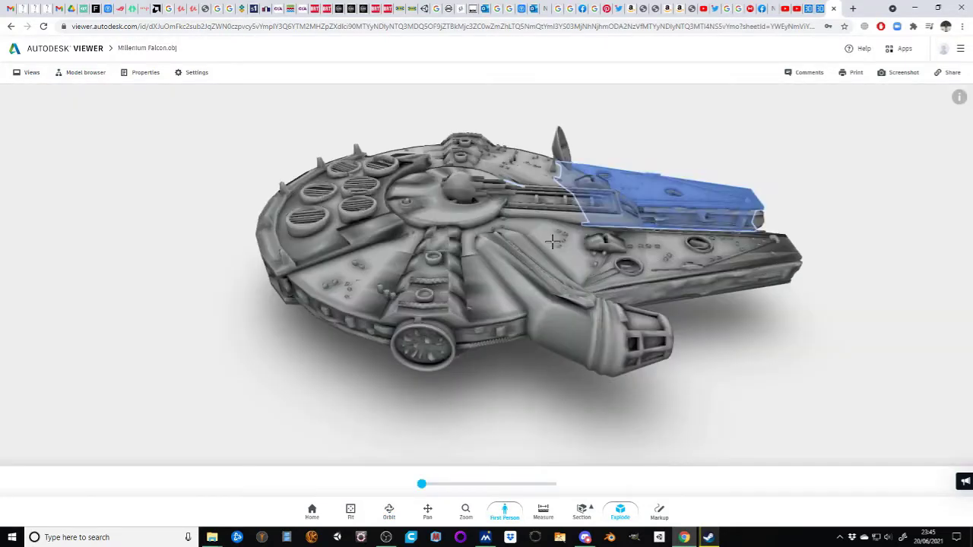
drag(641, 225, 616, 253)
key(w)
key(w)
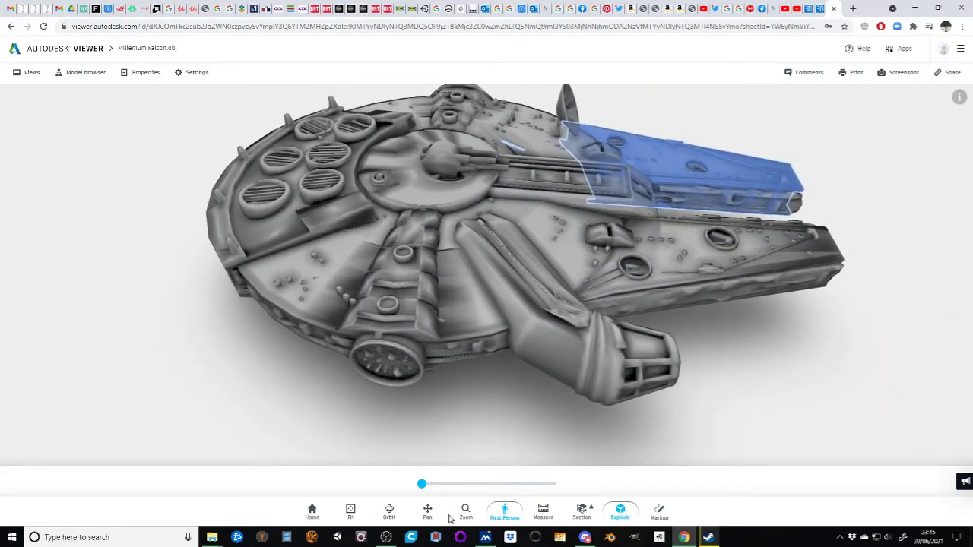
Return to Orbit mode and show the whole spaceship from the top.
click(401, 516)
drag(526, 314, 677, 310)
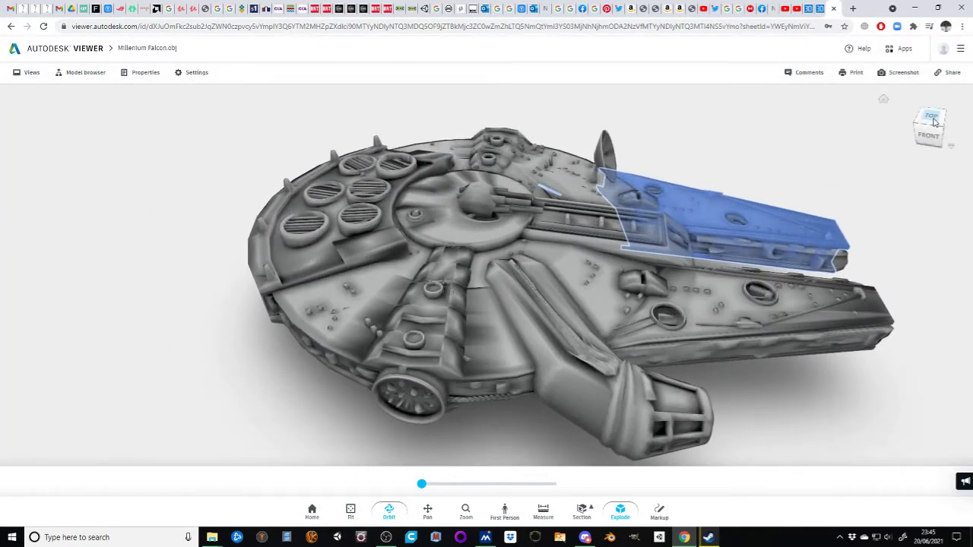
click(933, 118)
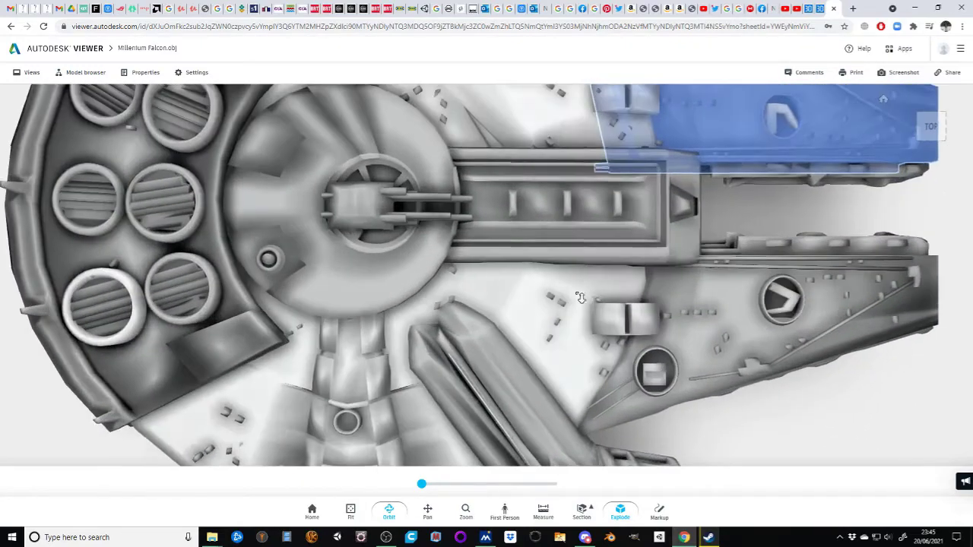
scroll(575, 289, down, 5)
middle_drag(584, 242, 587, 279)
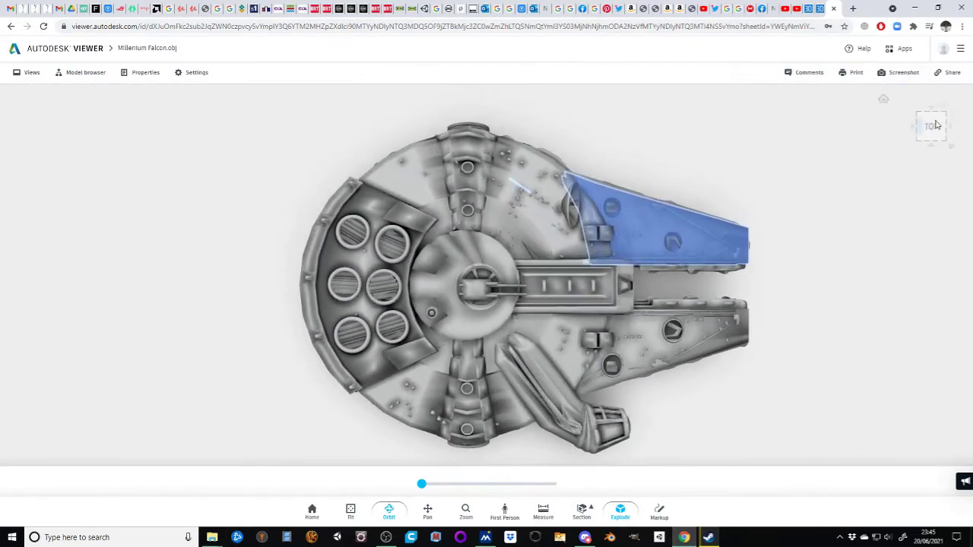
Switch to the front view, fit the spaceship in it, and pan the model around.
click(934, 149)
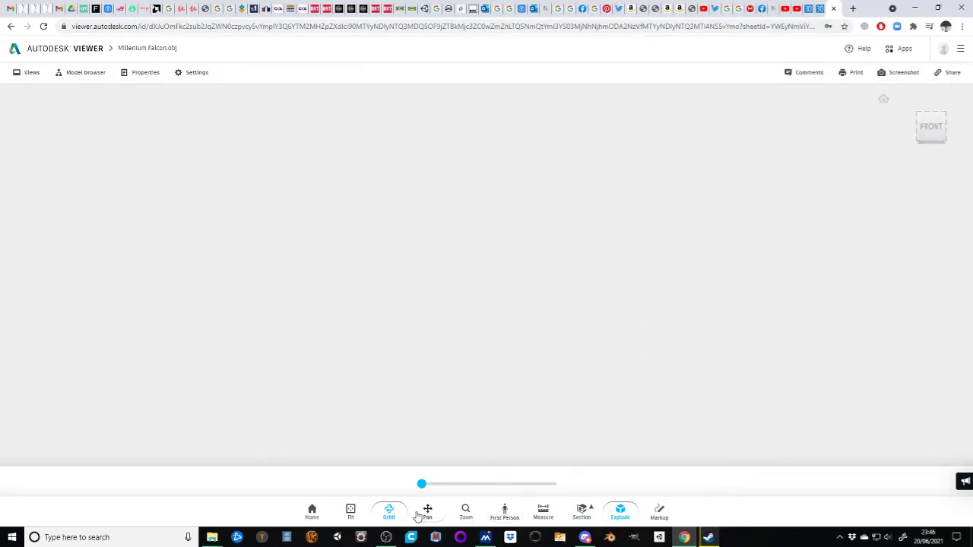
click(351, 511)
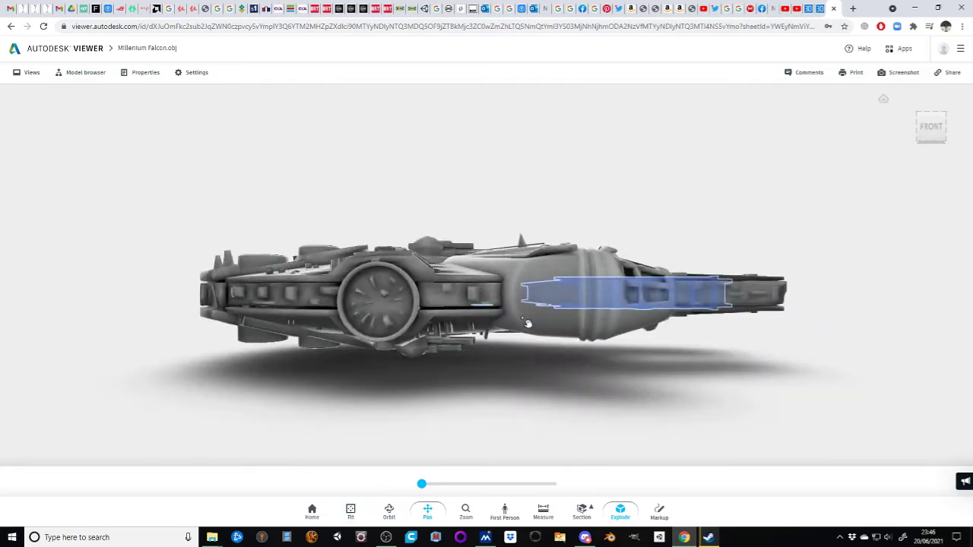
drag(475, 299, 502, 392)
drag(549, 275, 488, 254)
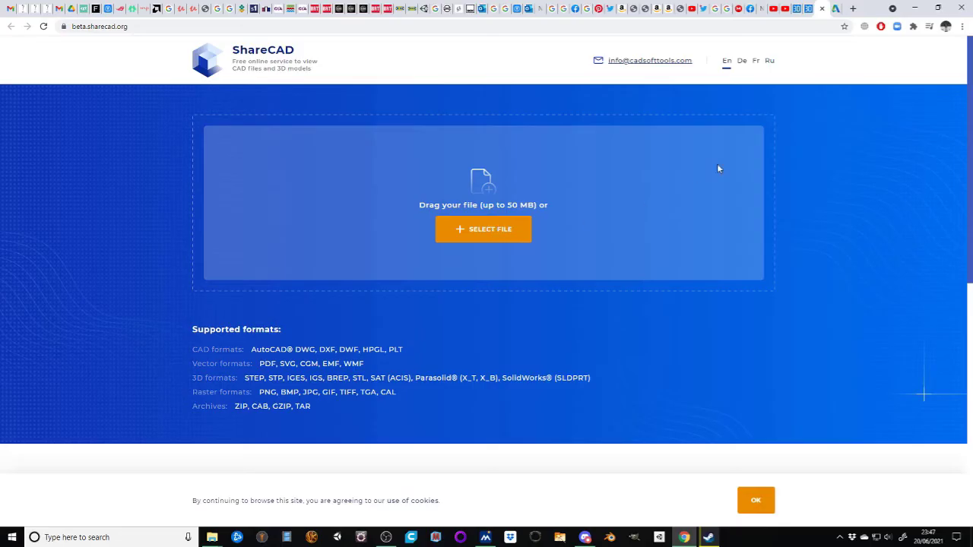
Start selecting a file to upload and look through the Spaceships folder and its Glaucus Raven subfolder for a suitable model.
click(509, 236)
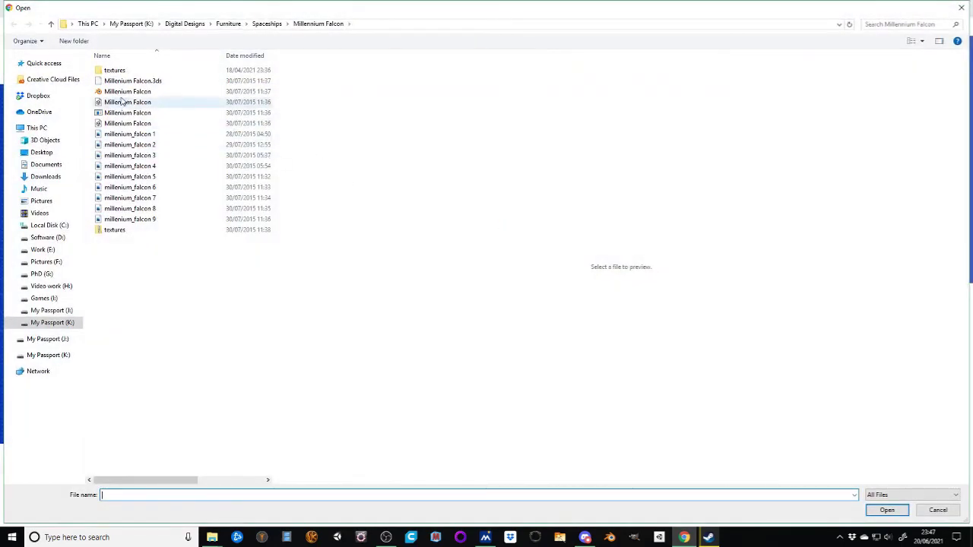
click(272, 24)
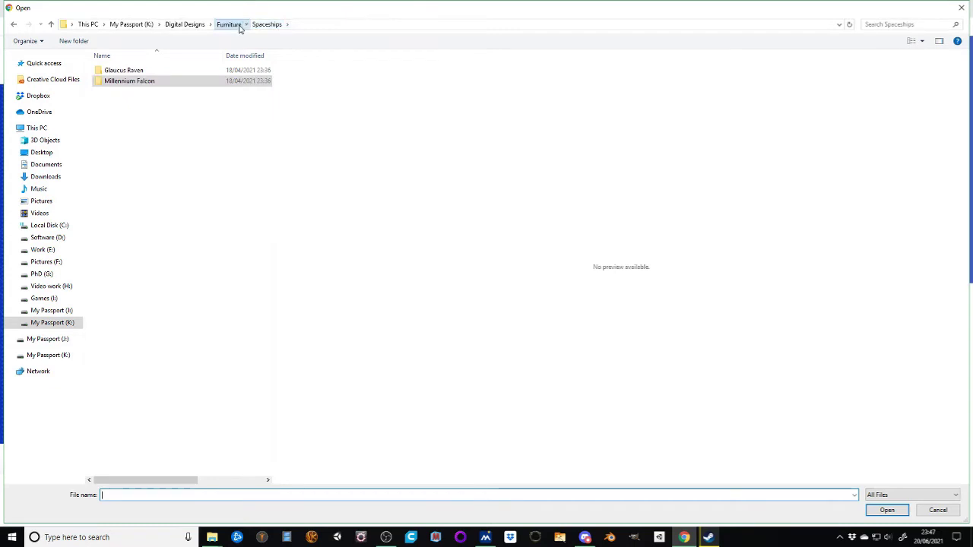
click(230, 24)
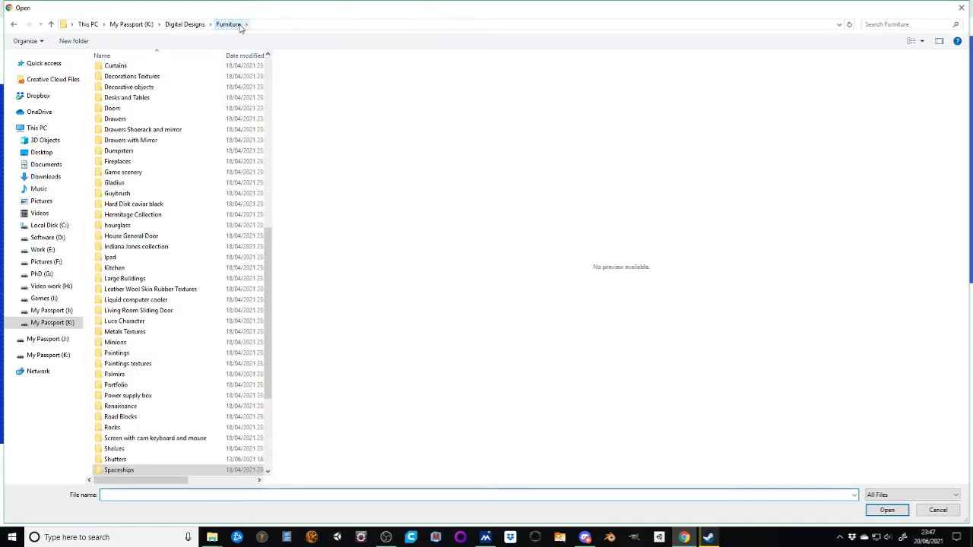
double_click(121, 470)
double_click(127, 70)
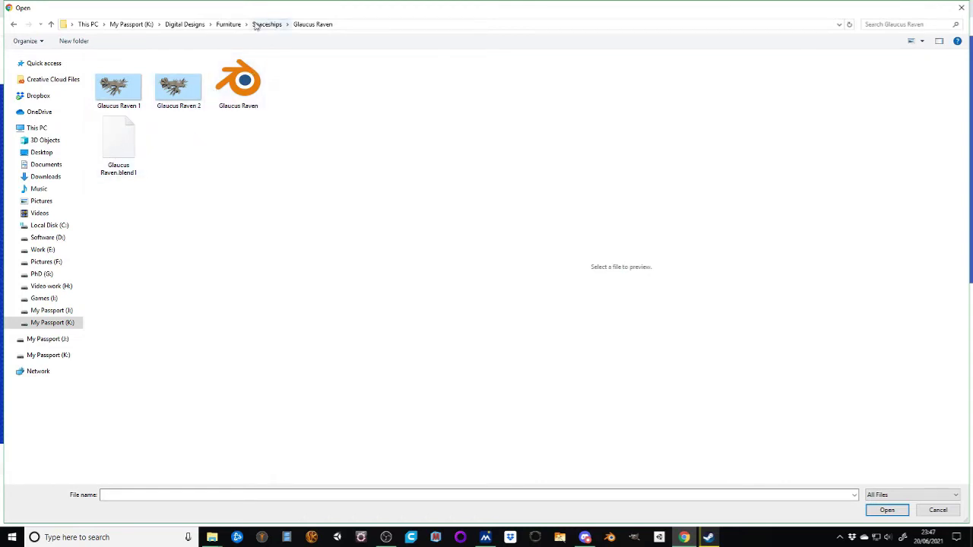
Open the Toilet file listed directly below Toilet.dxf from the Toilet folder inside Furniture.
click(228, 23)
scroll(149, 371, down, 3)
scroll(148, 371, down, 2)
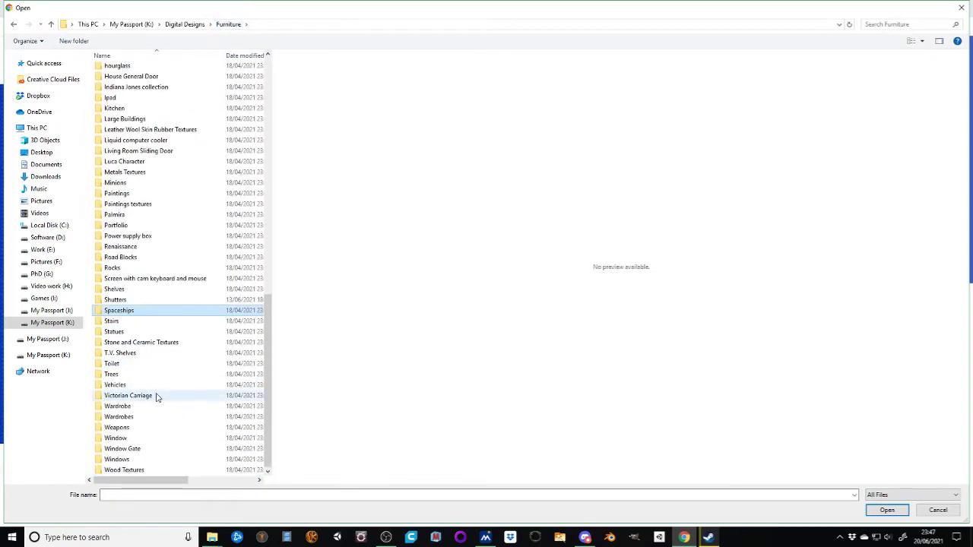
double_click(139, 365)
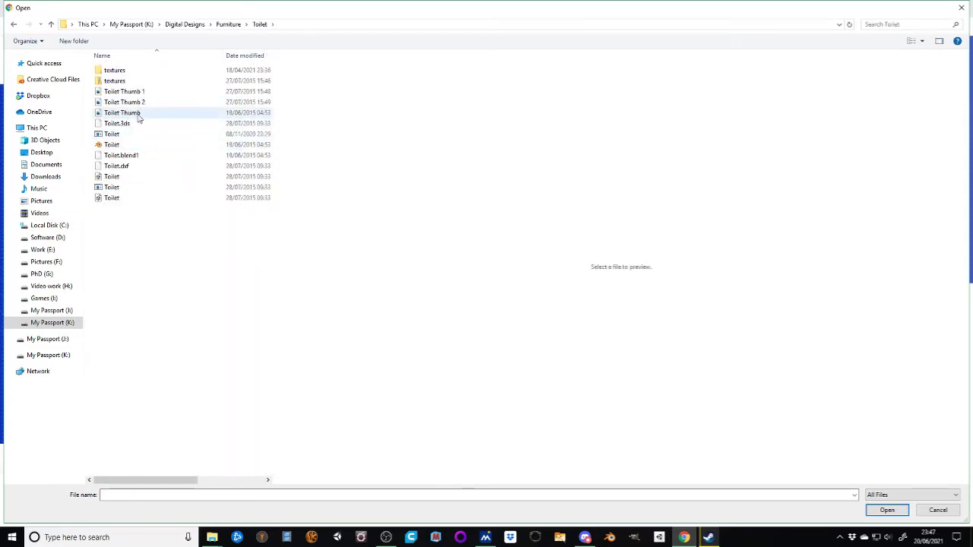
click(130, 178)
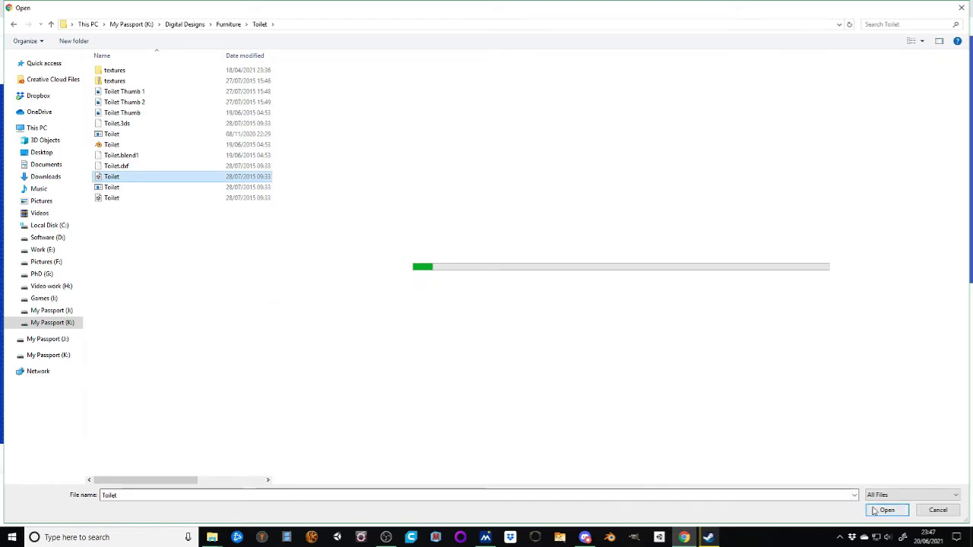
click(887, 510)
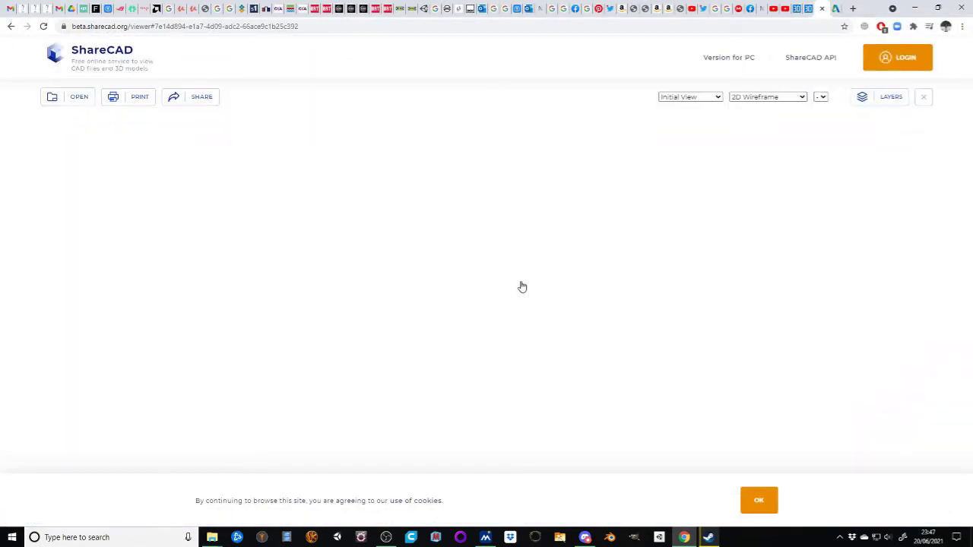
Accept the cookie notice and check the loaded file's layer list.
click(758, 502)
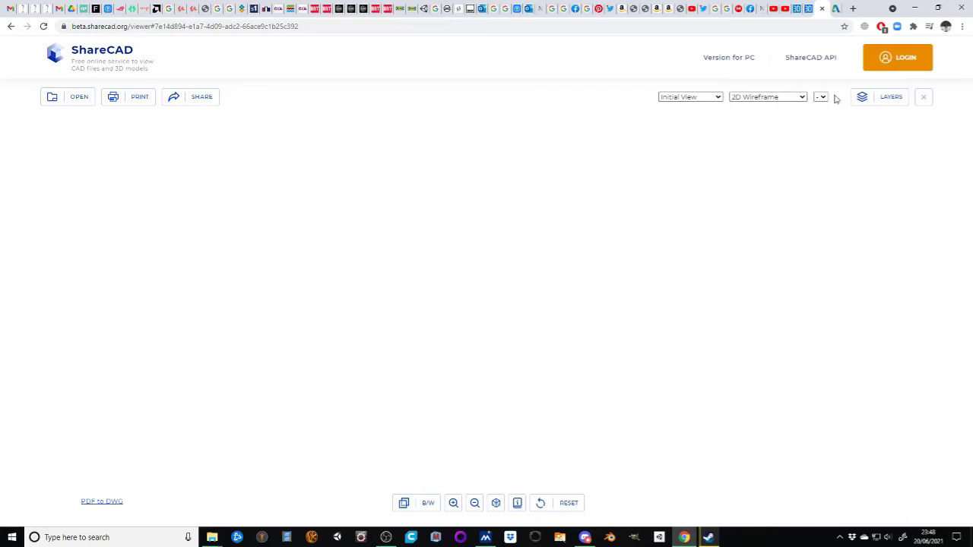
click(882, 103)
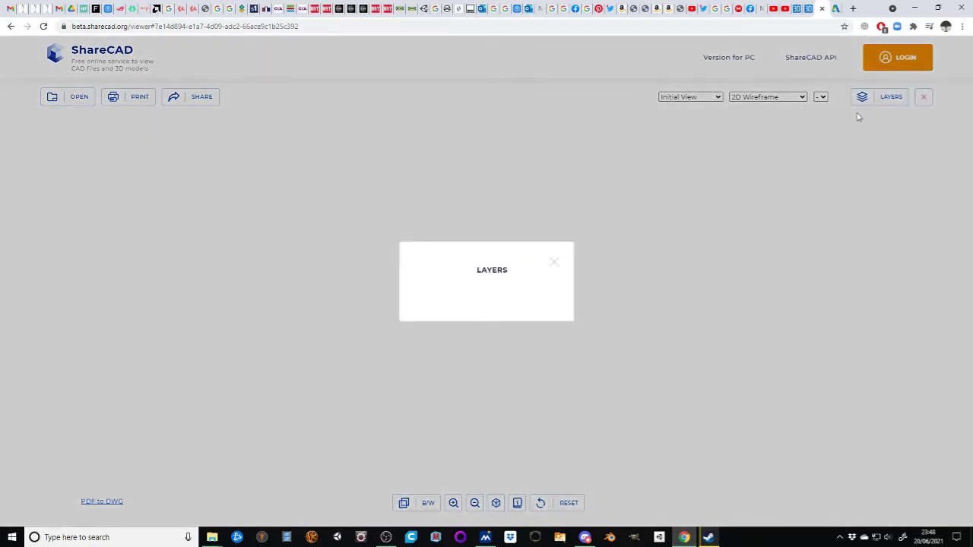
click(553, 265)
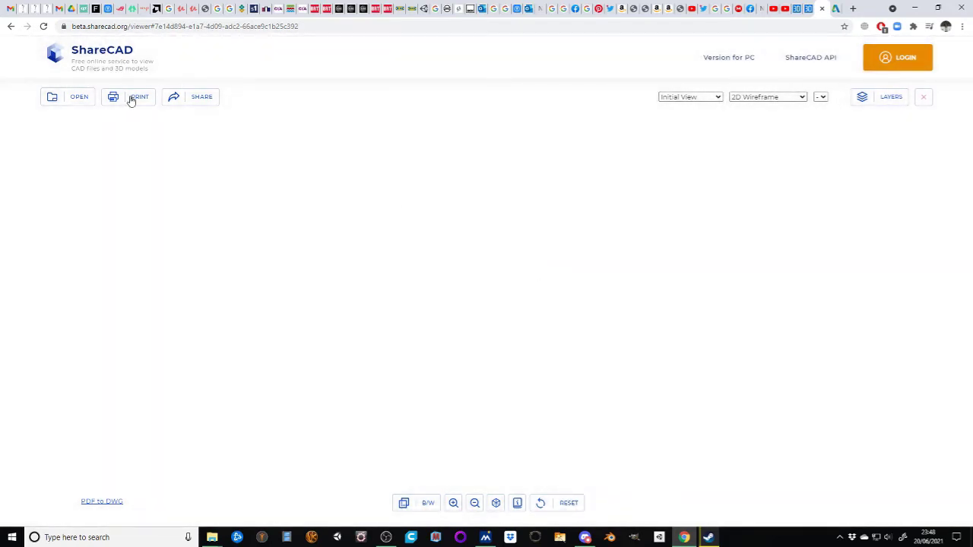
Open the last Toilet file in the Toilet folder instead.
click(53, 98)
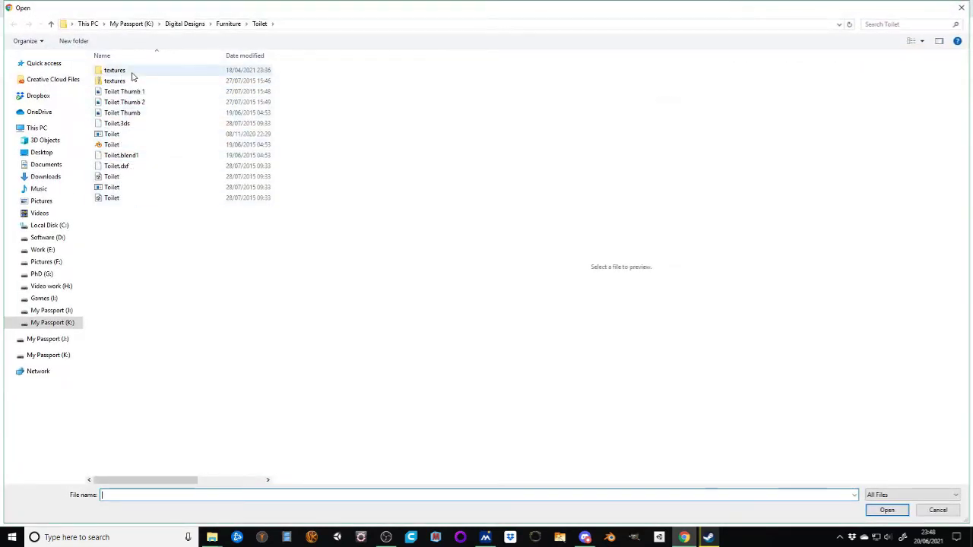
click(117, 199)
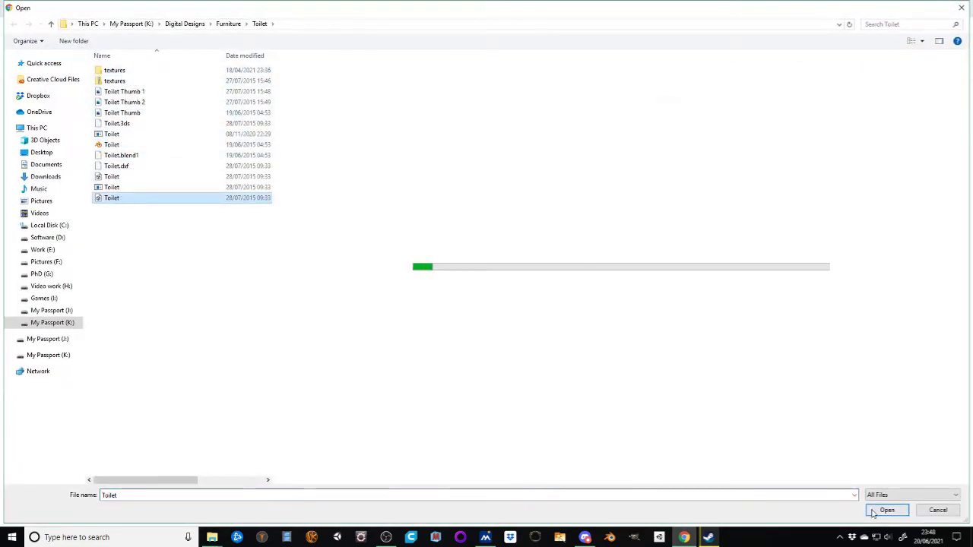
click(884, 510)
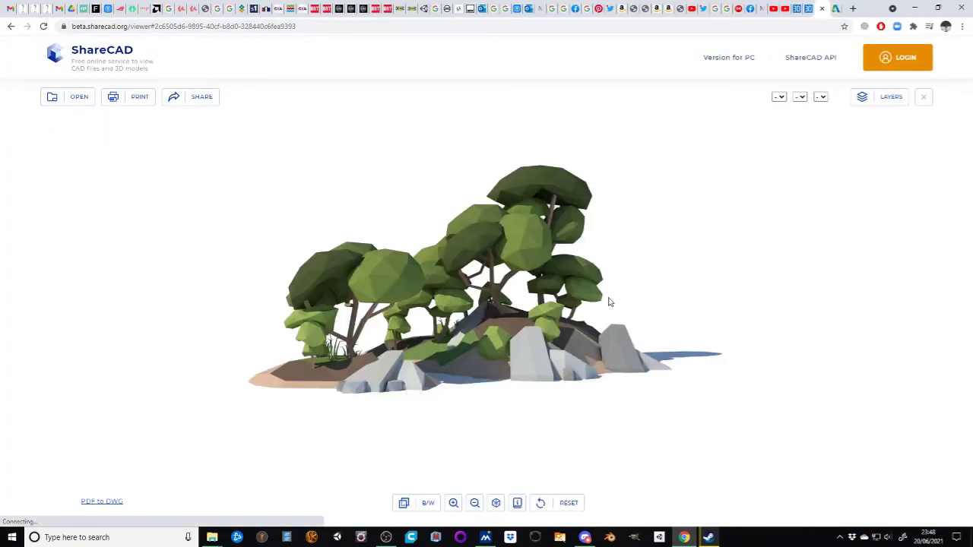
Rotate and zoom the toilet model with the orbit circle to inspect it from different sides.
mouse_move(448, 332)
mouse_down()
mouse_move(541, 326)
mouse_move(448, 344)
mouse_move(540, 328)
mouse_up()
scroll(539, 325, down, 2)
scroll(539, 325, up, 3)
mouse_move(571, 296)
mouse_down()
mouse_move(508, 295)
mouse_move(495, 283)
mouse_move(557, 292)
mouse_move(558, 302)
mouse_up()
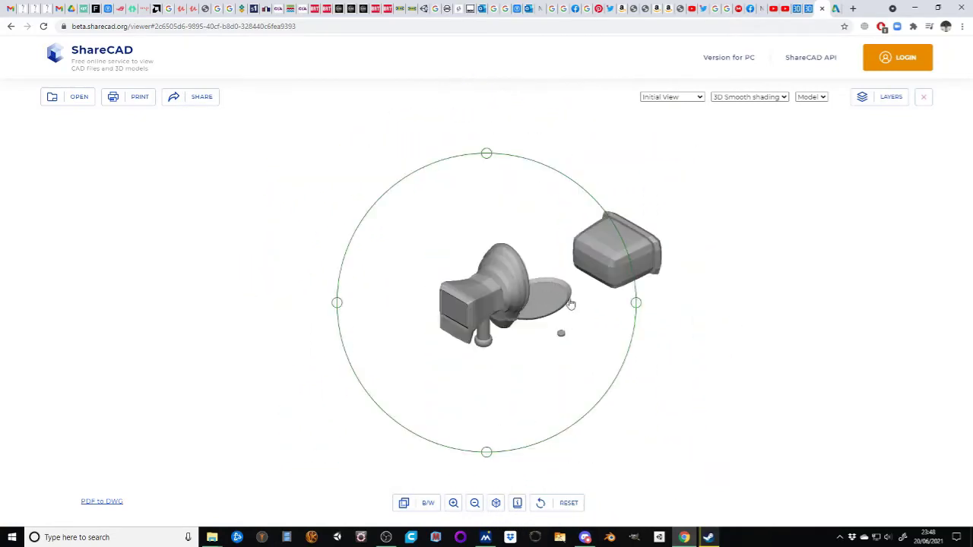
drag(635, 306, 632, 305)
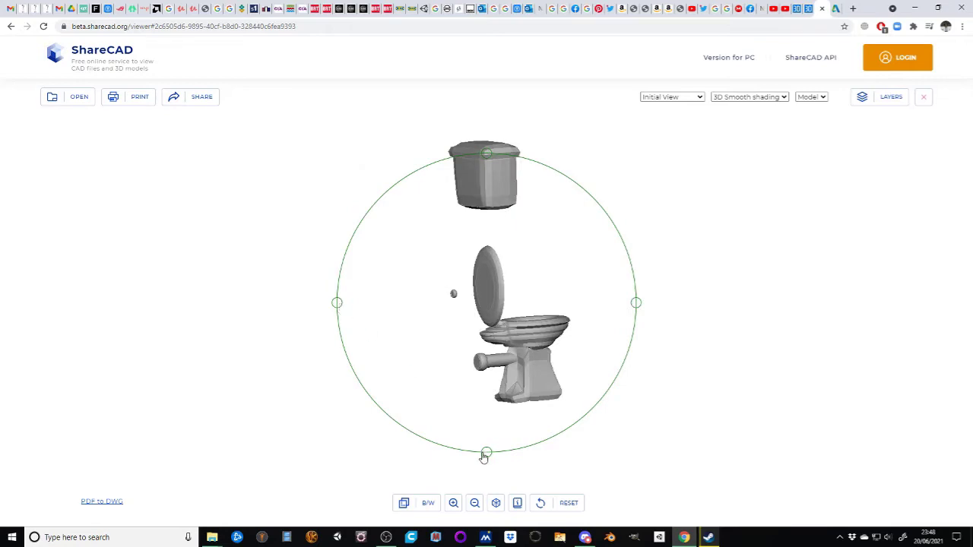
drag(498, 157, 663, 120)
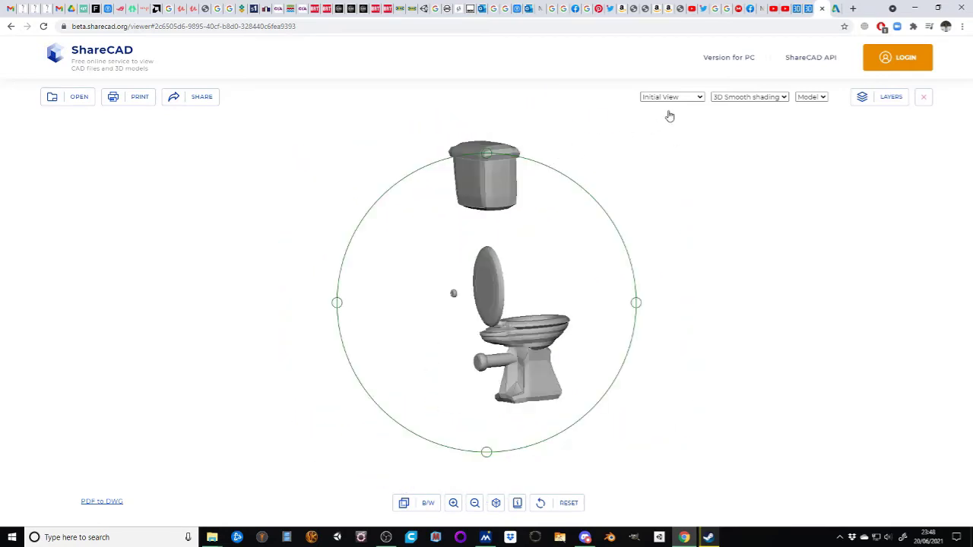
Switch the toilet model's view preset to Top View and then to Left View.
click(698, 99)
click(673, 125)
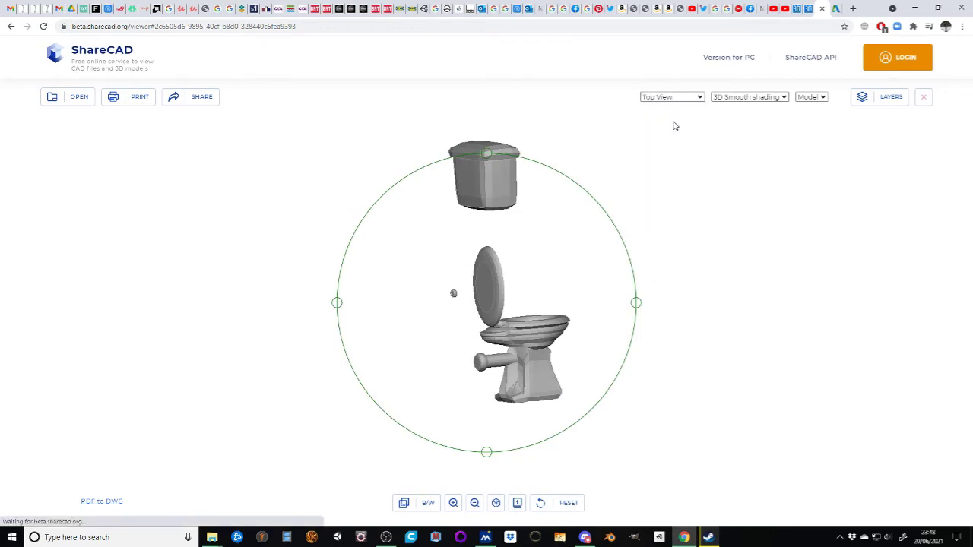
click(696, 97)
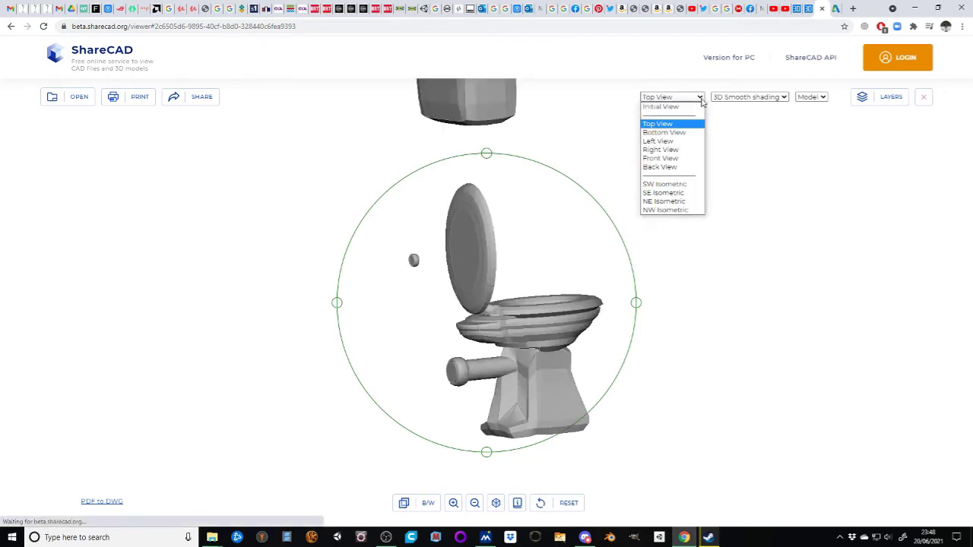
click(659, 140)
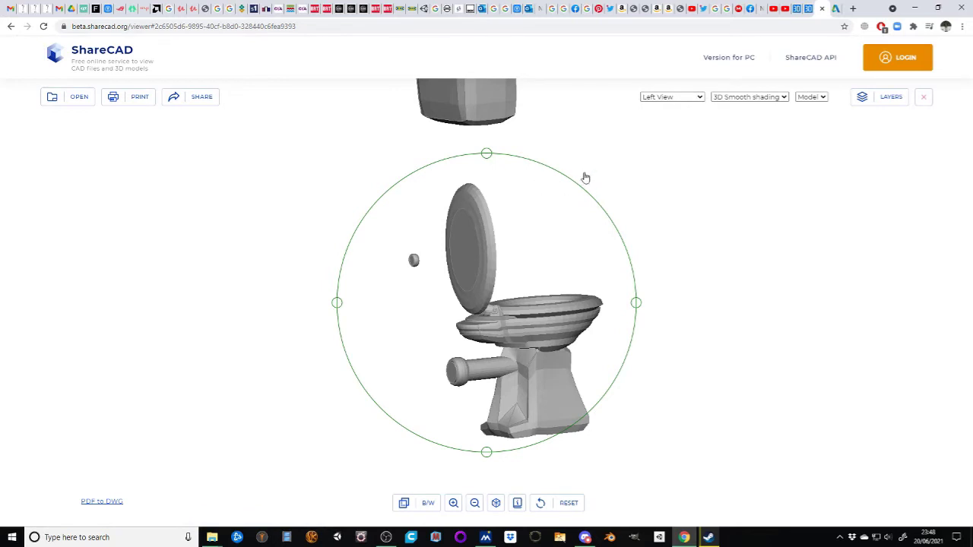
Show the toilet model as 2D Wireframe and try rotating it in that display style.
click(783, 99)
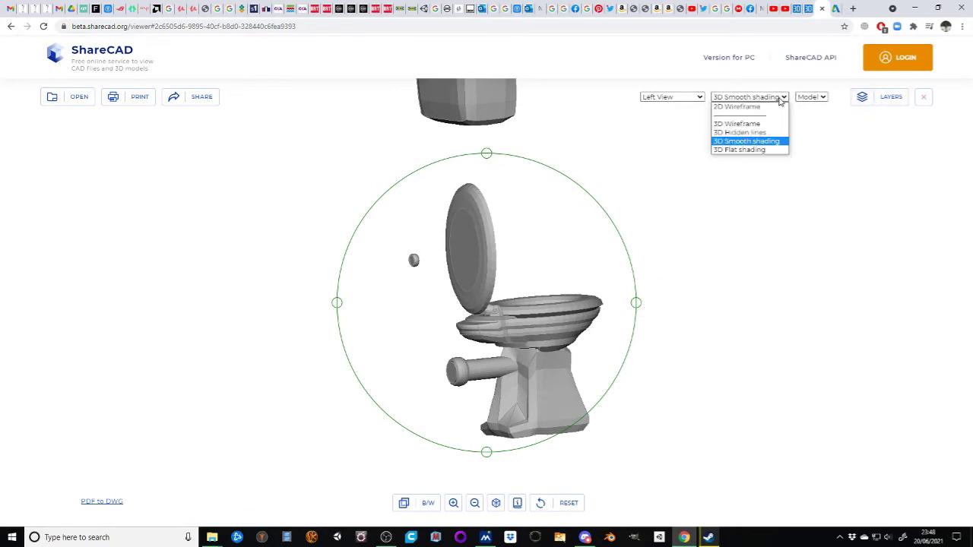
click(755, 107)
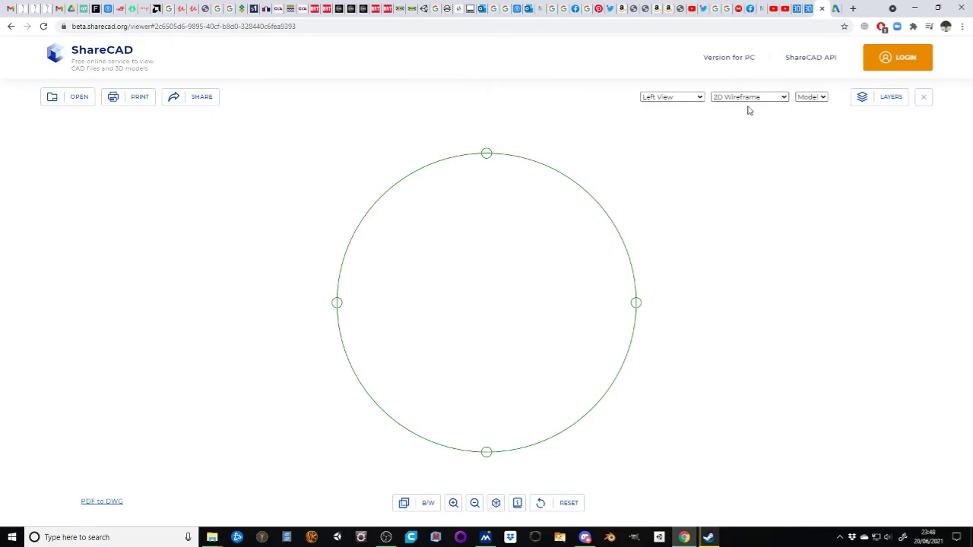
click(812, 59)
drag(489, 154, 524, 158)
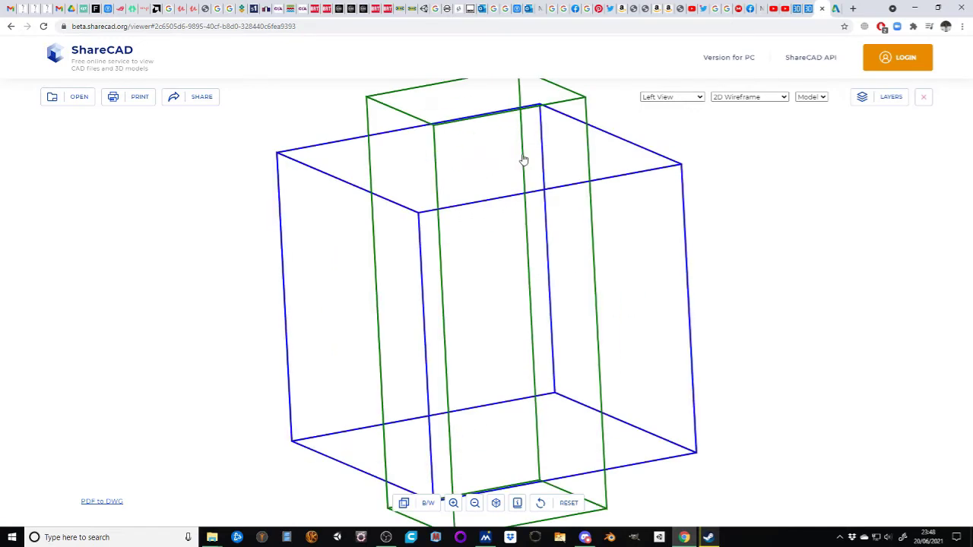
Display the toilet model as 3D Wireframe and examine its mesh by rotating and zooming.
click(756, 97)
click(737, 124)
click(784, 98)
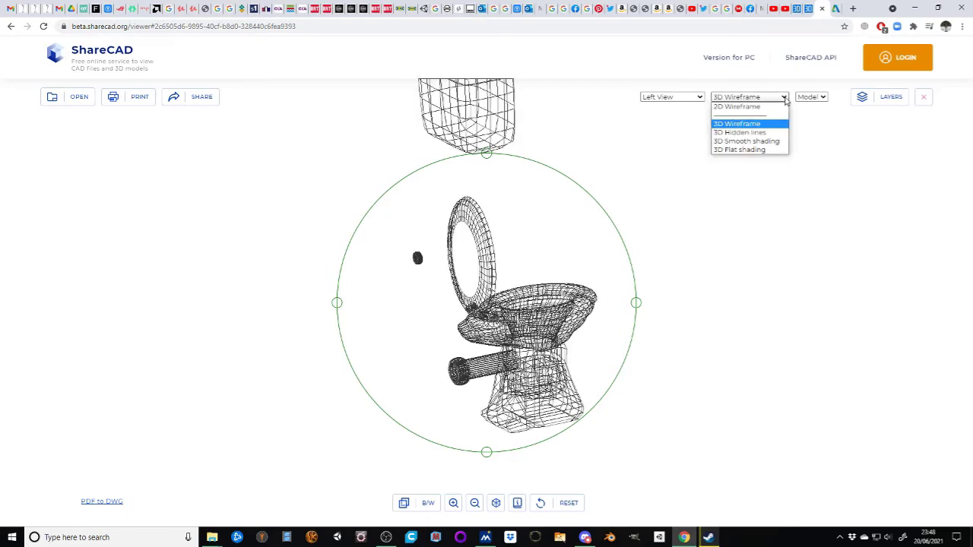
click(596, 314)
drag(630, 302, 575, 306)
scroll(558, 200, down, 1)
scroll(556, 203, up, 2)
middle_drag(555, 203, 705, 290)
drag(706, 290, 590, 284)
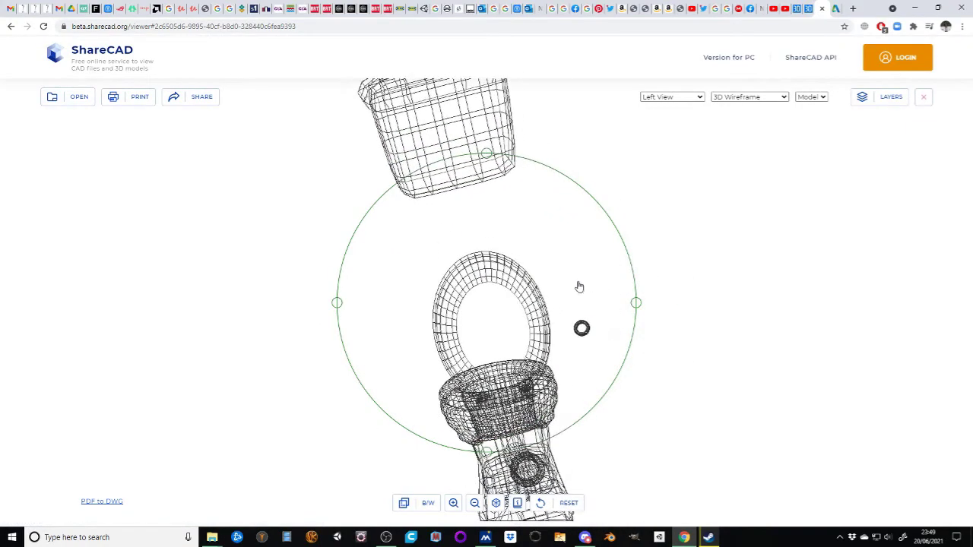
mouse_move(361, 325)
mouse_down()
mouse_move(446, 316)
mouse_move(723, 156)
mouse_up()
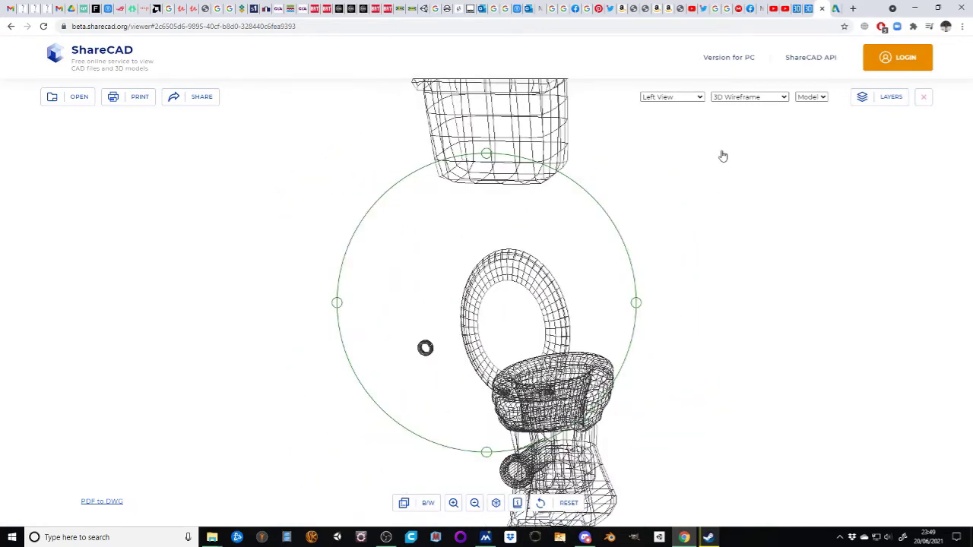
Return the toilet model to 3D Smooth shading and rotate it to inspect the shaded surfaces.
click(746, 99)
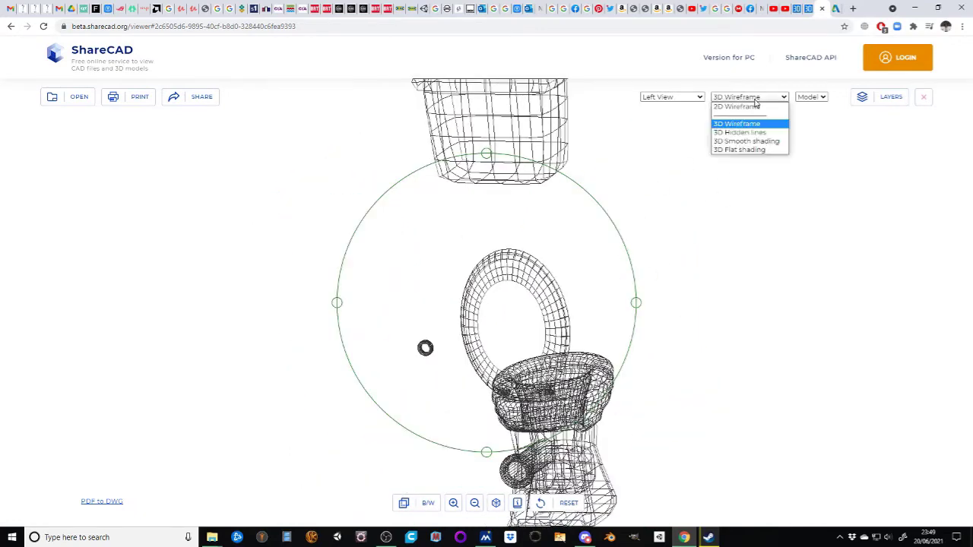
click(767, 142)
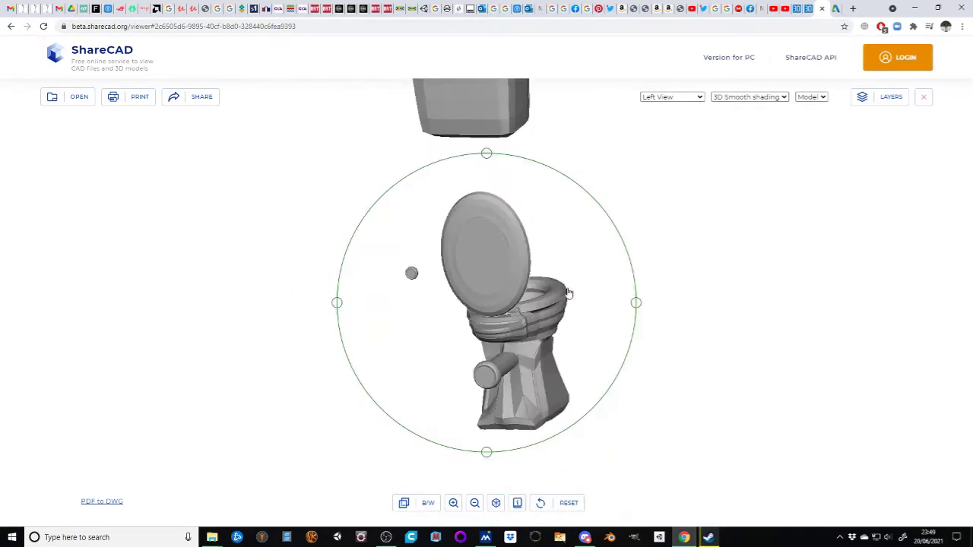
mouse_move(535, 274)
mouse_down()
mouse_move(628, 307)
mouse_move(542, 330)
mouse_move(569, 286)
mouse_move(518, 265)
mouse_move(442, 261)
mouse_move(438, 272)
mouse_up()
mouse_move(508, 273)
mouse_down()
mouse_move(561, 271)
mouse_move(513, 169)
mouse_move(517, 210)
mouse_move(786, 114)
mouse_up()
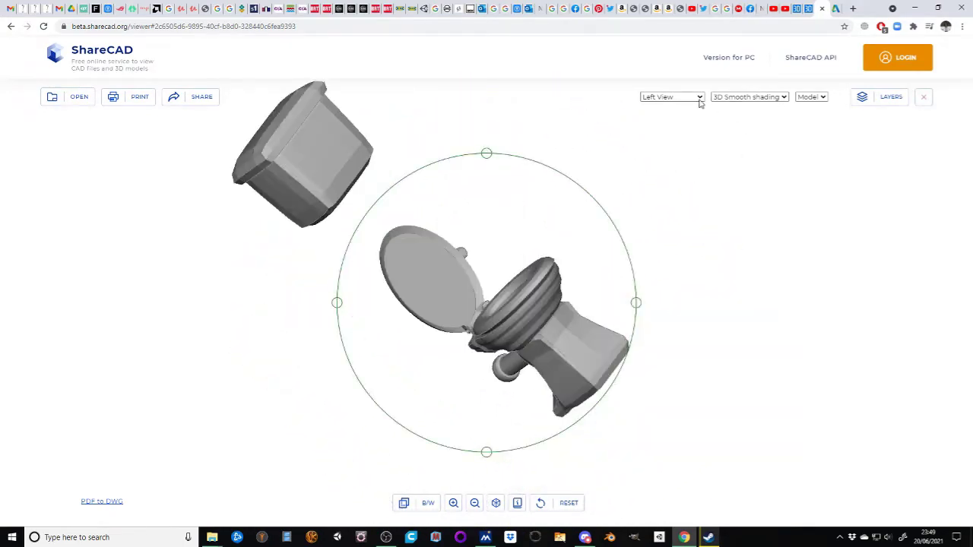
Set the display style to 3D Flat shading and rotate the toilet model to view it from several sides.
click(784, 100)
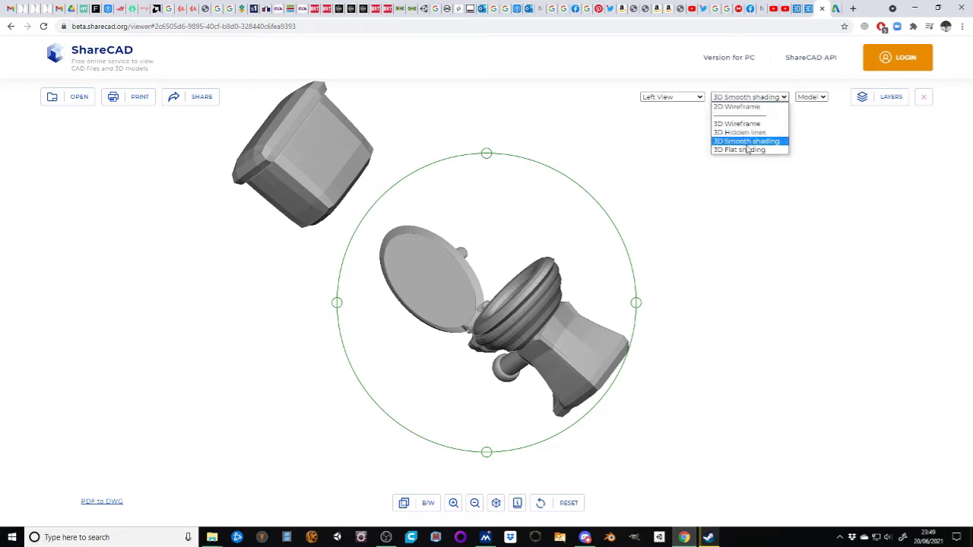
click(745, 152)
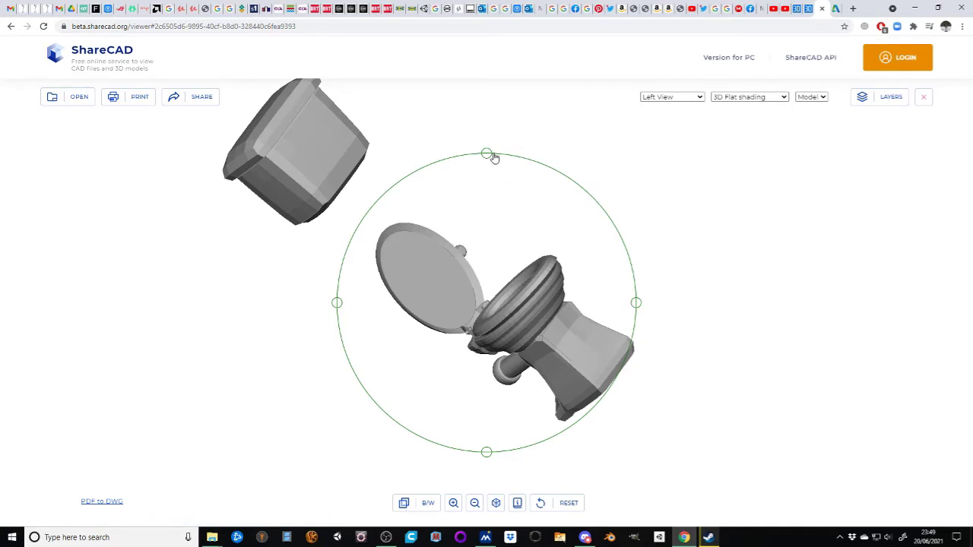
drag(487, 156, 522, 155)
mouse_move(637, 303)
mouse_down()
mouse_move(593, 311)
mouse_move(597, 285)
mouse_move(687, 282)
mouse_move(631, 286)
mouse_move(672, 282)
mouse_move(655, 273)
mouse_up()
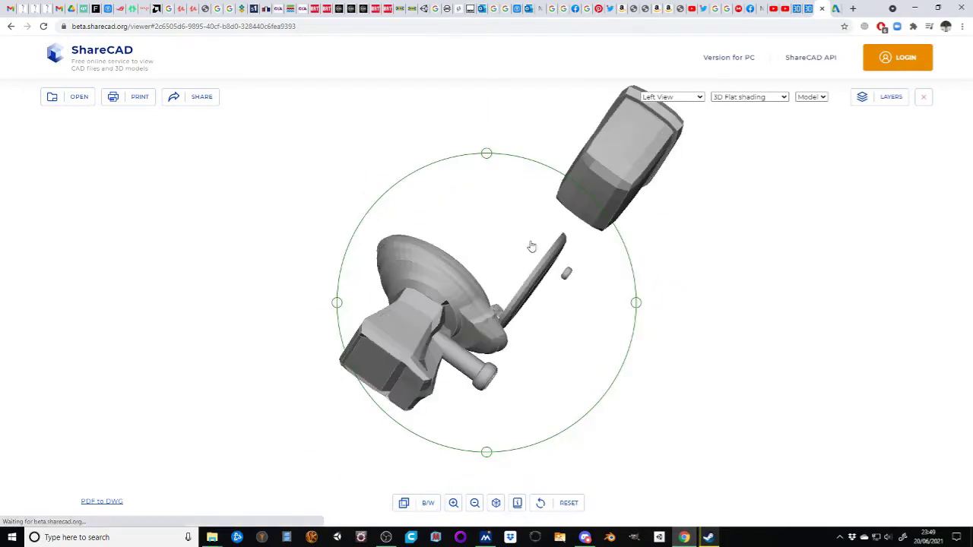
drag(528, 248, 601, 189)
drag(631, 320, 471, 474)
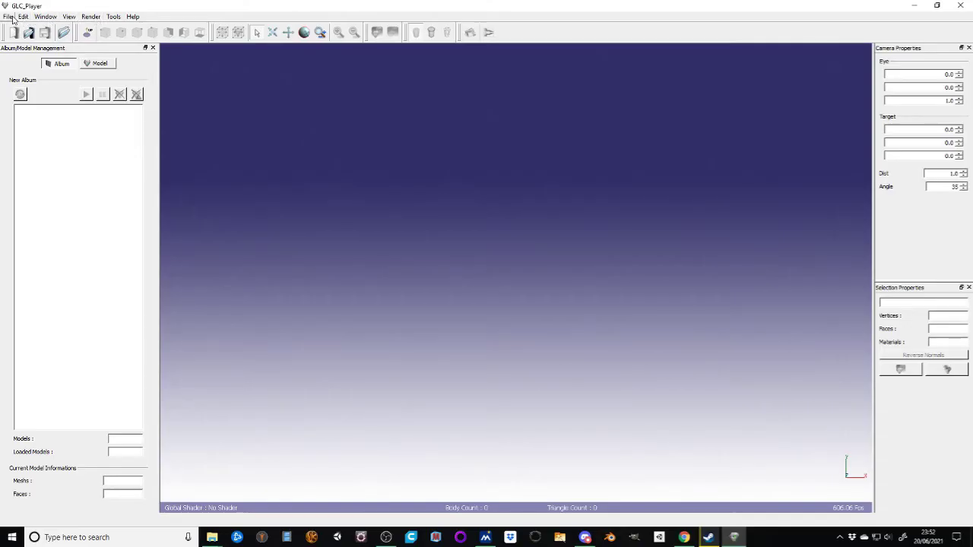
Start opening models from a path and check the My Passport (J:) drive for the model folders.
click(9, 17)
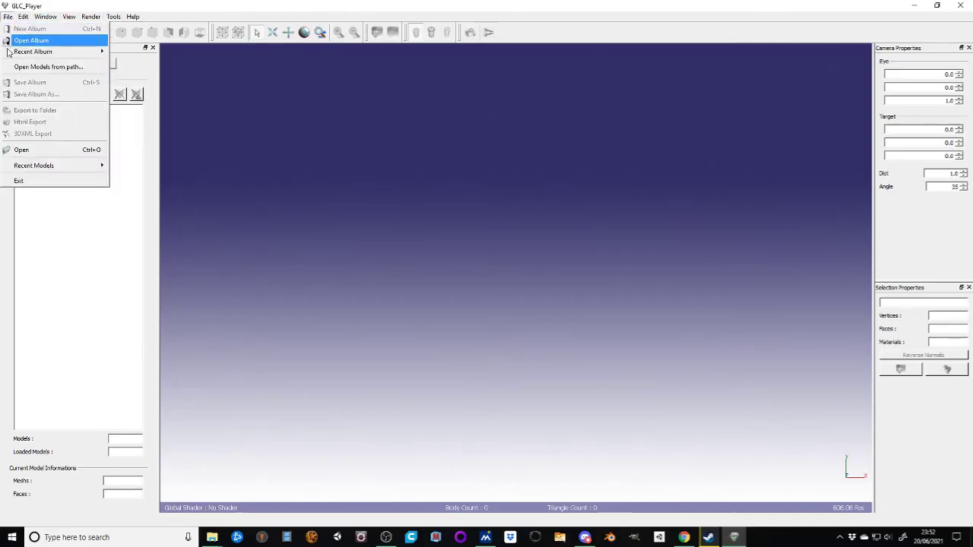
click(49, 67)
double_click(474, 292)
scroll(498, 308, up, 3)
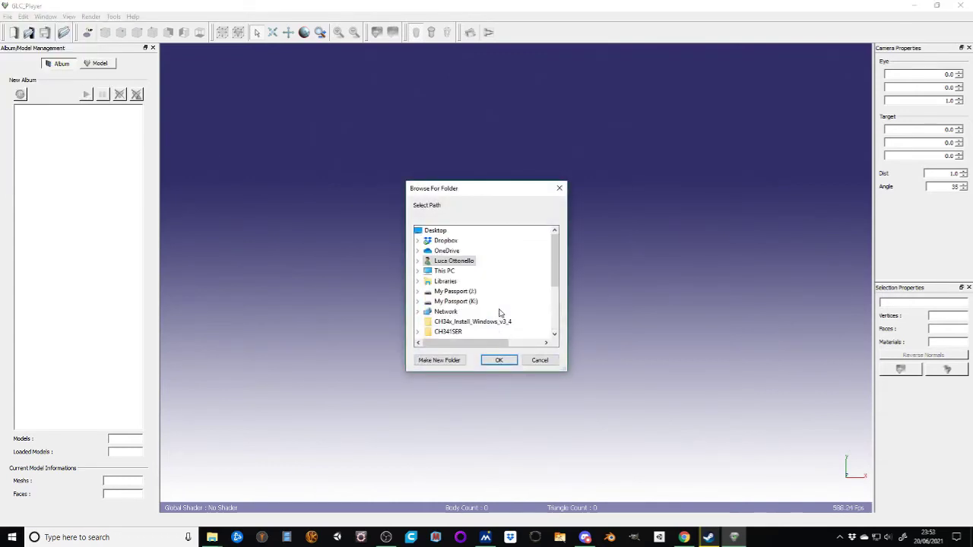
click(418, 270)
scroll(487, 306, down, 3)
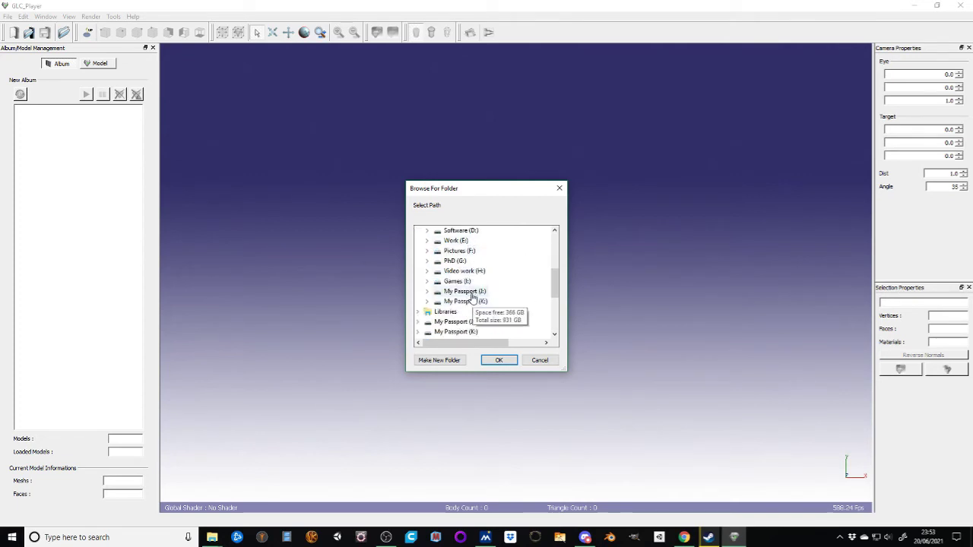
double_click(468, 293)
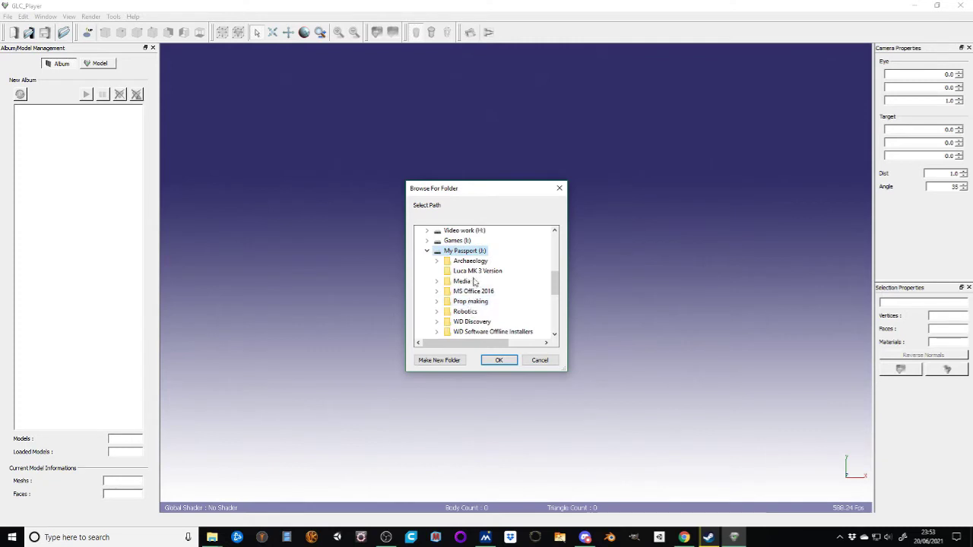
click(428, 251)
Browse the folder tree to Digital Designs > Furniture on the My Passport (K:) drive.
click(466, 263)
double_click(468, 263)
scroll(487, 289, down, 3)
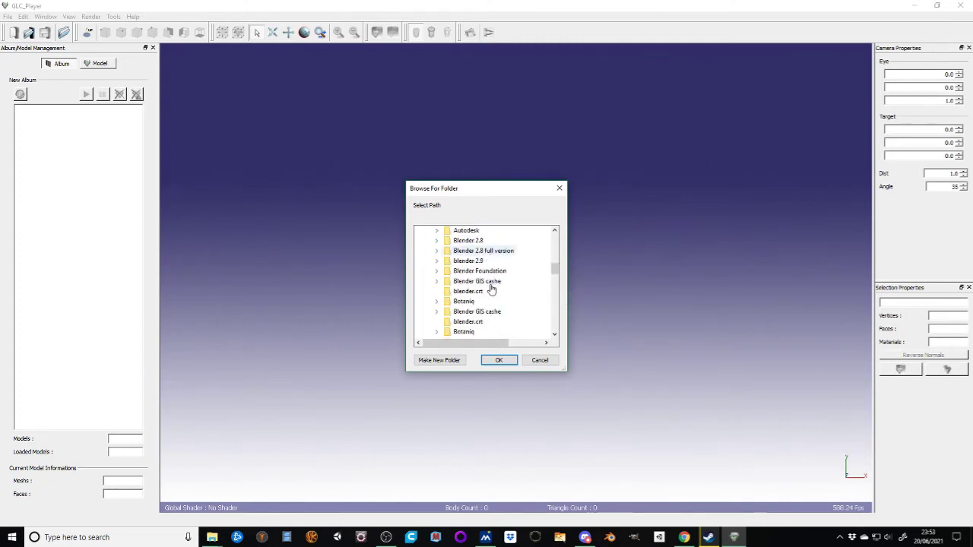
scroll(496, 308, down, 1)
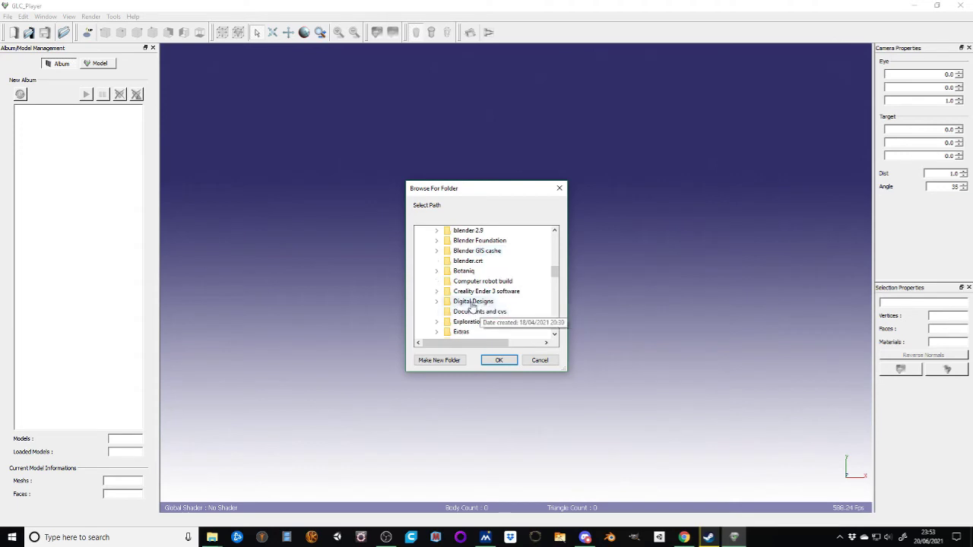
double_click(472, 302)
scroll(486, 308, down, 1)
scroll(491, 310, up, 1)
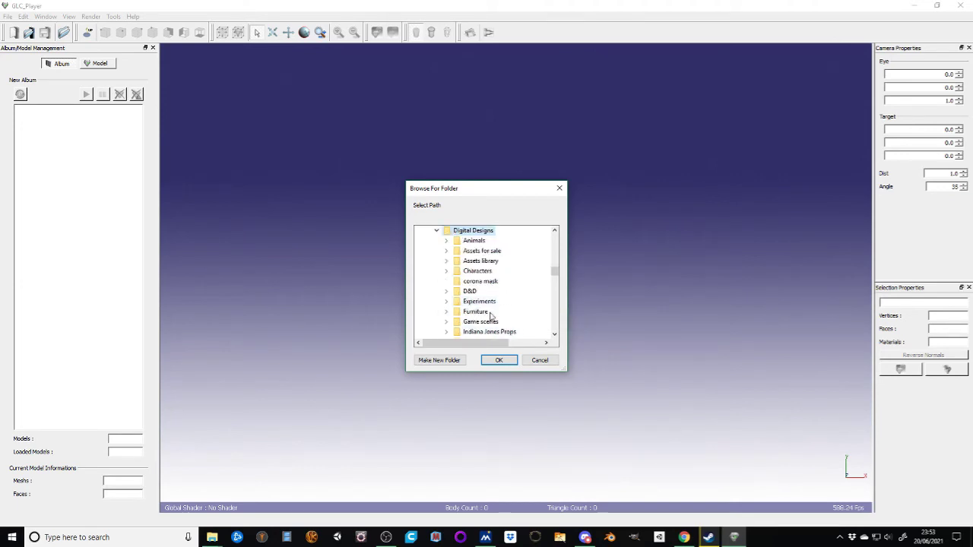
double_click(487, 313)
scroll(490, 314, down, 1)
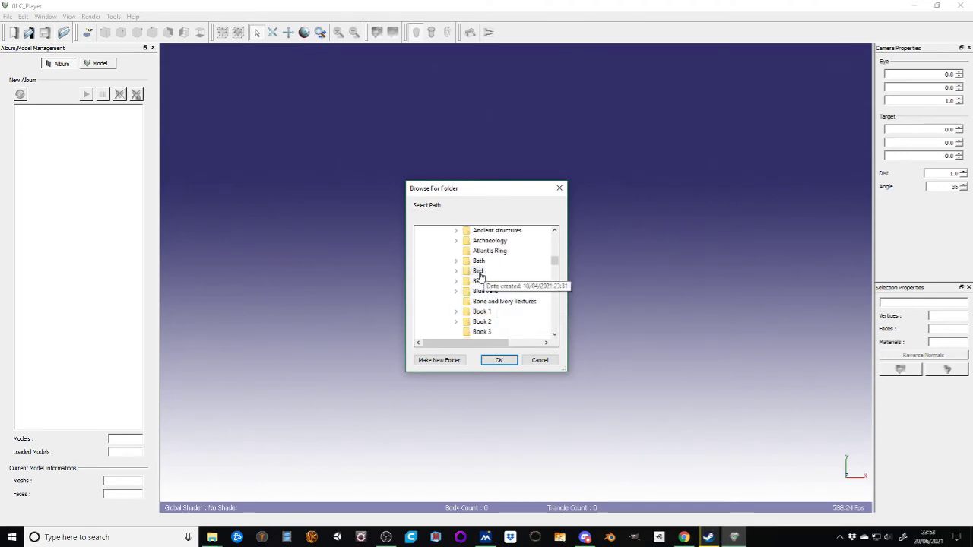
Look through the Beds and Bed folders inside Furniture for models to load.
double_click(480, 281)
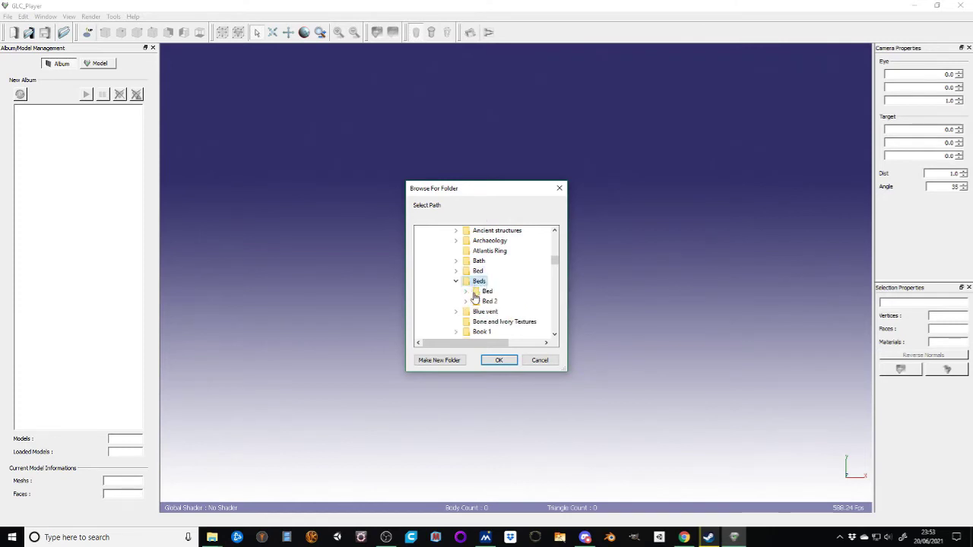
double_click(489, 302)
click(487, 292)
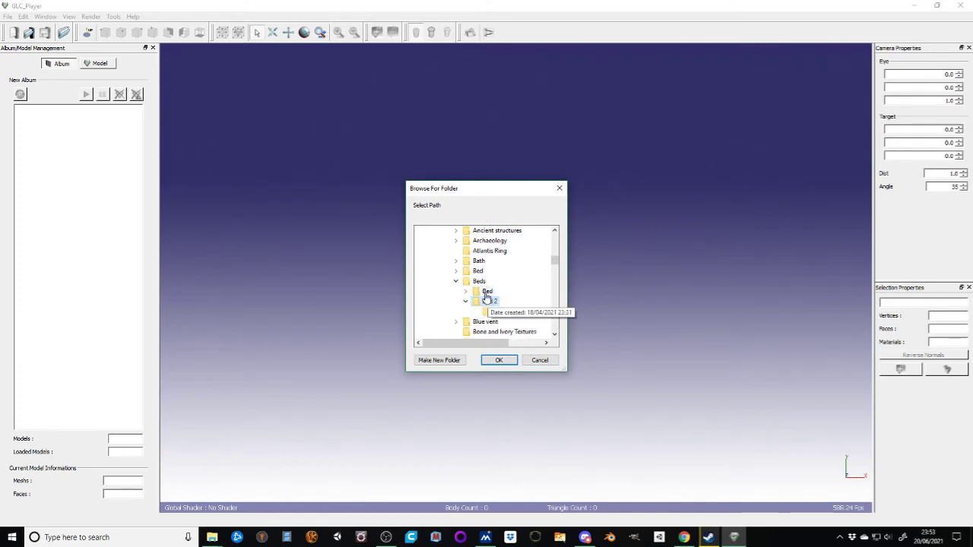
click(478, 271)
scroll(477, 273, up, 2)
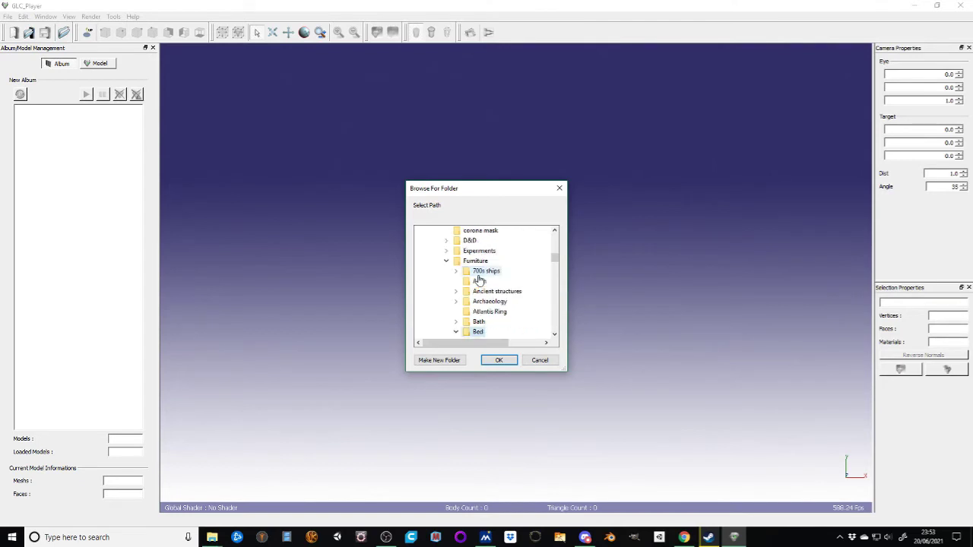
scroll(508, 293, down, 3)
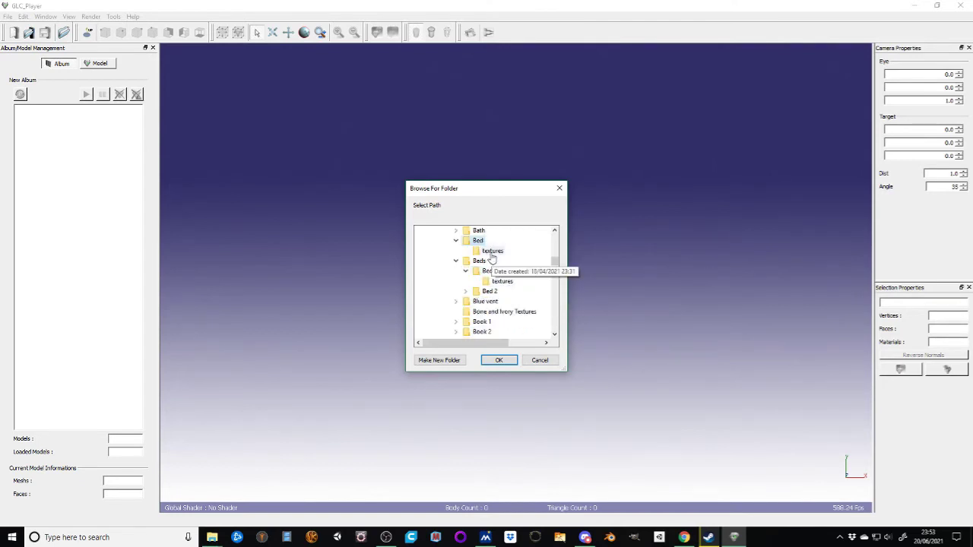
Choose the Coco De Mer folder in Furniture and load all its models into the album.
scroll(501, 281, down, 2)
scroll(500, 283, down, 6)
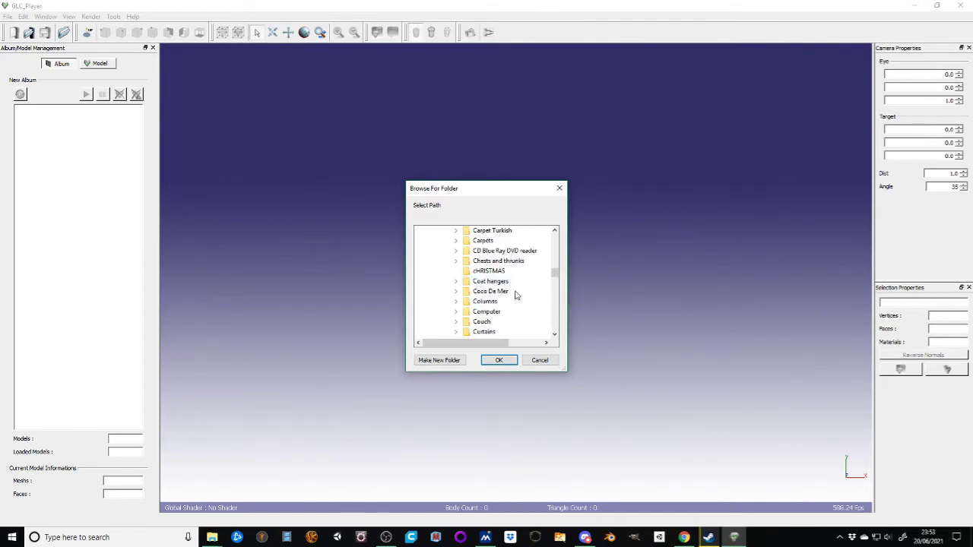
click(503, 295)
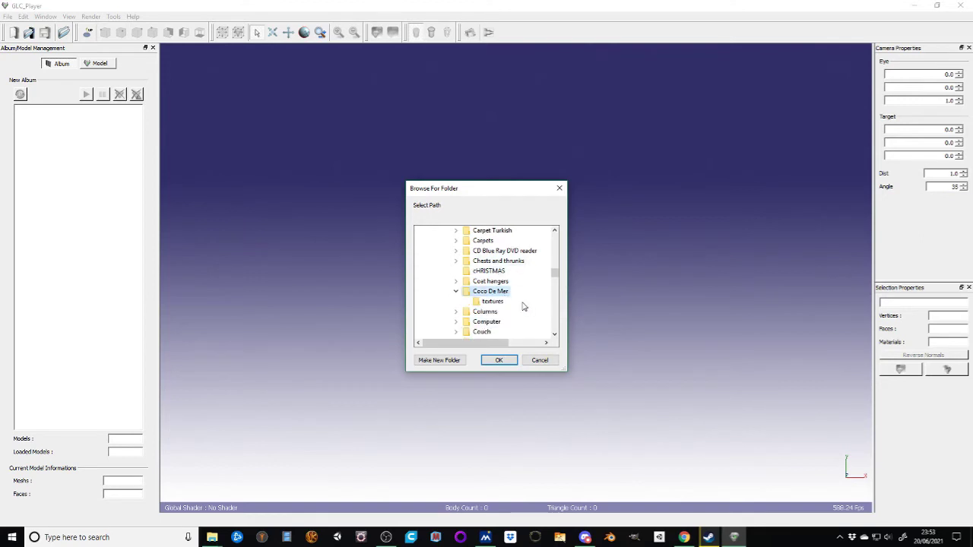
click(499, 361)
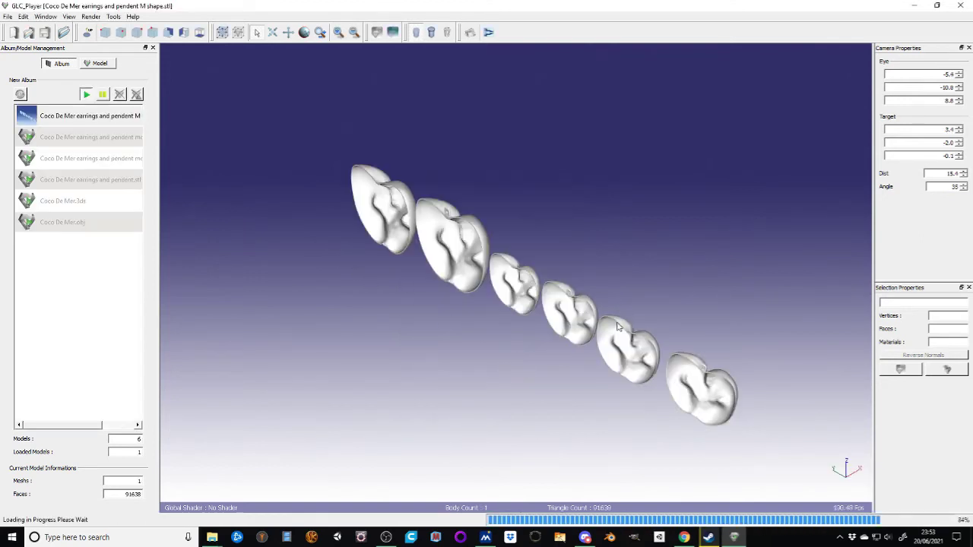
Select the mesh of the first earrings model, and display the remaining album models one by one through Coco De Mer.obj.
click(622, 321)
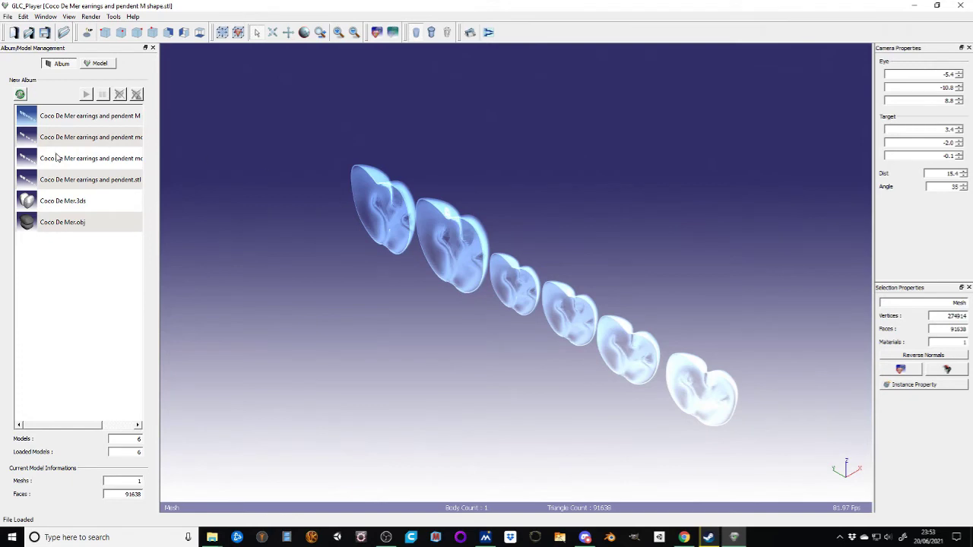
click(26, 140)
click(73, 161)
click(62, 184)
click(62, 202)
click(55, 222)
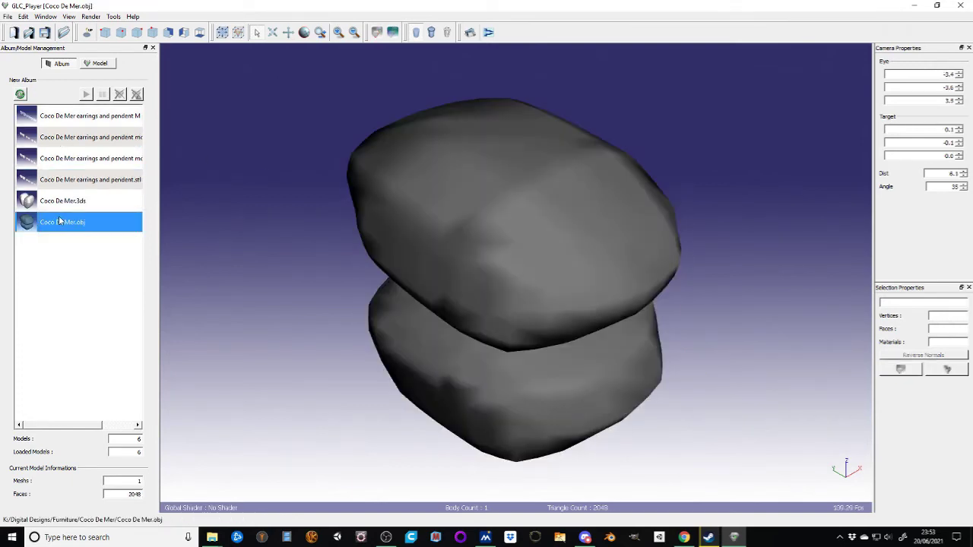
Select and rotate the Coco De Mer.obj mesh, and rotate Coco De Mer.3ds to compare the two shapes.
click(488, 289)
drag(515, 232, 293, 289)
click(63, 200)
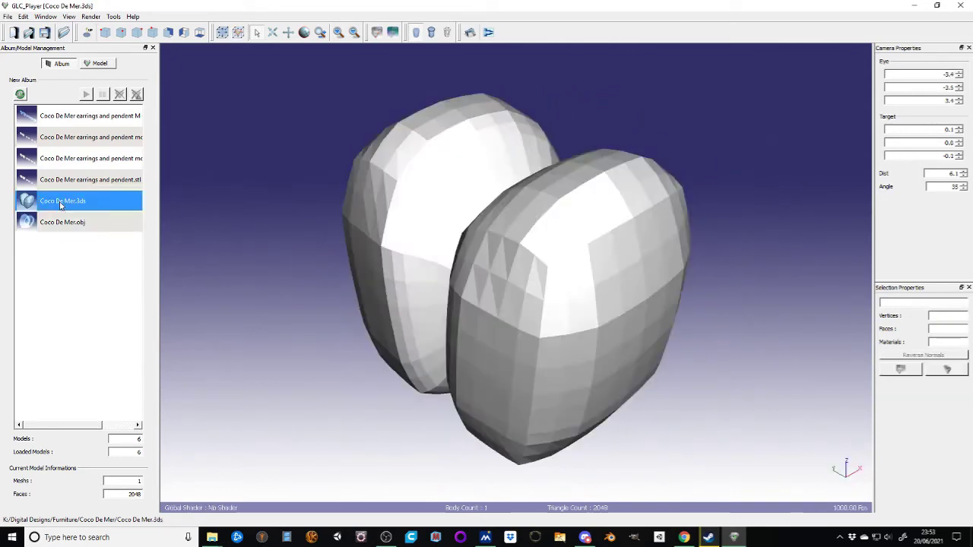
drag(600, 283, 194, 256)
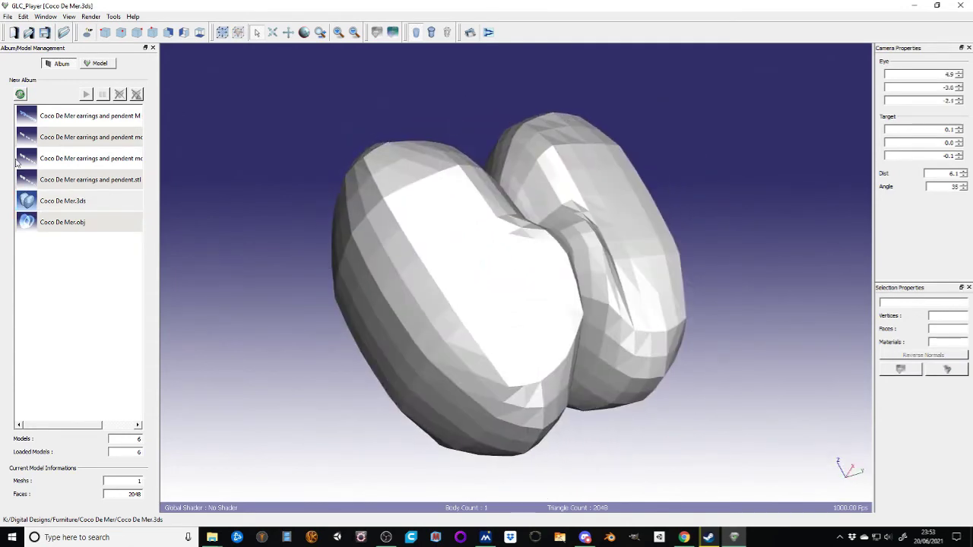
Display the Coco De Mer earrings and pendent M shape model and inspect it by rotating and zooming.
click(64, 117)
drag(562, 267, 581, 460)
scroll(562, 278, up, 6)
scroll(563, 279, down, 6)
scroll(562, 279, up, 4)
scroll(562, 278, down, 2)
Show the earrings model in several preset isometric and orthographic views, fit it to the view and rotate it.
click(138, 33)
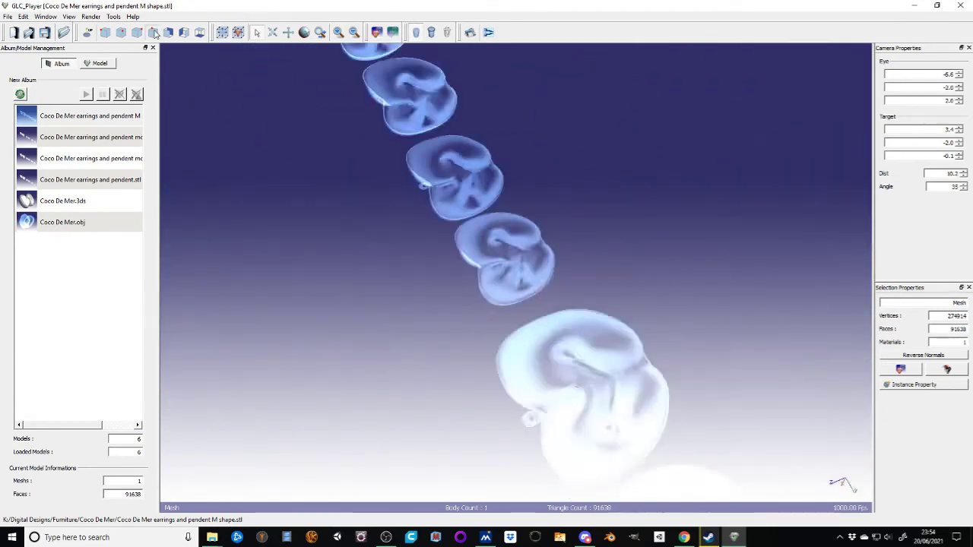
click(153, 34)
click(121, 33)
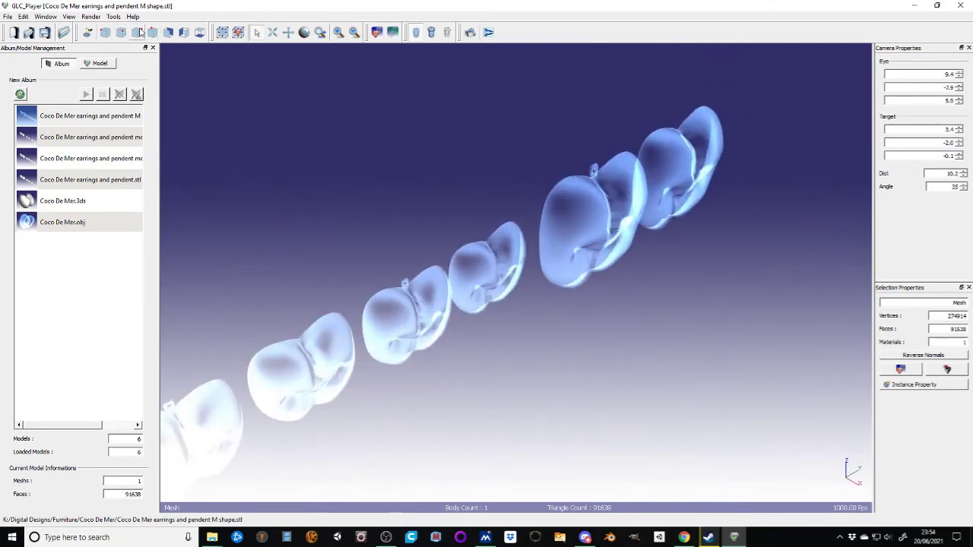
click(183, 33)
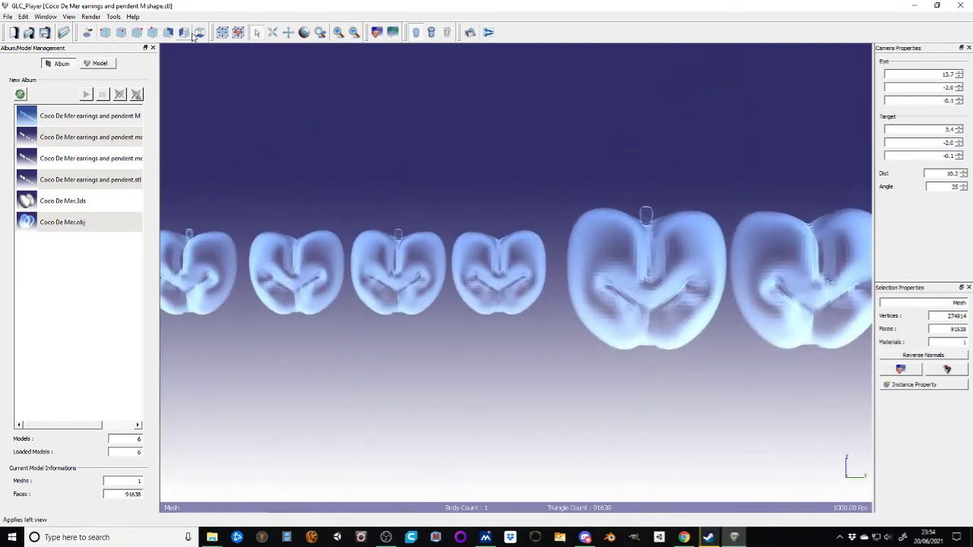
click(199, 33)
click(169, 34)
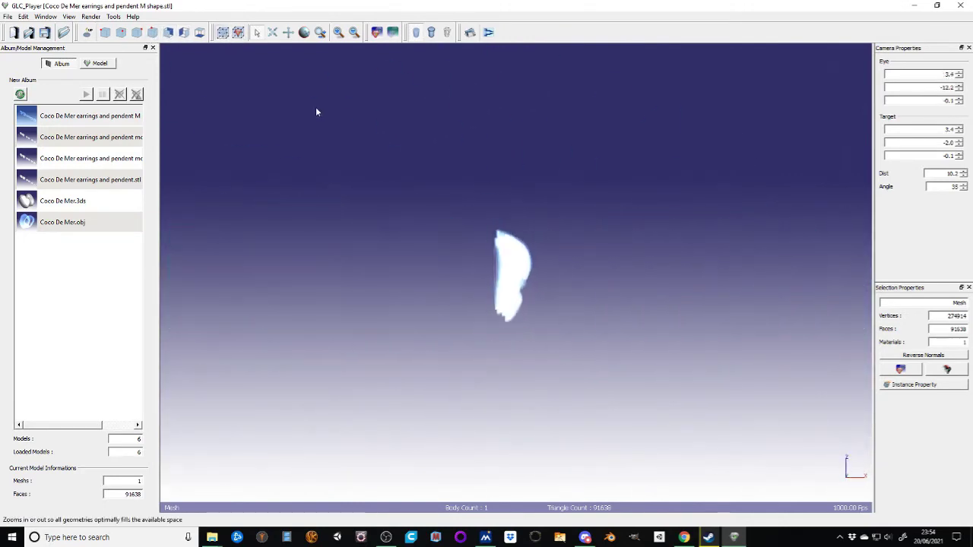
drag(601, 282, 397, 291)
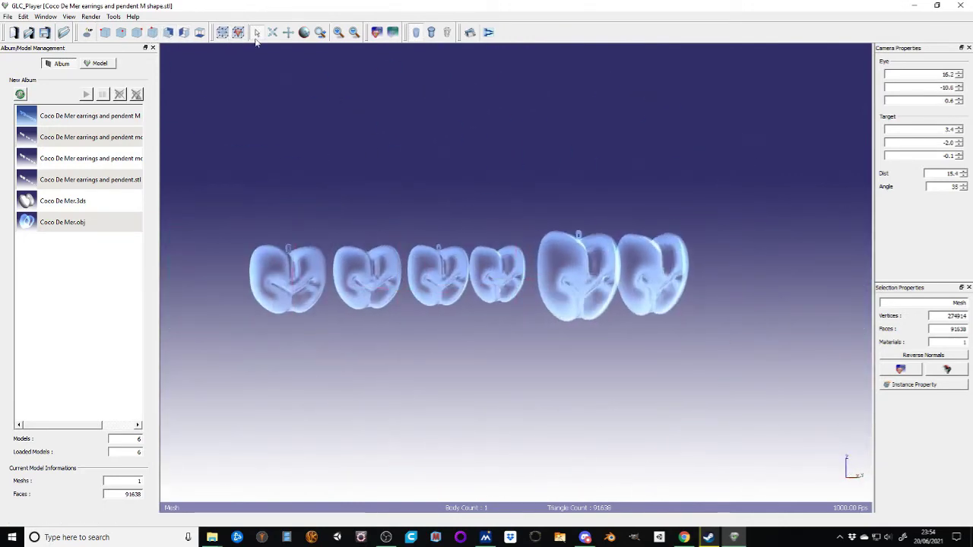
Zoom in on the earrings model twice and zoom back out twice.
click(339, 32)
click(338, 33)
click(354, 33)
click(355, 33)
Display the other three earrings models in turn, and select and rotate the Coco De Mer.3ds model.
click(58, 137)
click(64, 163)
click(64, 181)
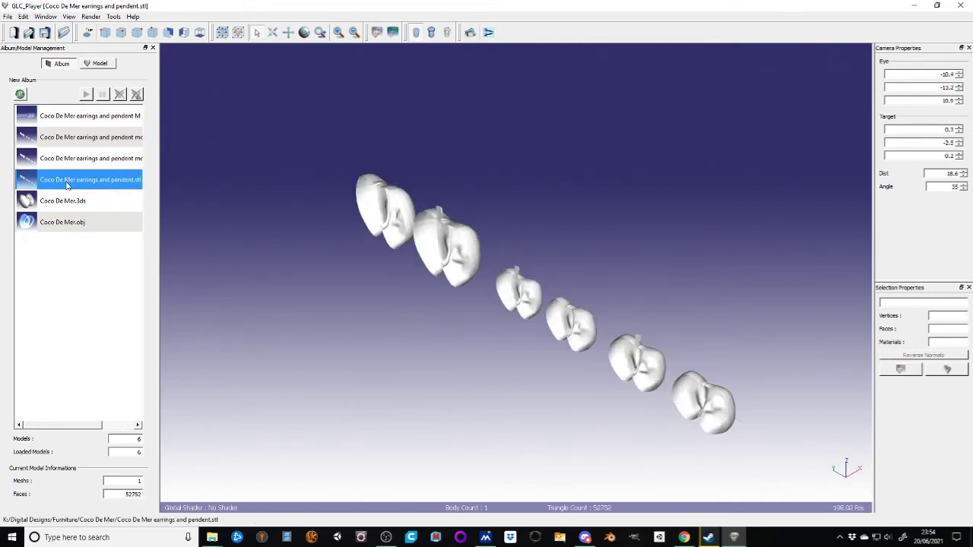
click(65, 201)
click(447, 304)
drag(514, 299, 743, 280)
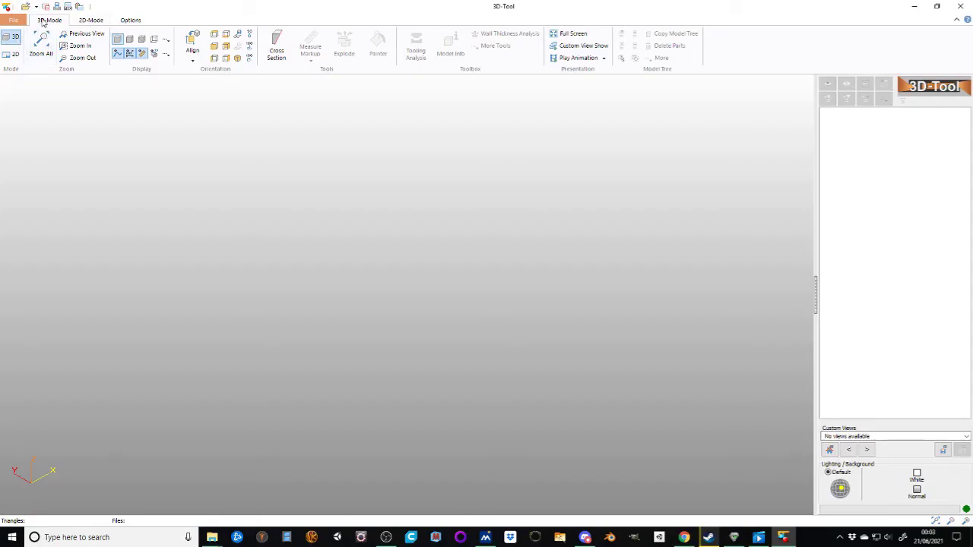
Start opening a file in 3D-Tool and browse to the Digital Designs folder on the My Passport (K:) drive.
click(26, 6)
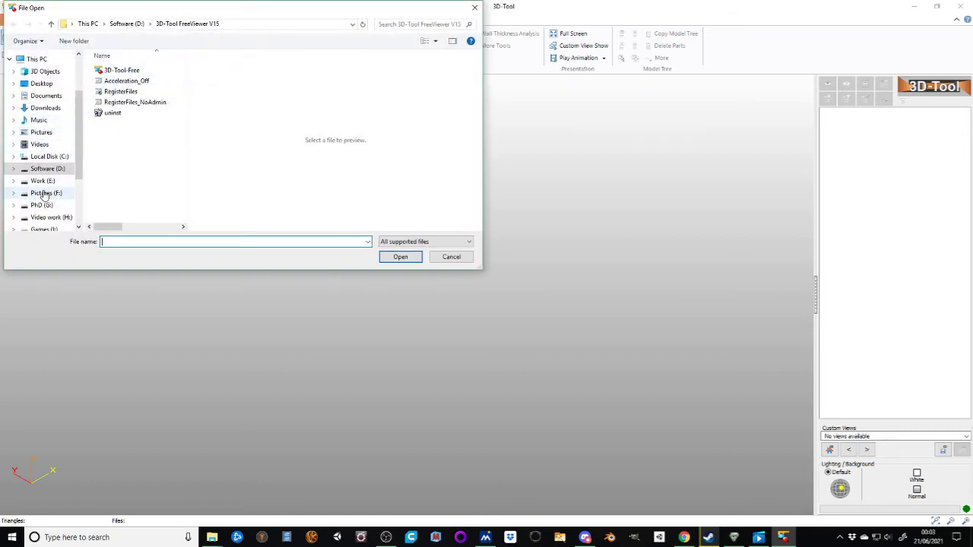
click(42, 182)
scroll(45, 194, down, 1)
click(54, 202)
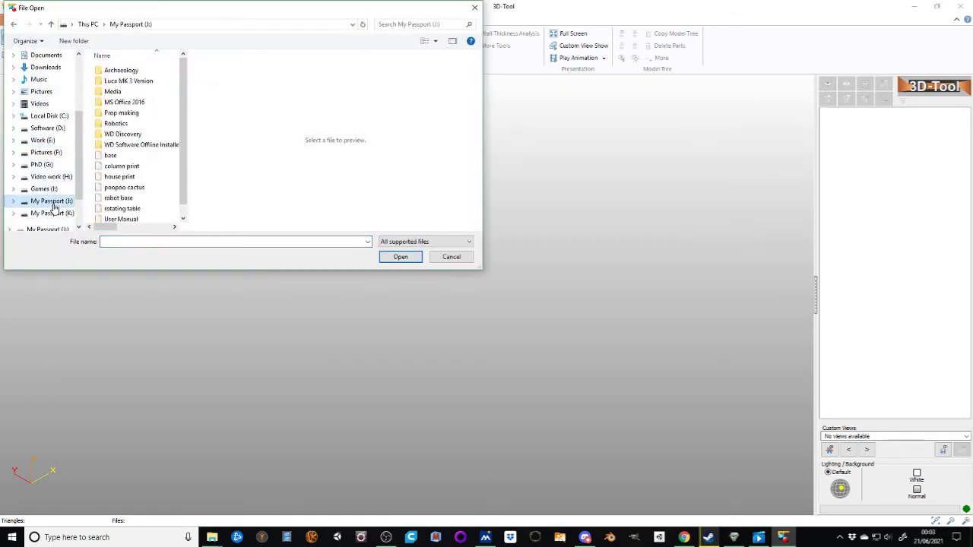
click(52, 213)
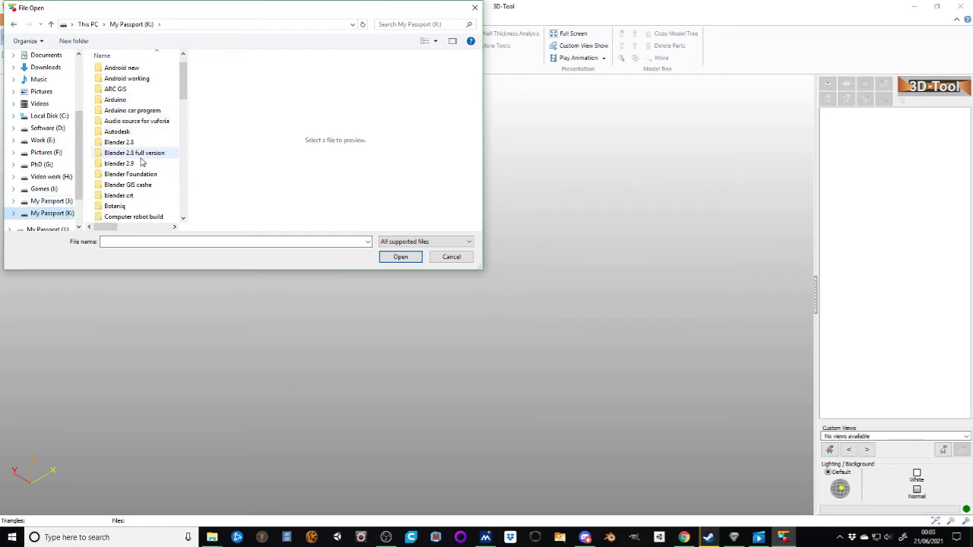
scroll(137, 152, down, 2)
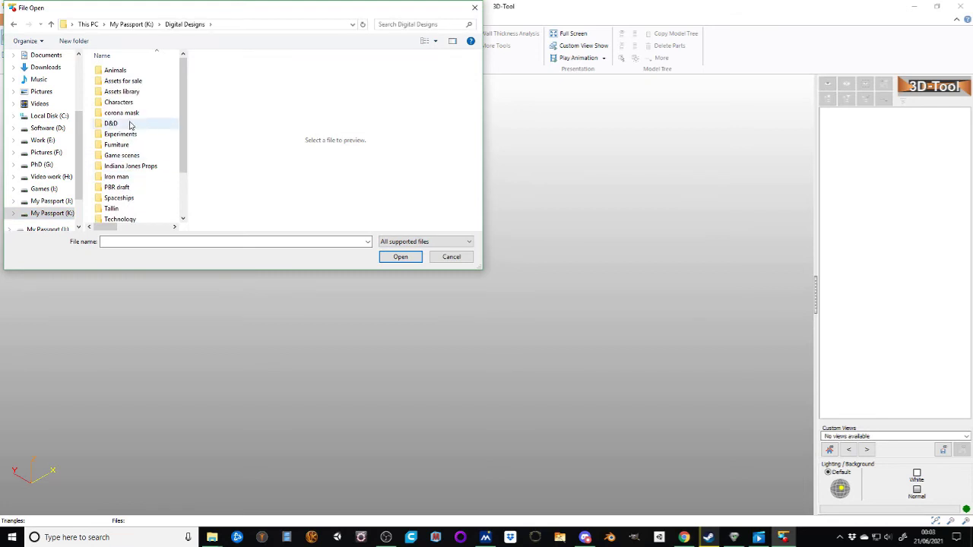
Open the Rhino Tank 1 joined model from D&D > Warhammer 40k > Chaos > Rhino tank.
double_click(129, 125)
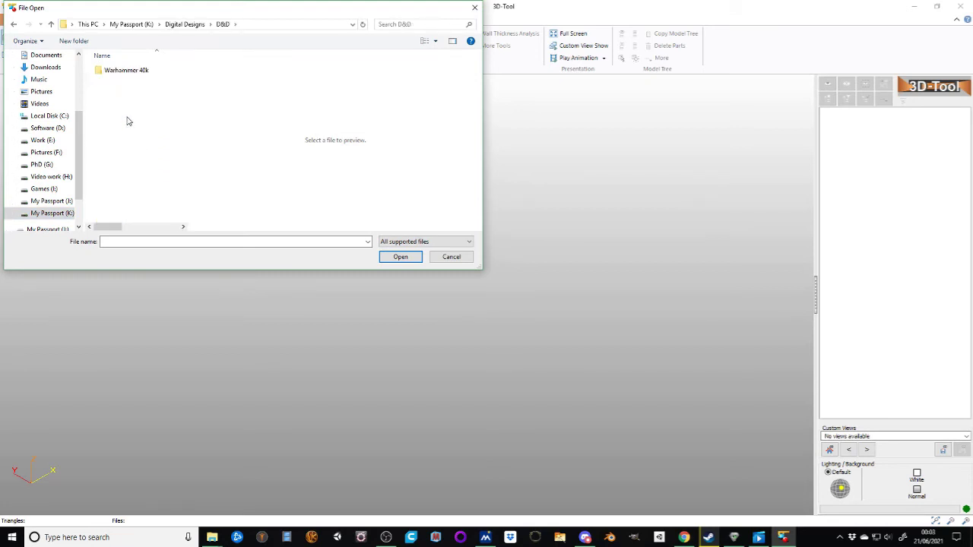
double_click(119, 72)
double_click(118, 71)
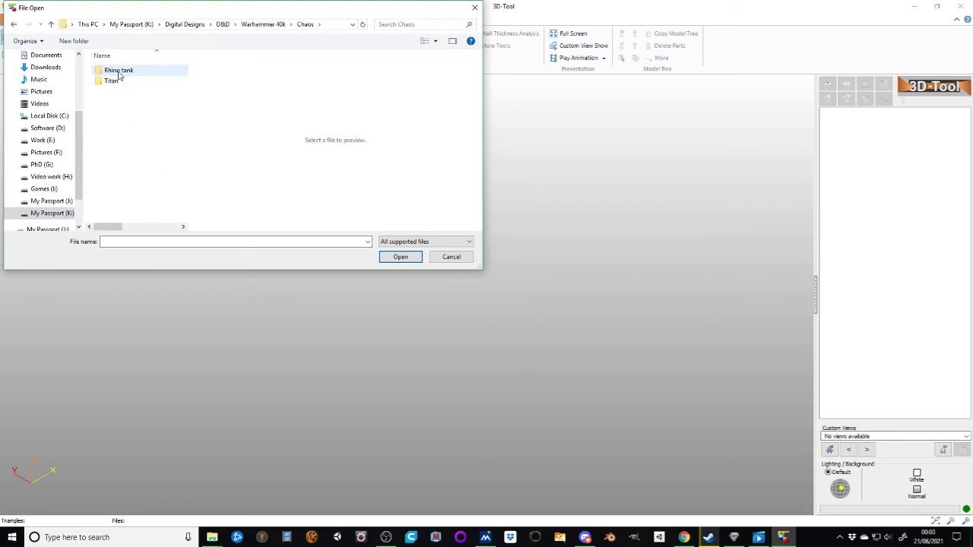
double_click(119, 72)
scroll(141, 174, down, 5)
click(131, 100)
click(400, 256)
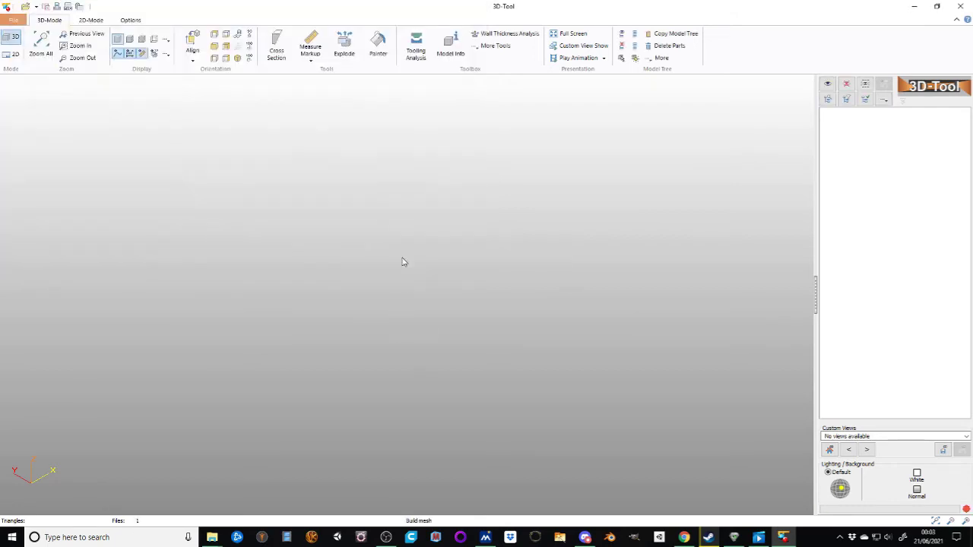
Rotate, pan and zoom the Rhino tank model to inspect it from the side.
drag(536, 338, 334, 278)
drag(481, 192, 563, 339)
scroll(564, 339, down, 3)
right_drag(554, 323, 549, 319)
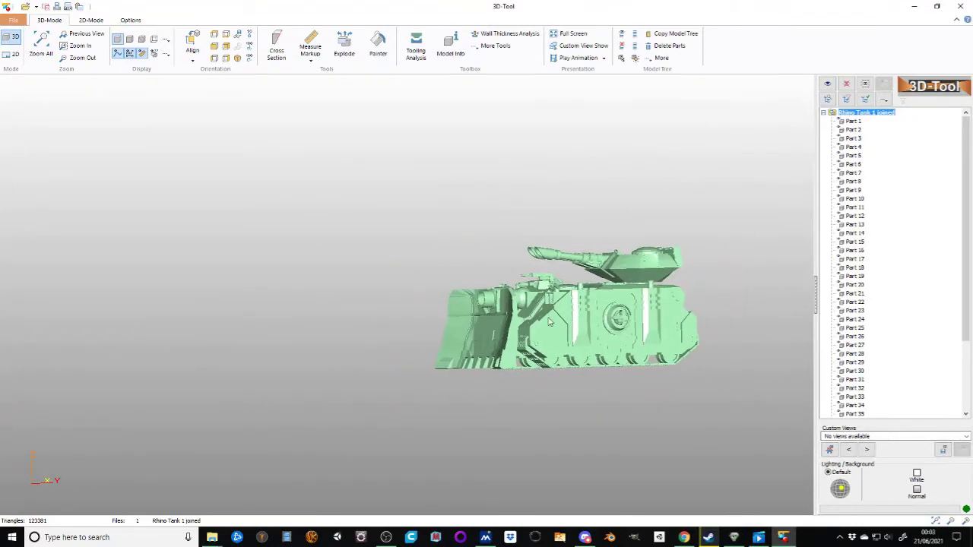
right_drag(618, 308, 453, 310)
scroll(453, 310, up, 5)
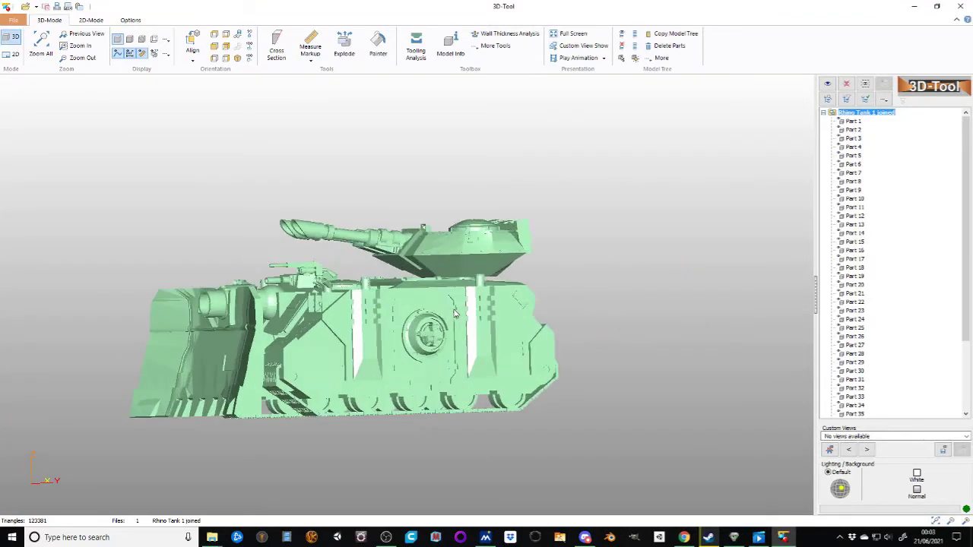
Highlight individual Rhino tank parts, such as Part 5, Part 6 and Part 10, from the model's part list.
middle_drag(445, 314, 536, 309)
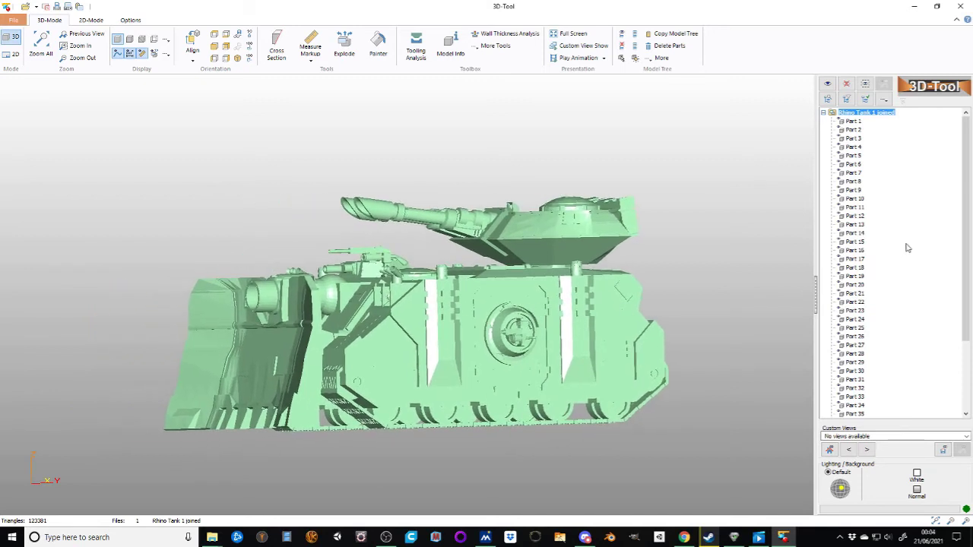
click(853, 122)
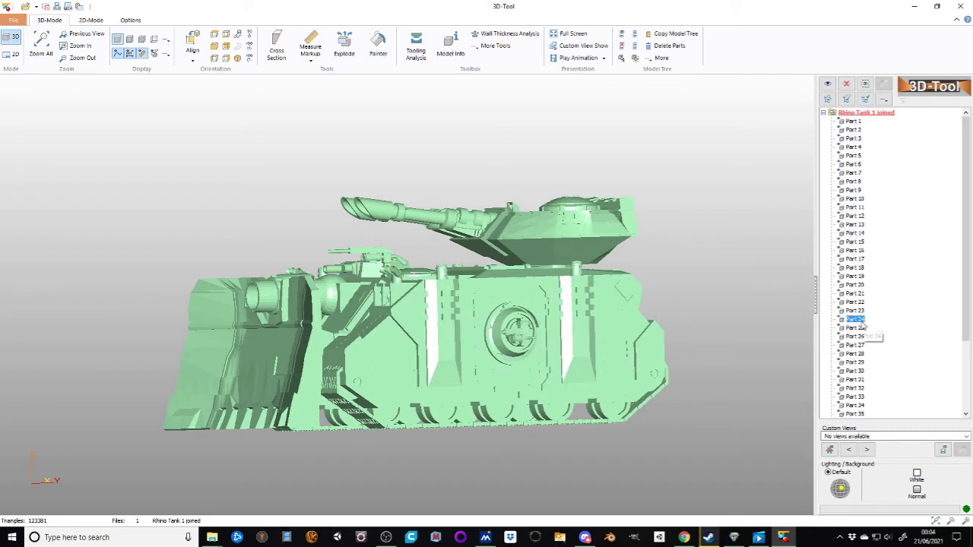
right_drag(382, 351, 425, 405)
drag(425, 404, 324, 329)
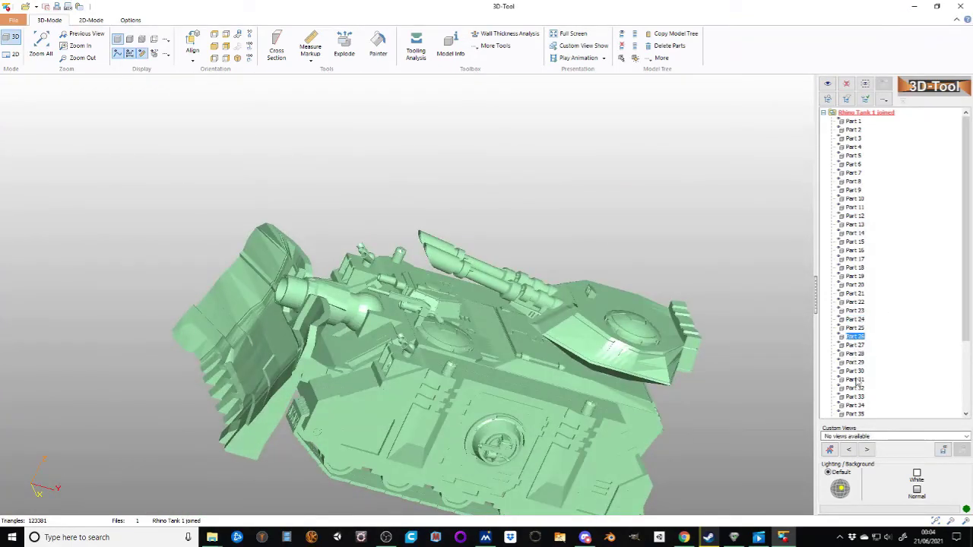
click(853, 157)
click(853, 165)
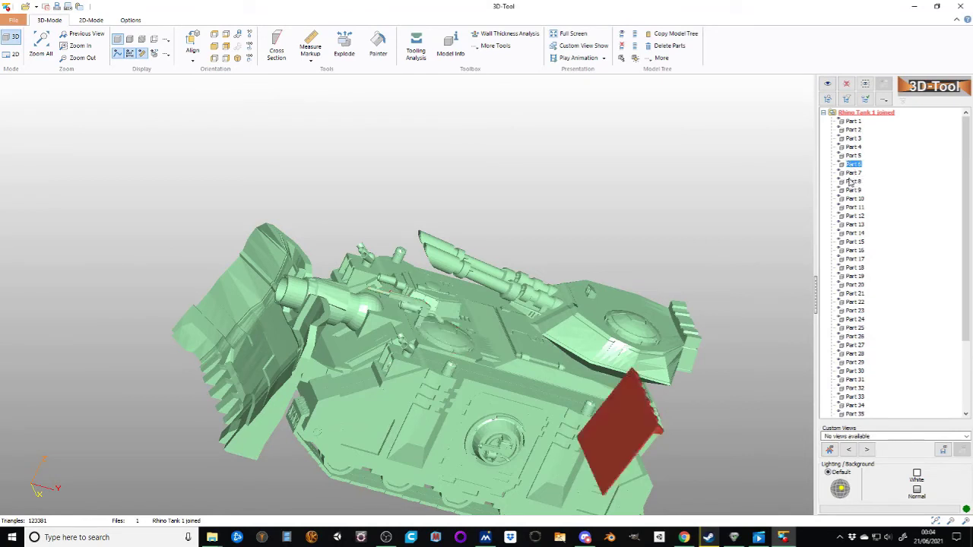
click(852, 200)
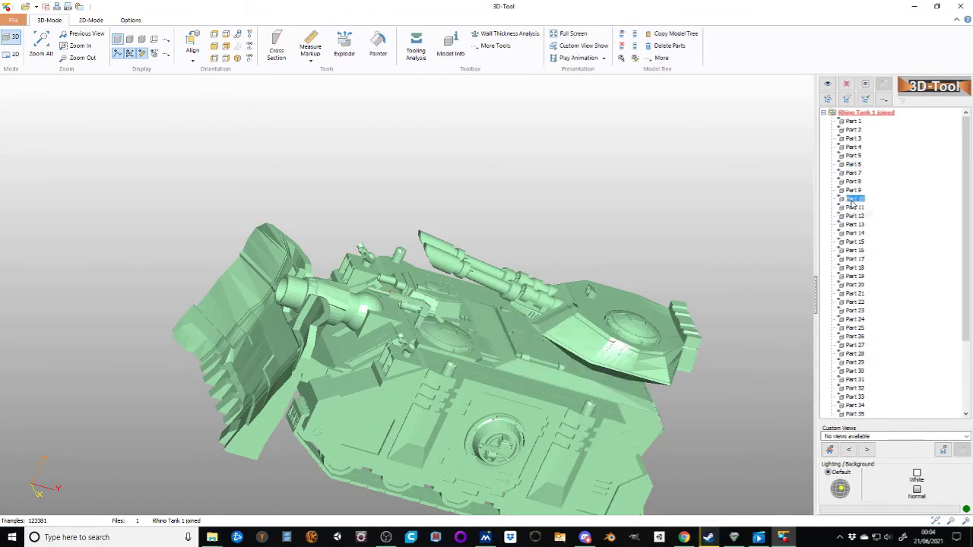
key(Delete)
Measure the distance along the Rhino tank's side from behind the front plow to the upper rear end.
drag(539, 358, 491, 343)
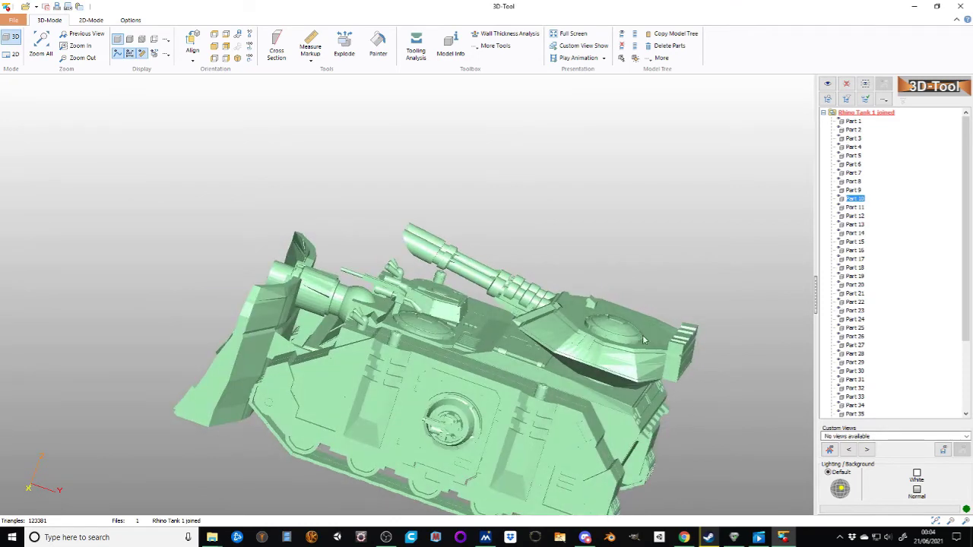
scroll(643, 340, up, 1)
scroll(643, 340, down, 2)
click(311, 48)
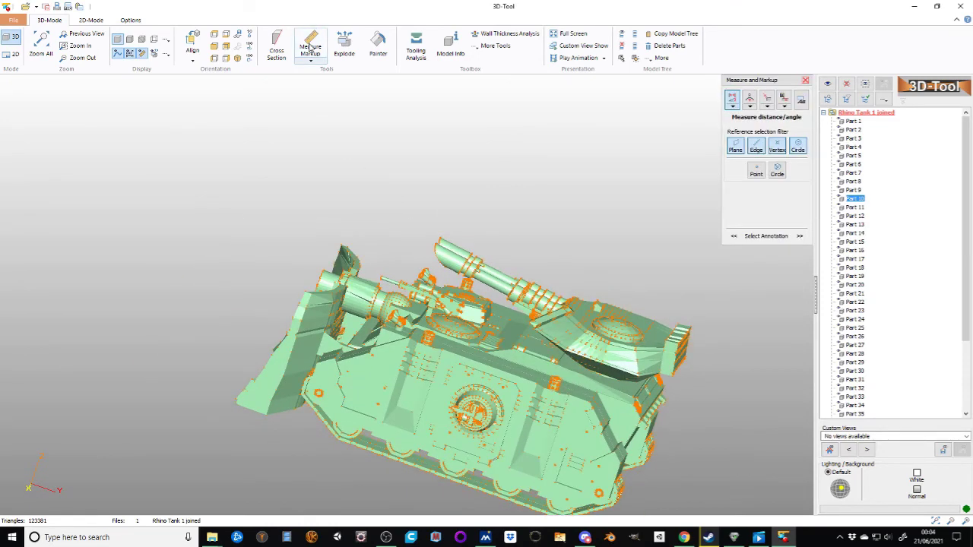
click(334, 308)
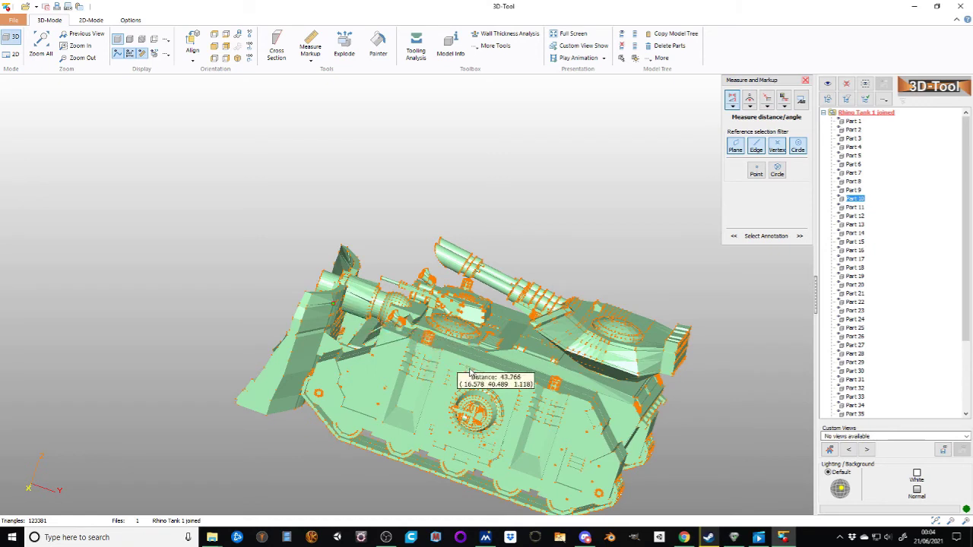
click(637, 416)
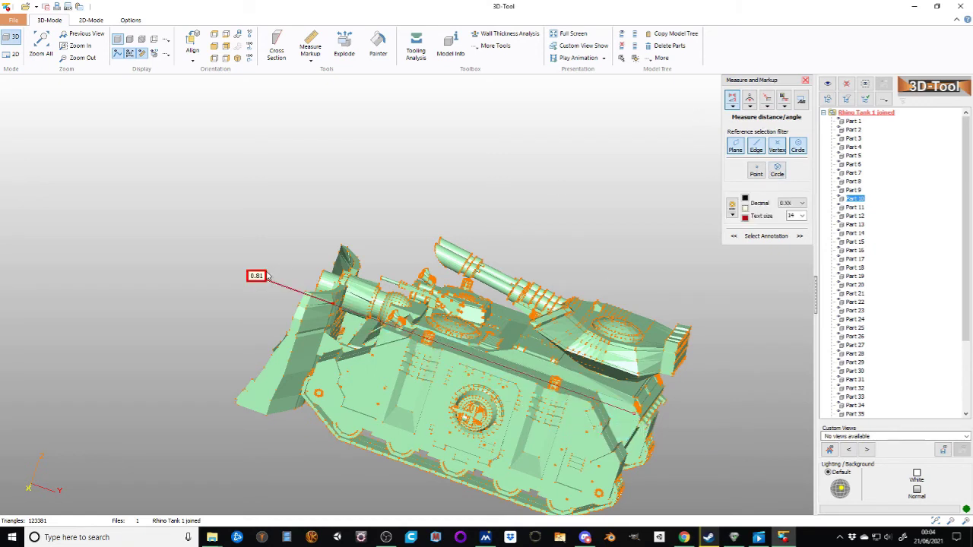
Examine the Rhino tank in standard orientations, including the front, rear and isometric views.
click(216, 48)
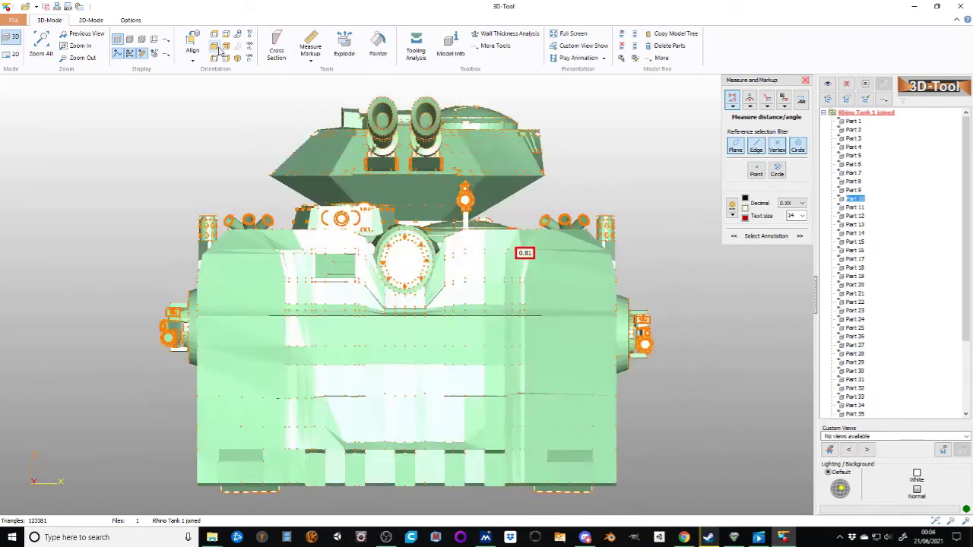
click(226, 46)
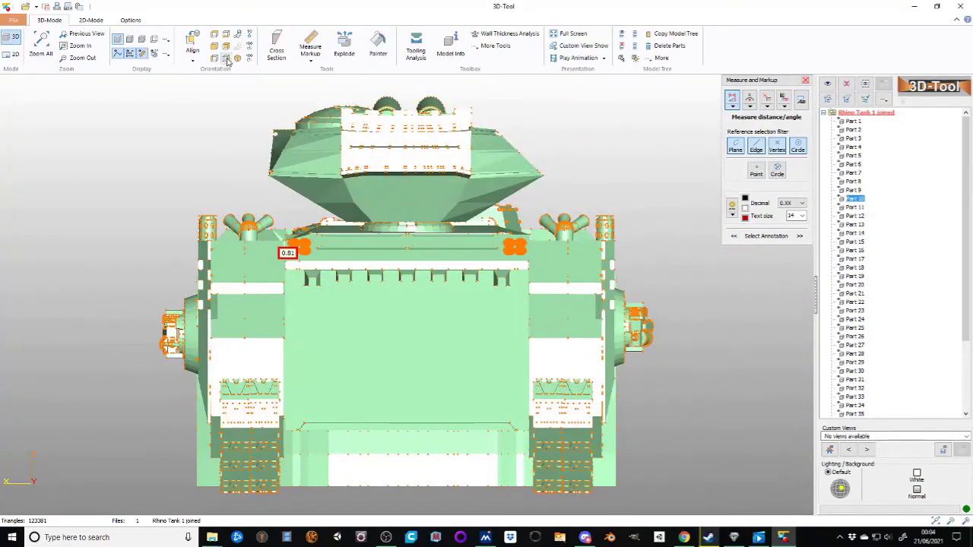
click(227, 60)
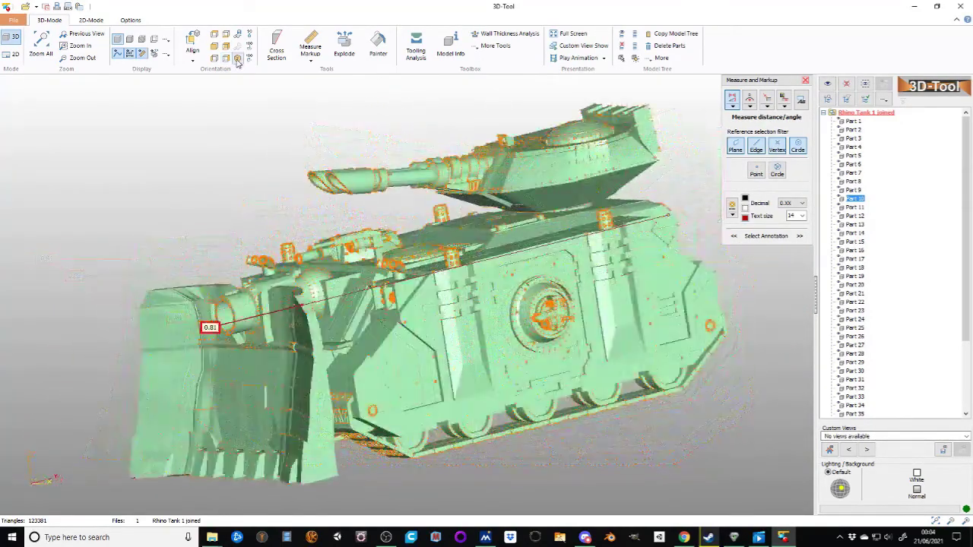
click(238, 61)
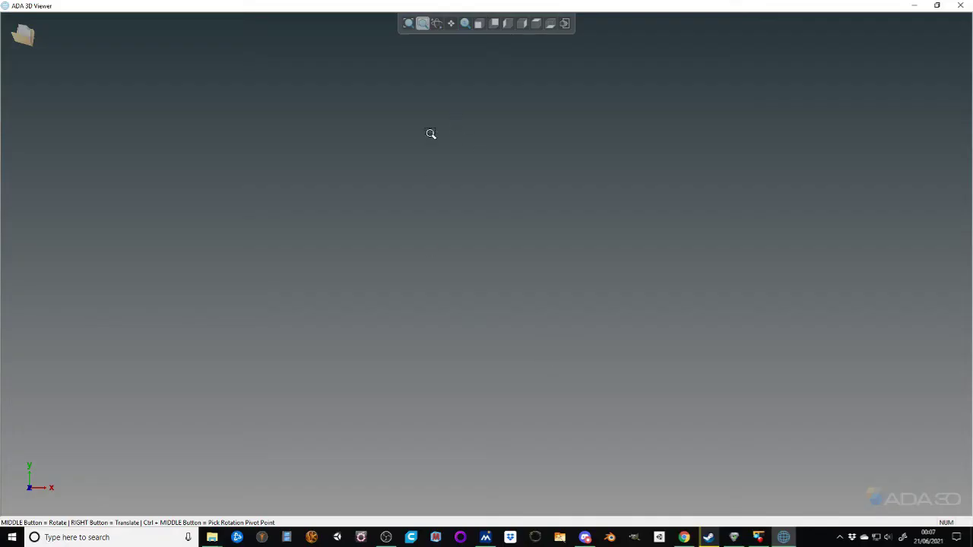
Switch to ADA 3D Viewer, start opening a file and browse to the Digital Designs folder on My Passport (K:).
click(23, 36)
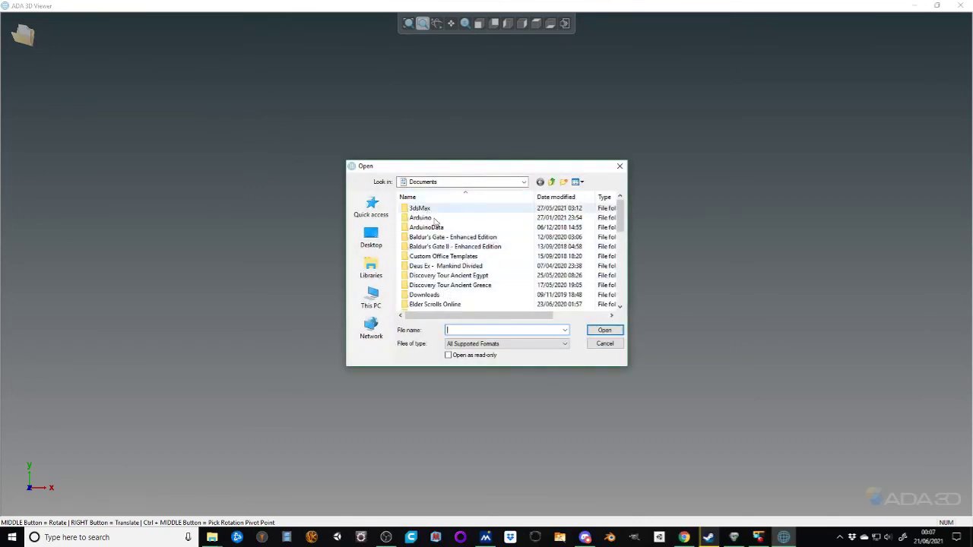
click(434, 182)
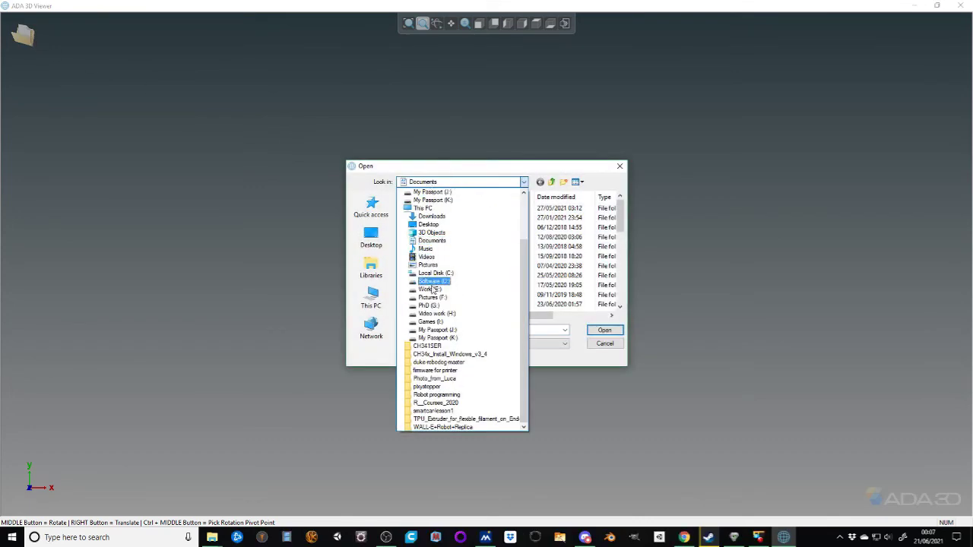
click(450, 339)
scroll(445, 258, down, 3)
scroll(441, 268, up, 3)
scroll(448, 262, down, 4)
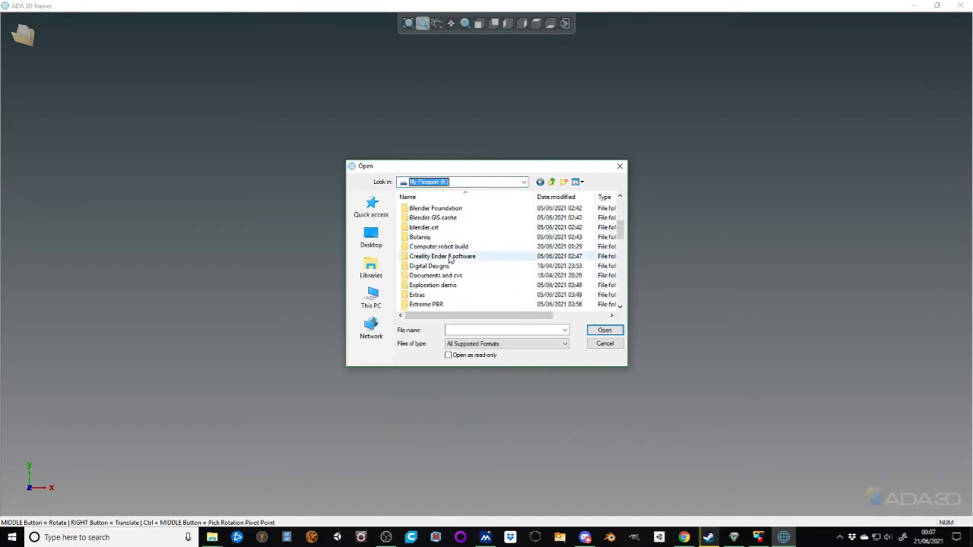
double_click(444, 266)
Open the helmet model from a subfolder of the Iron man folder.
scroll(444, 247, down, 2)
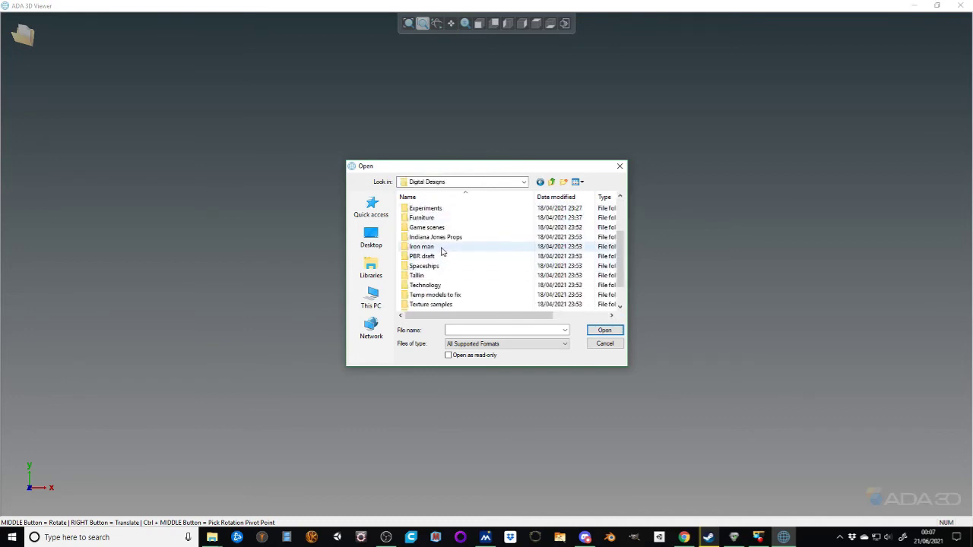
double_click(442, 249)
double_click(435, 209)
click(429, 219)
click(604, 331)
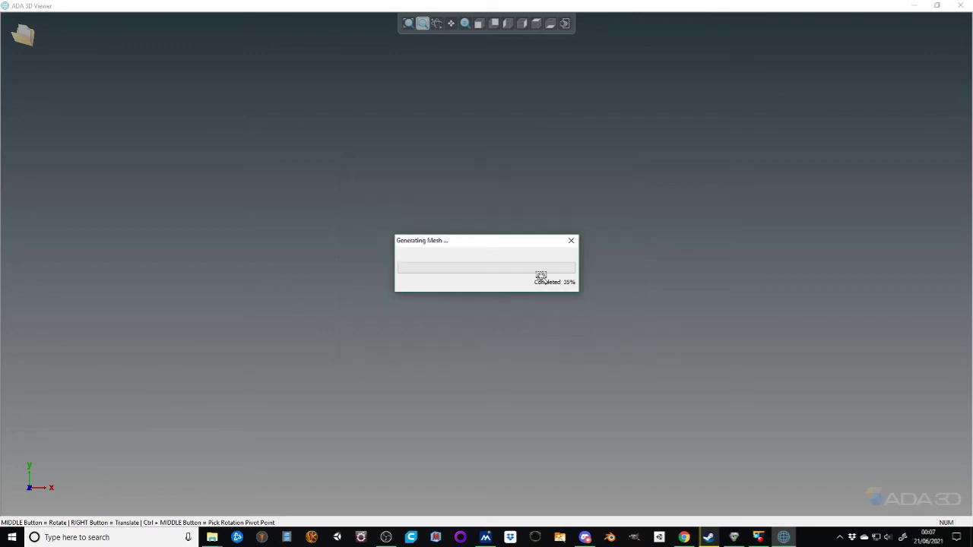
Zoom and pan to the Iron Man helmet, and examine it in the Left View.
drag(586, 286, 549, 233)
drag(203, 202, 337, 236)
scroll(370, 245, down, 5)
scroll(374, 252, down, 7)
scroll(404, 259, up, 6)
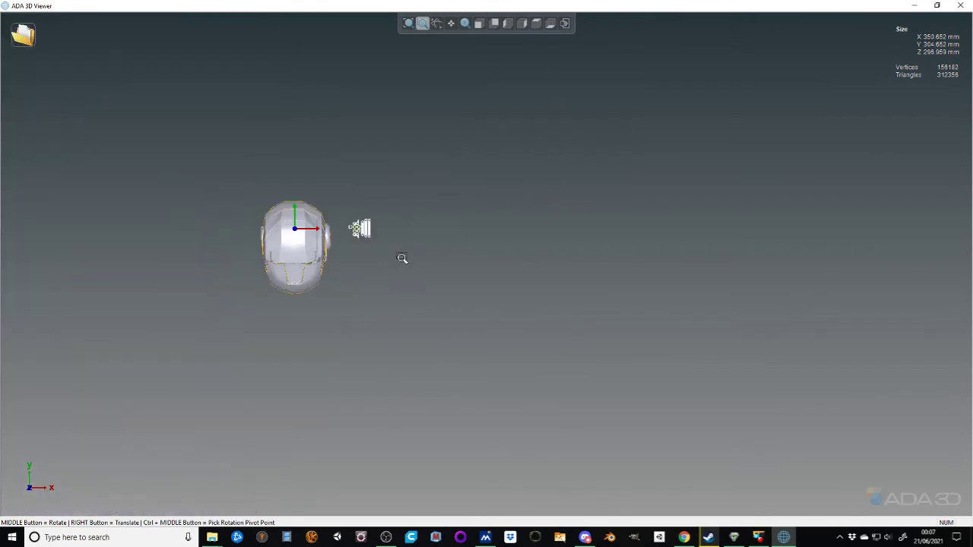
mouse_move(236, 193)
right_down()
mouse_move(680, 250)
mouse_move(577, 228)
mouse_move(643, 236)
mouse_move(591, 225)
right_up()
click(508, 23)
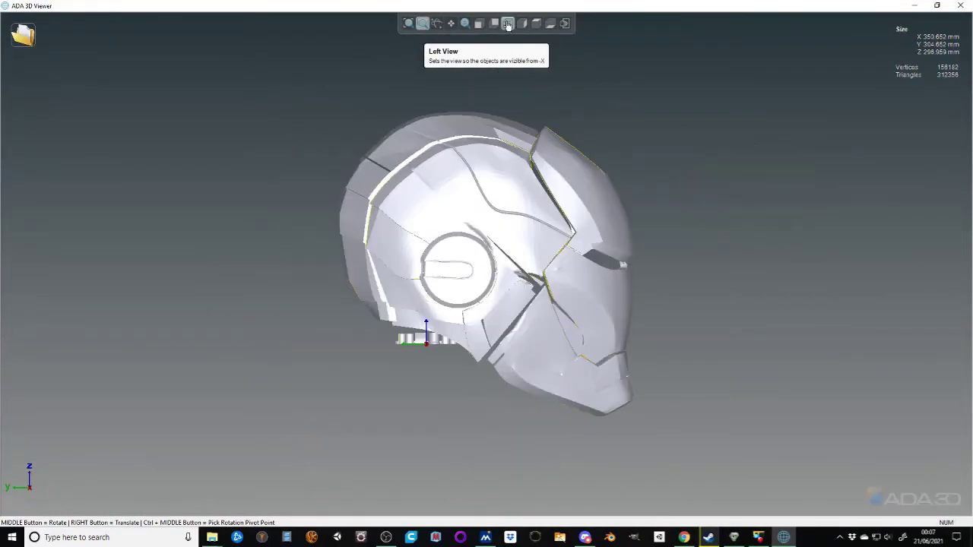
mouse_move(521, 204)
right_down()
mouse_move(485, 203)
mouse_move(561, 206)
mouse_move(502, 204)
right_up()
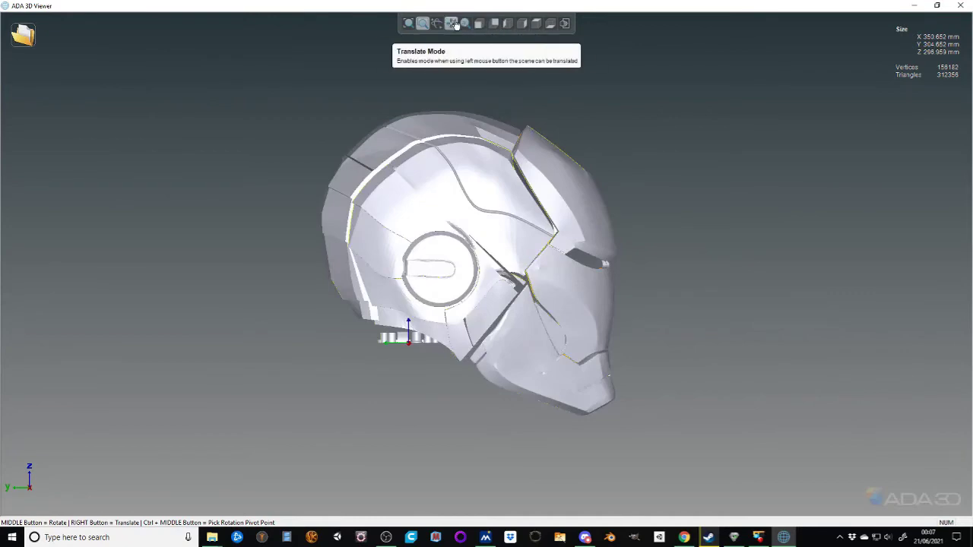
Shift the helmet in Translate Mode, and rotate it to inspect the opposite side and the face.
click(451, 24)
mouse_move(582, 244)
mouse_down()
mouse_move(571, 241)
mouse_move(585, 246)
mouse_move(580, 206)
mouse_up()
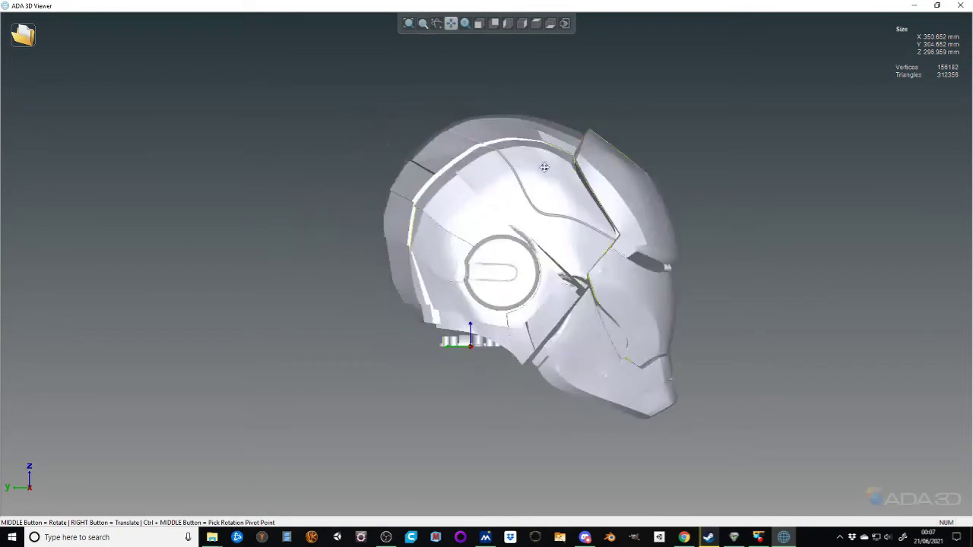
click(437, 24)
mouse_move(567, 268)
mouse_down()
mouse_move(185, 260)
mouse_move(625, 254)
mouse_move(392, 261)
mouse_up()
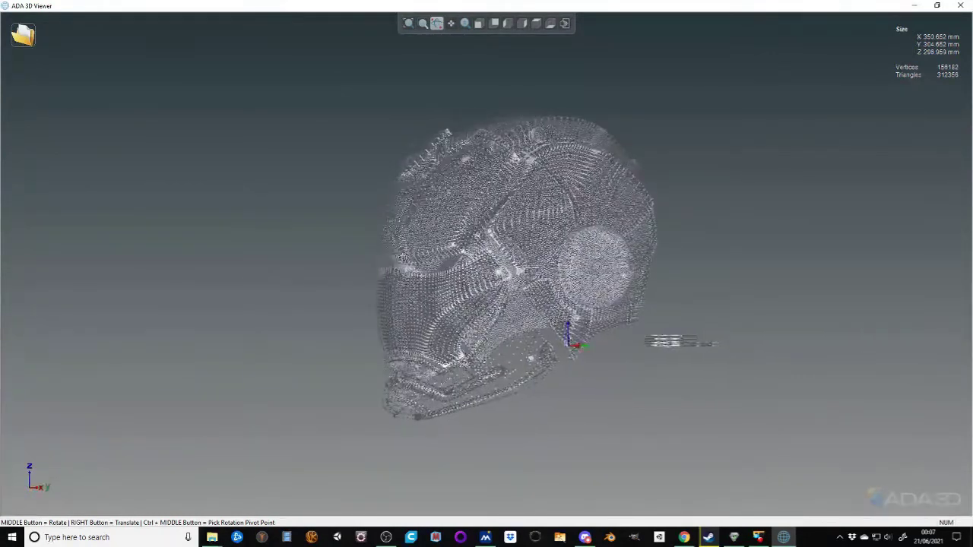
drag(525, 282, 357, 268)
mouse_move(731, 268)
mouse_down()
mouse_move(623, 271)
mouse_move(667, 278)
mouse_move(394, 267)
mouse_up()
mouse_move(394, 267)
middle_down()
mouse_move(245, 269)
mouse_move(493, 296)
mouse_move(474, 152)
mouse_move(482, 521)
mouse_move(476, 96)
mouse_move(482, 296)
mouse_move(531, 243)
middle_up()
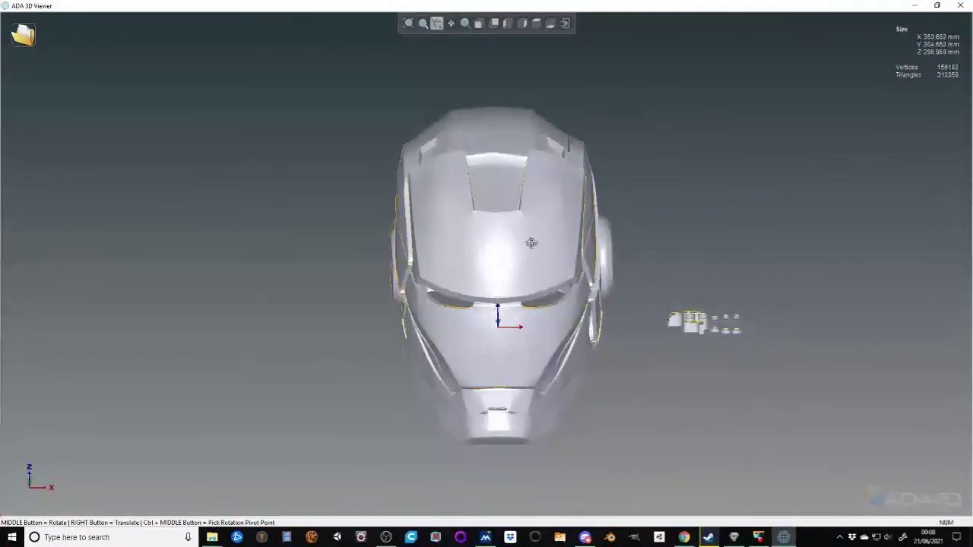
Show the helmet in successive standard views, including bottom, top, right and front.
click(551, 25)
click(536, 24)
click(524, 25)
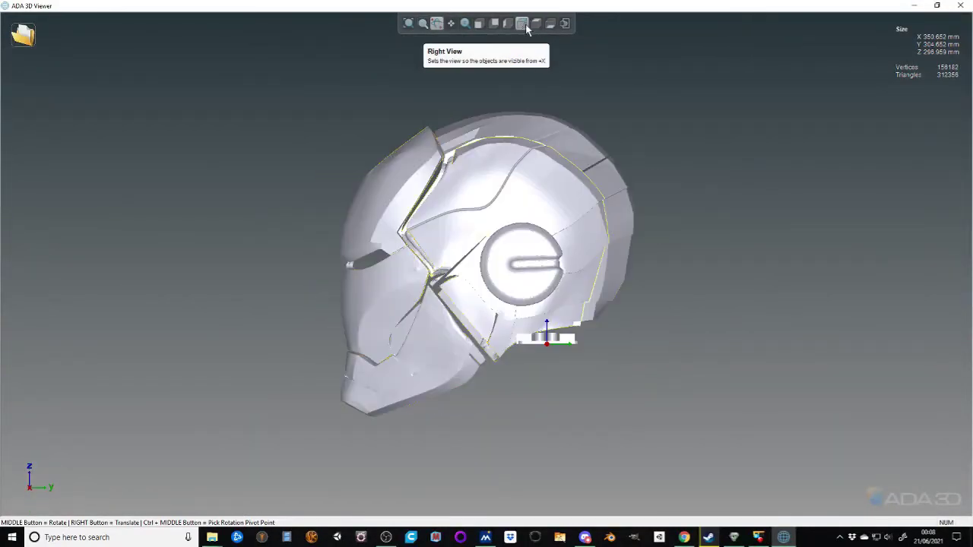
click(487, 23)
click(479, 24)
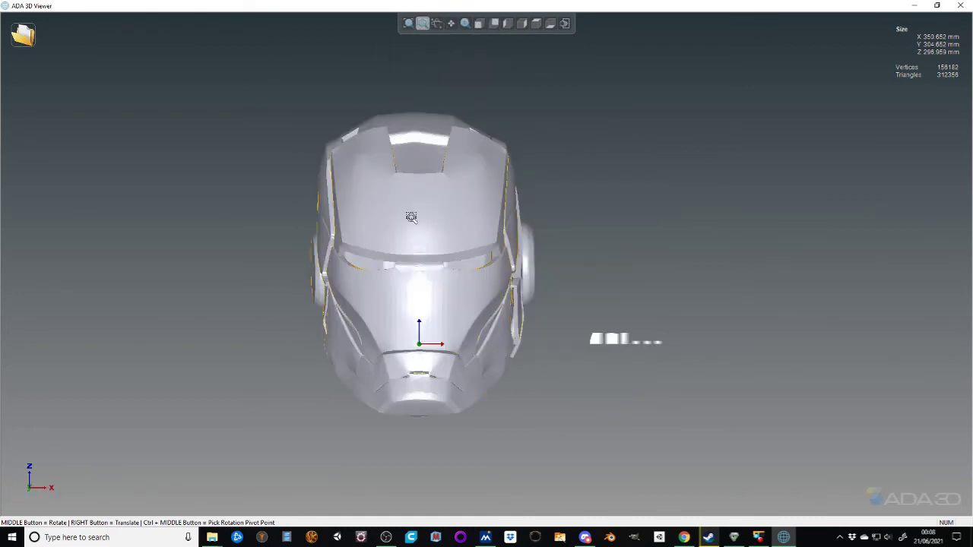
Zoom in on the helmet's face with a zoom window around it, and rotate the enlarged model.
drag(375, 126, 624, 447)
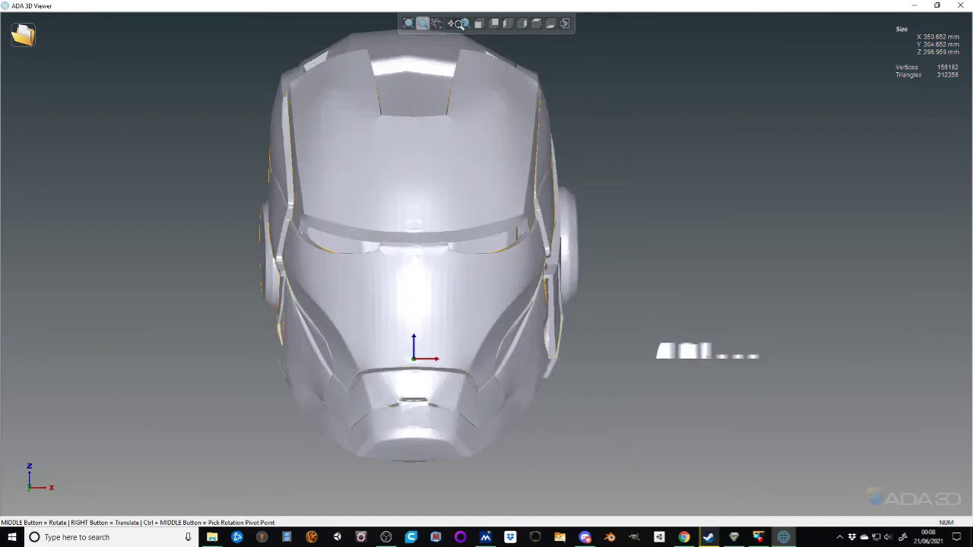
click(438, 26)
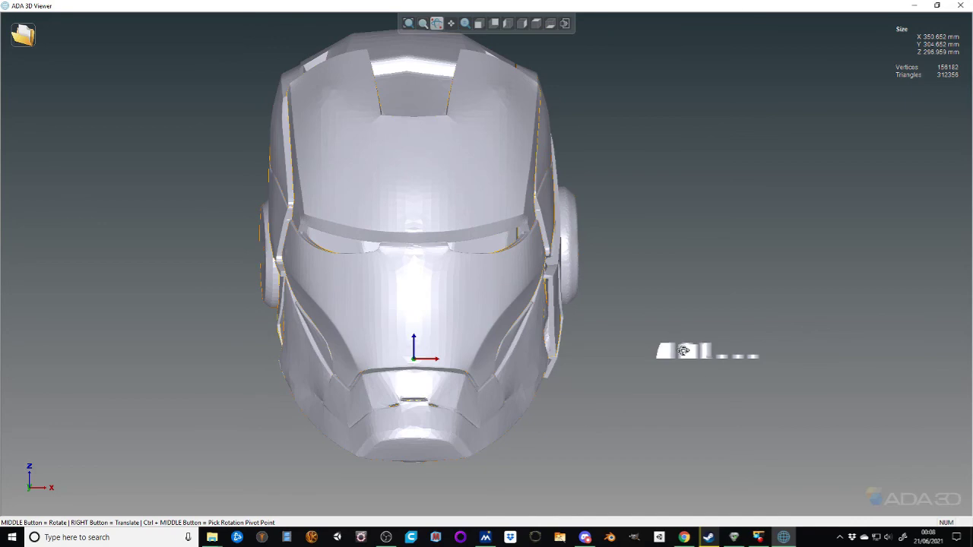
drag(366, 220, 187, 265)
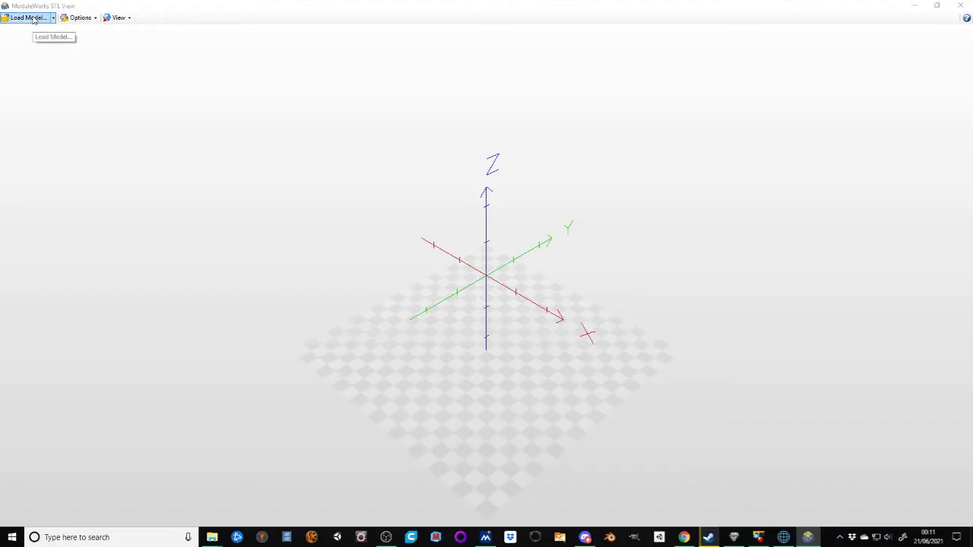
Start loading a model and browse to the Furniture folder inside Digital Designs on the My Passport (K:) drive.
click(27, 17)
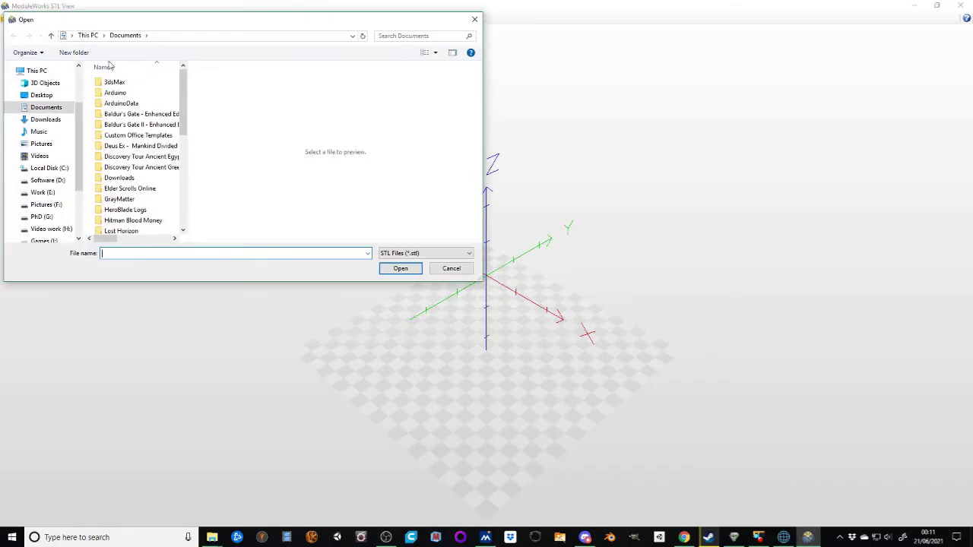
scroll(45, 152, down, 1)
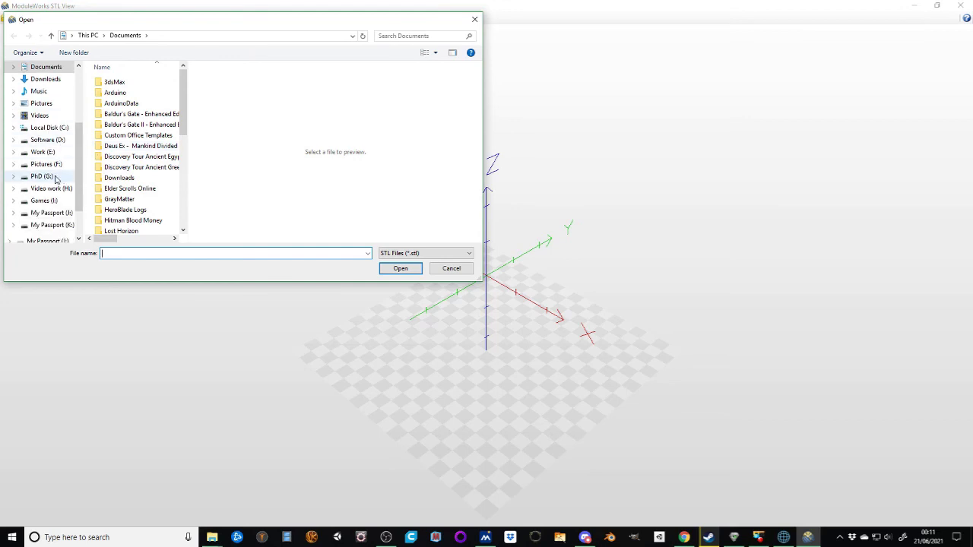
click(48, 225)
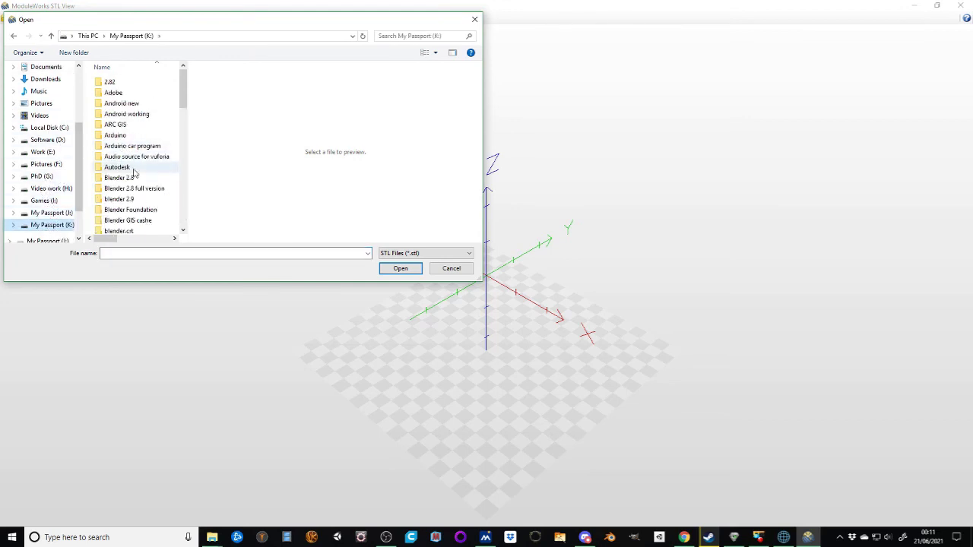
scroll(134, 170, down, 3)
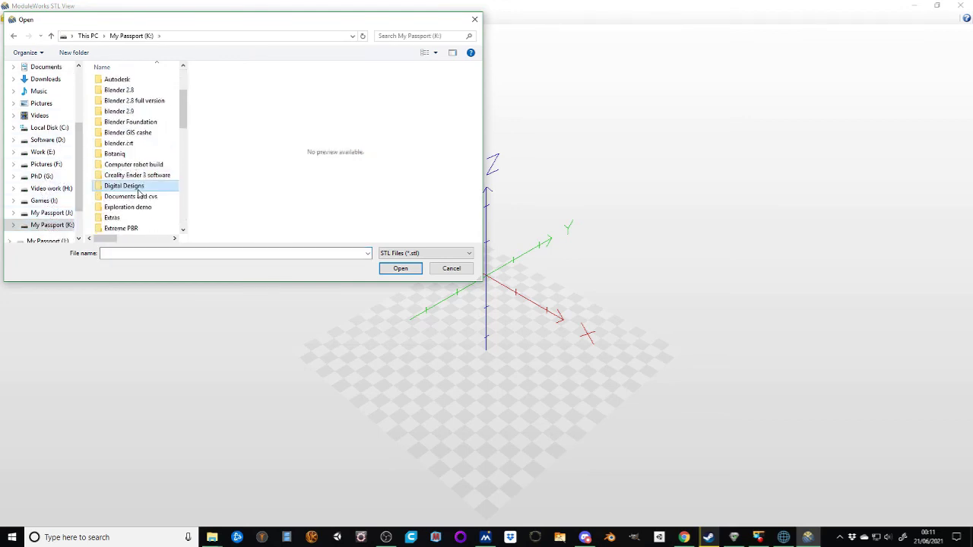
double_click(137, 185)
double_click(134, 158)
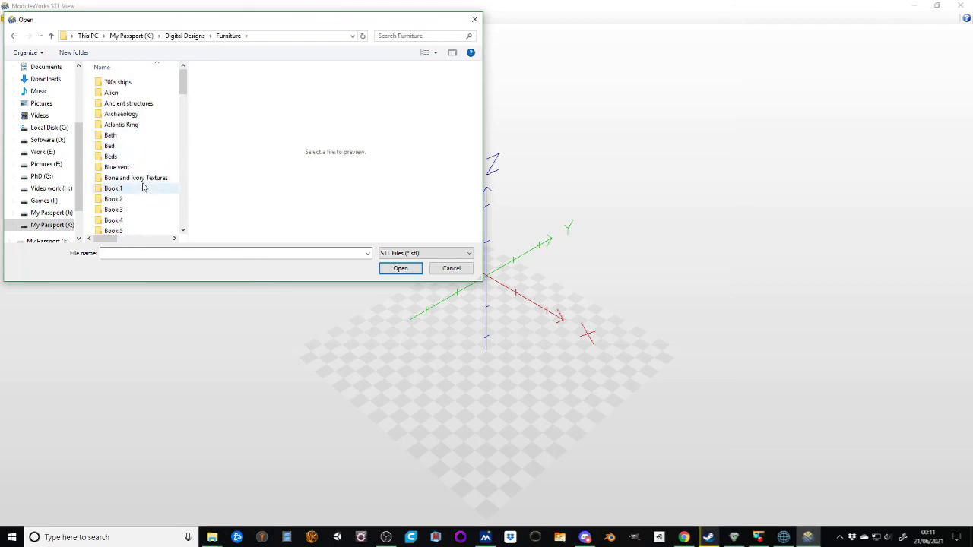
scroll(134, 183, down, 6)
scroll(134, 190, up, 6)
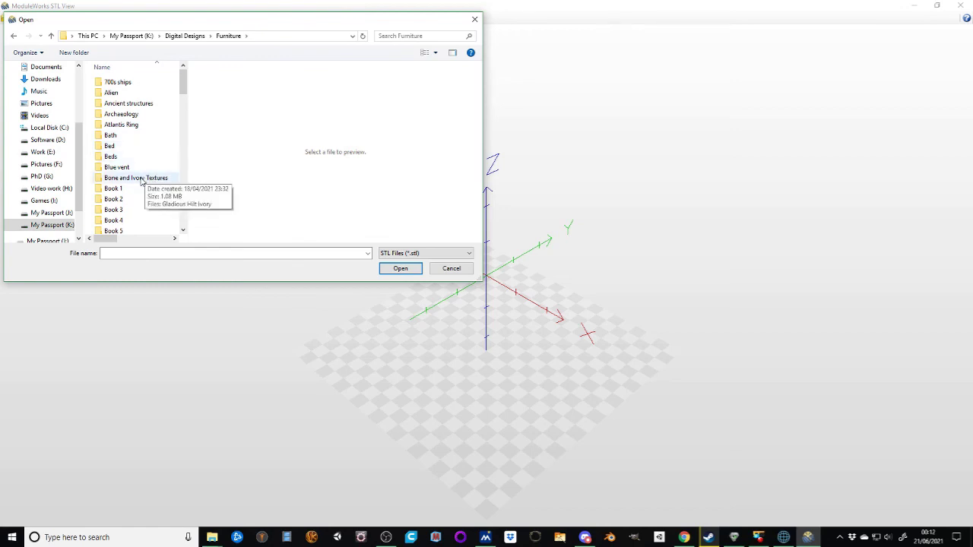
double_click(140, 114)
double_click(124, 83)
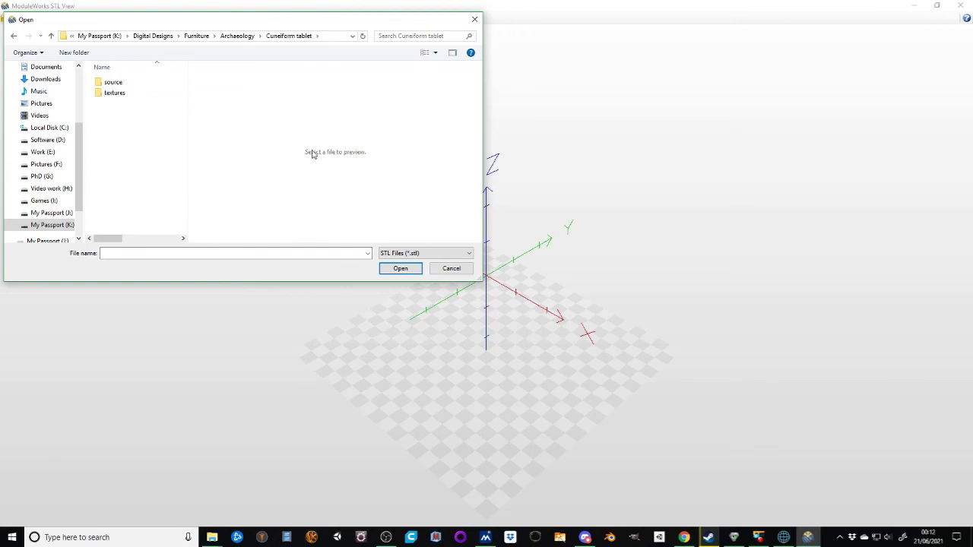
double_click(114, 82)
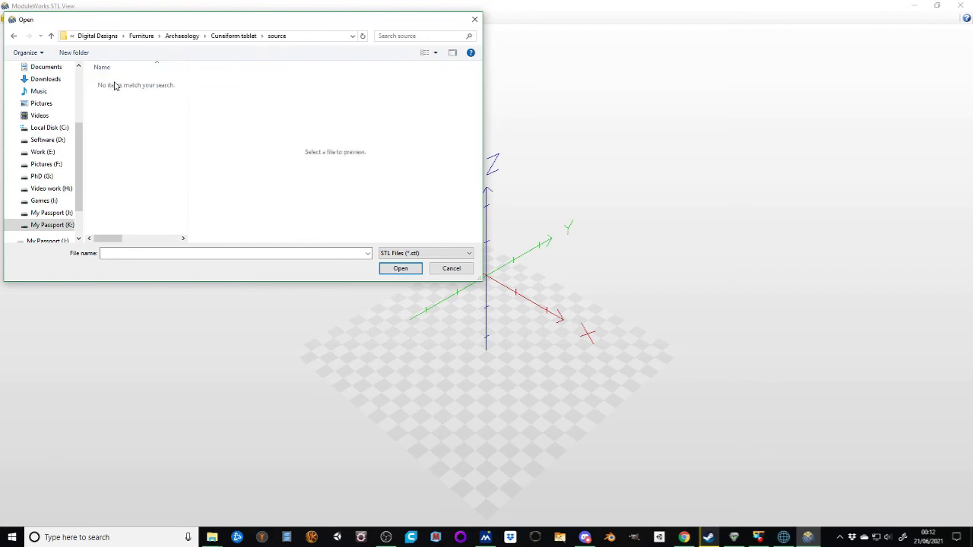
click(13, 41)
click(14, 39)
click(401, 269)
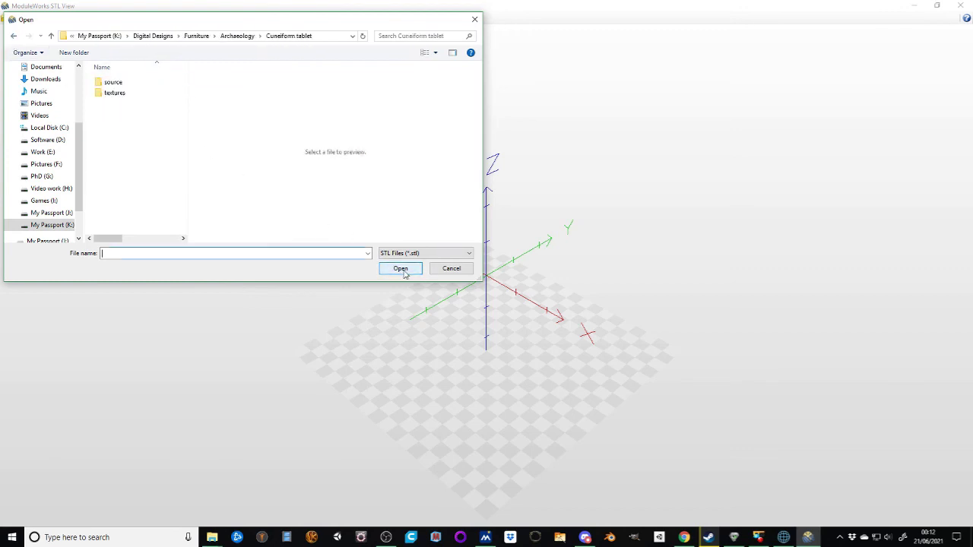
double_click(124, 93)
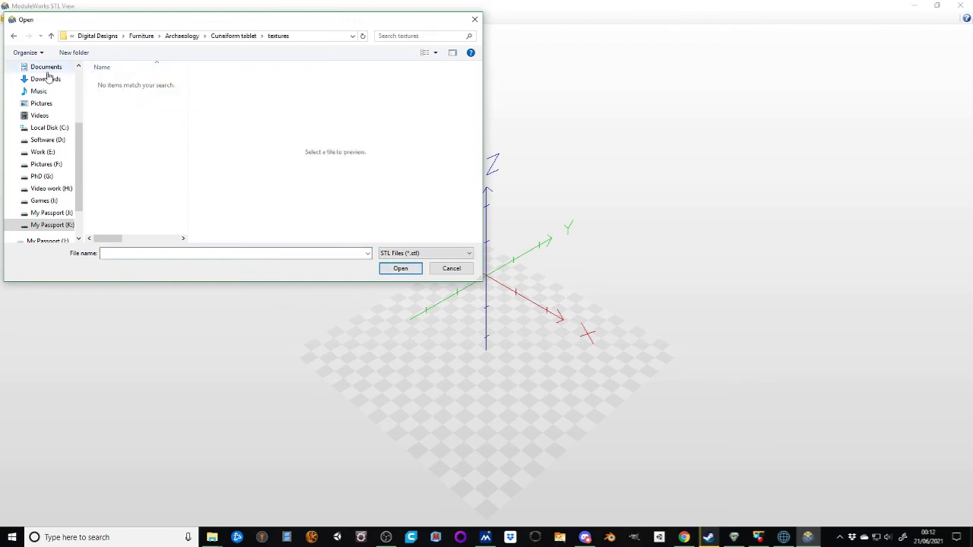
click(15, 38)
click(14, 37)
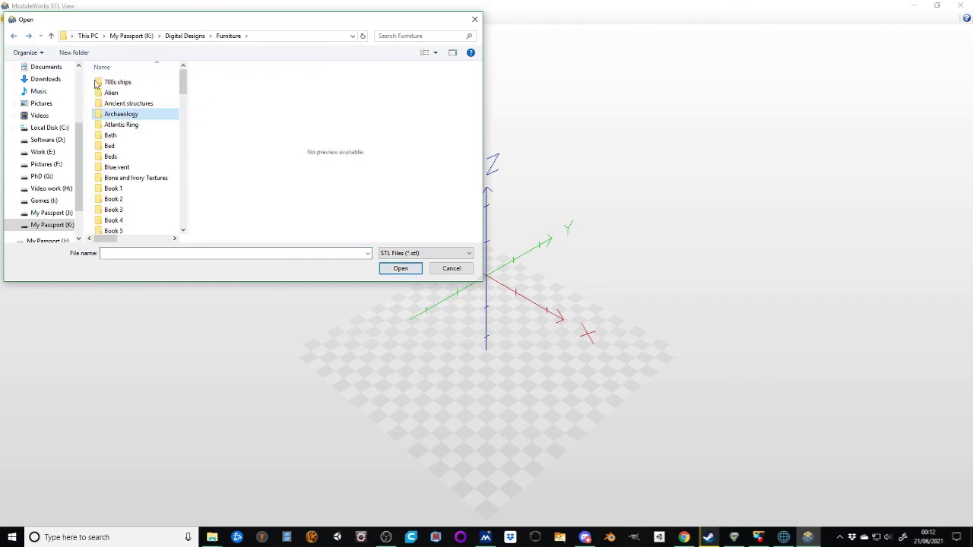
Load the Temple of Bel STL model from the Temple of Bel folder under Ancient structures.
double_click(127, 104)
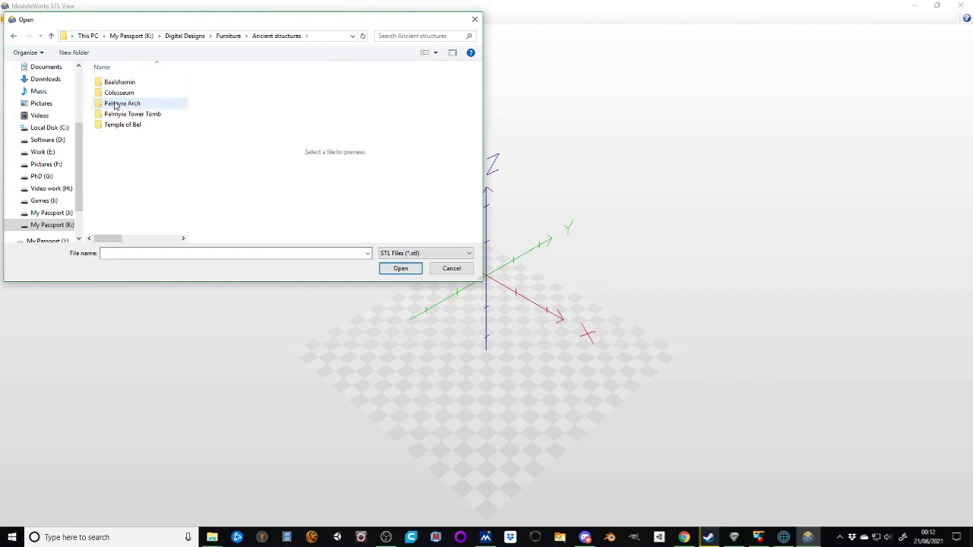
double_click(126, 126)
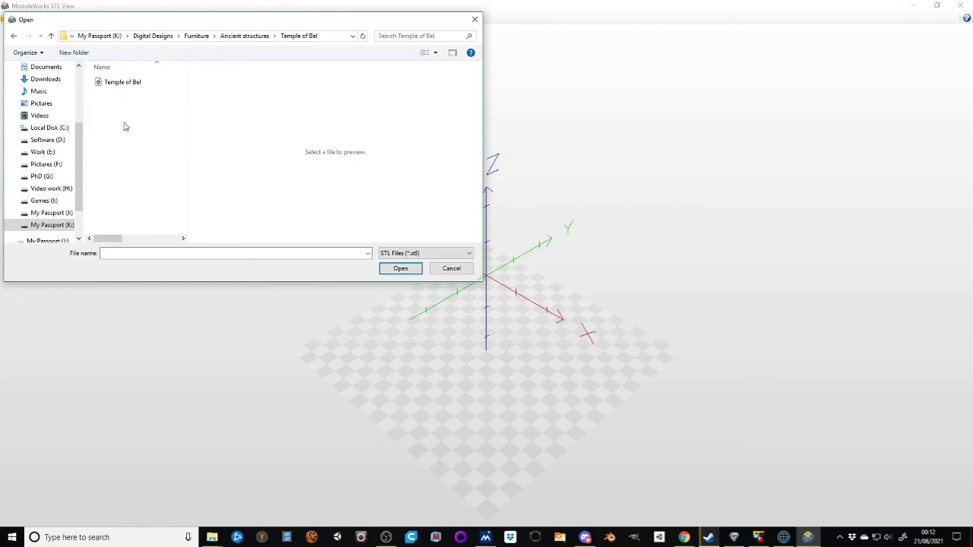
click(118, 84)
click(401, 269)
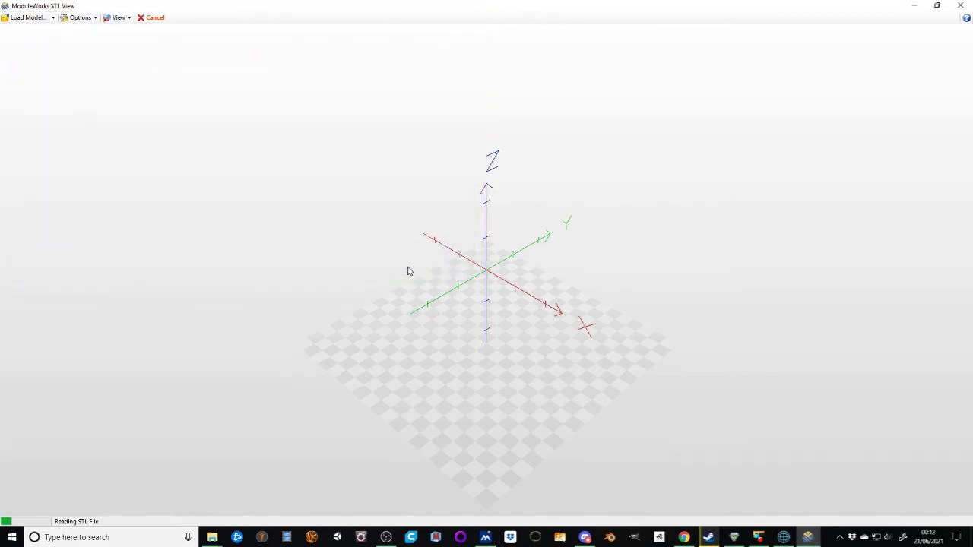
Rotate and zoom in on the temple to inspect its walls and columns from a low angle.
drag(483, 317, 385, 279)
scroll(500, 324, up, 5)
drag(342, 317, 465, 270)
drag(440, 288, 238, 340)
Show the temple in the Top view and in the Isometric view.
click(120, 17)
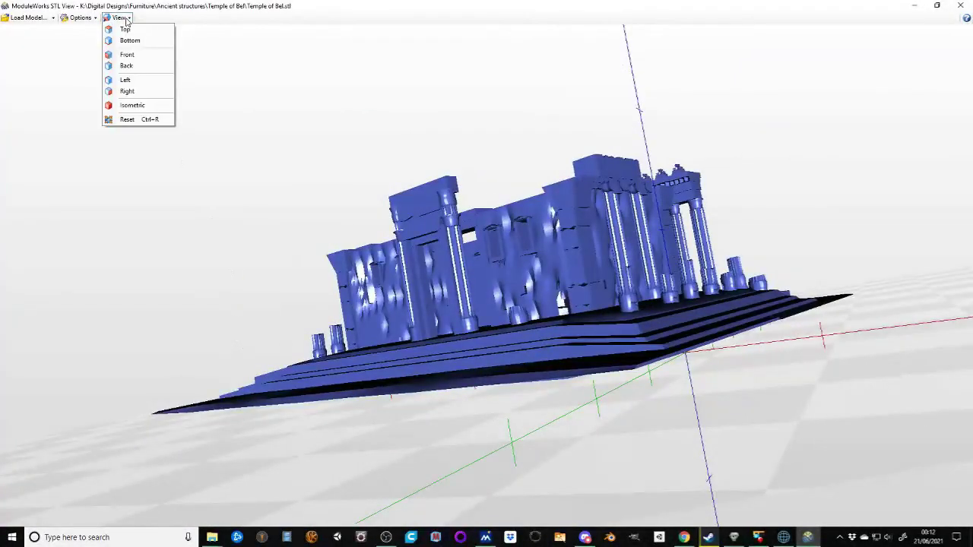
click(126, 31)
click(120, 18)
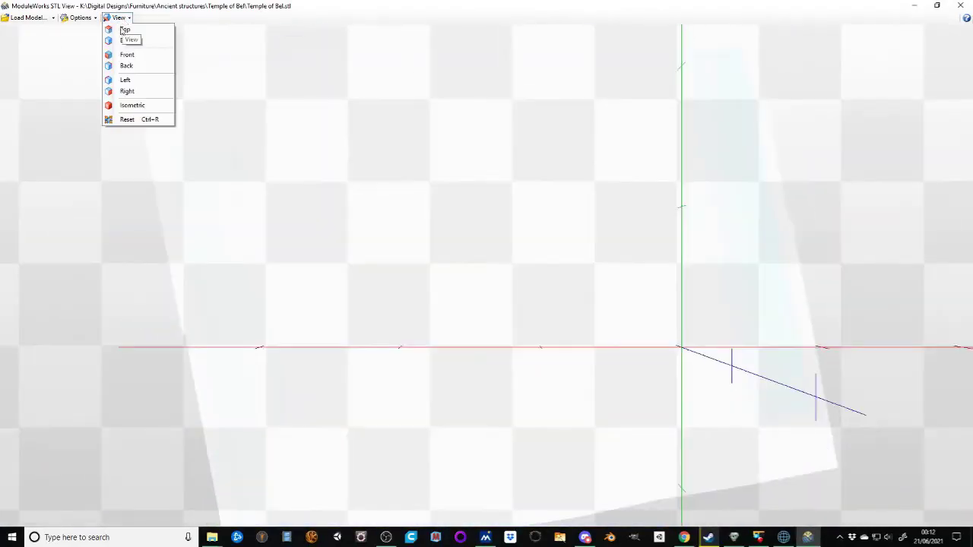
click(125, 30)
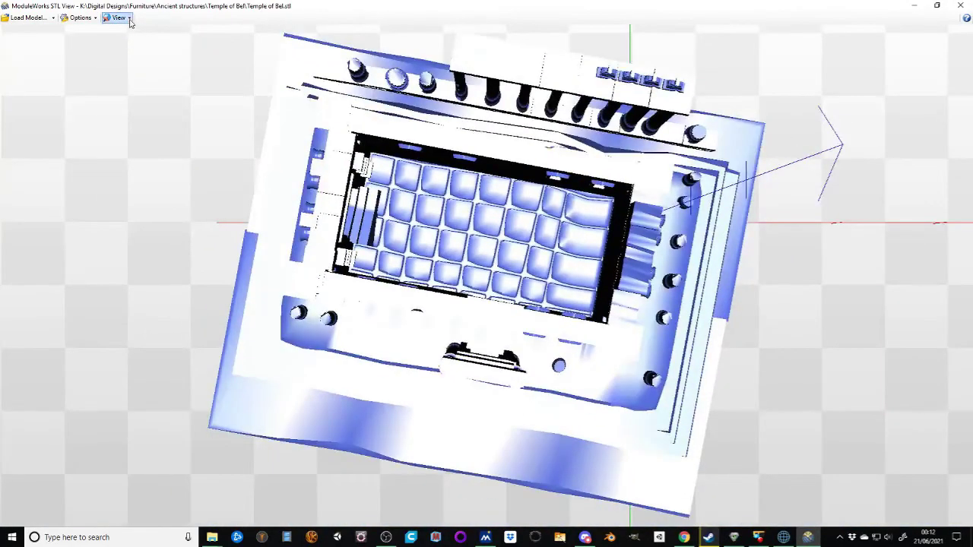
click(128, 19)
click(126, 105)
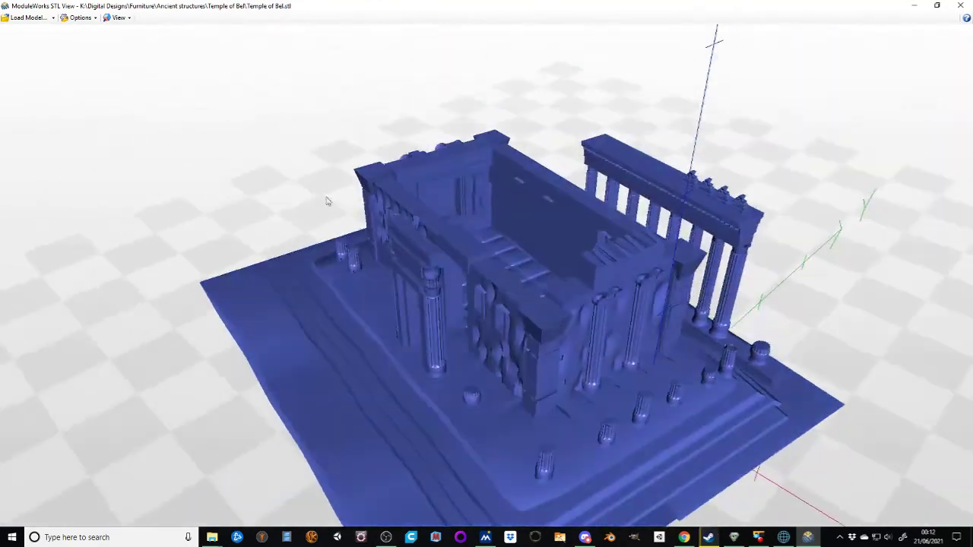
Adjust the isometric view until the whole temple and its stepped base are in frame.
right_drag(525, 319, 571, 340)
middle_drag(570, 335, 437, 246)
drag(437, 245, 359, 180)
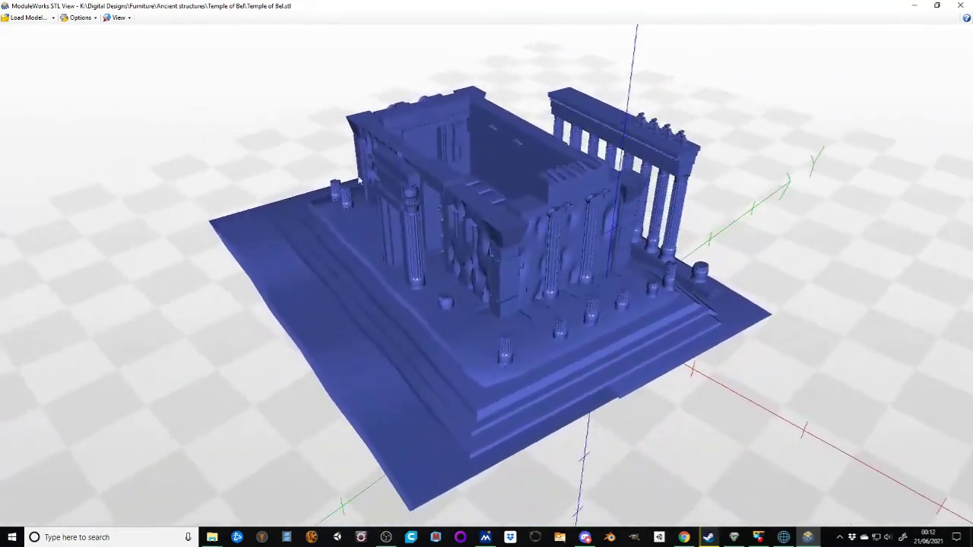
Display the temple in Wireframe polygon mode and in Points polygon mode.
click(89, 18)
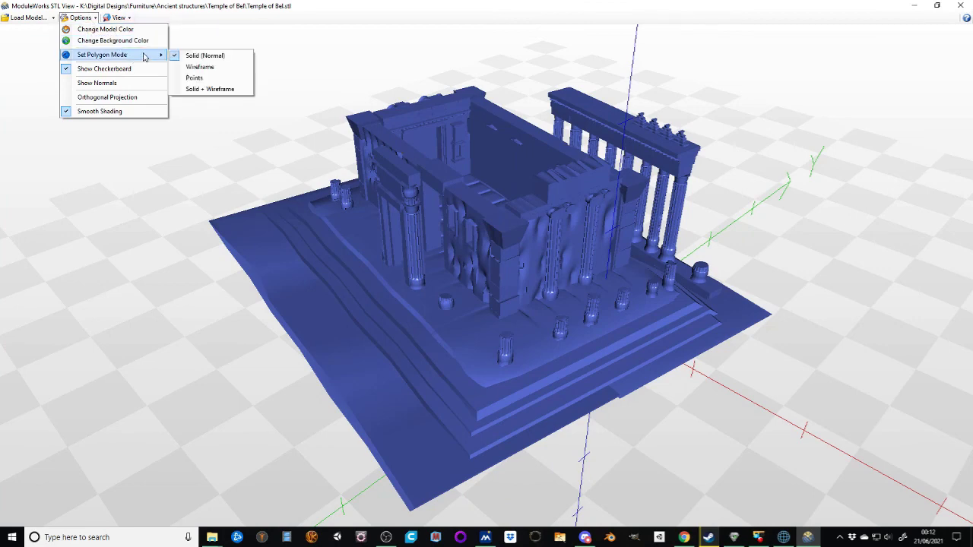
click(200, 67)
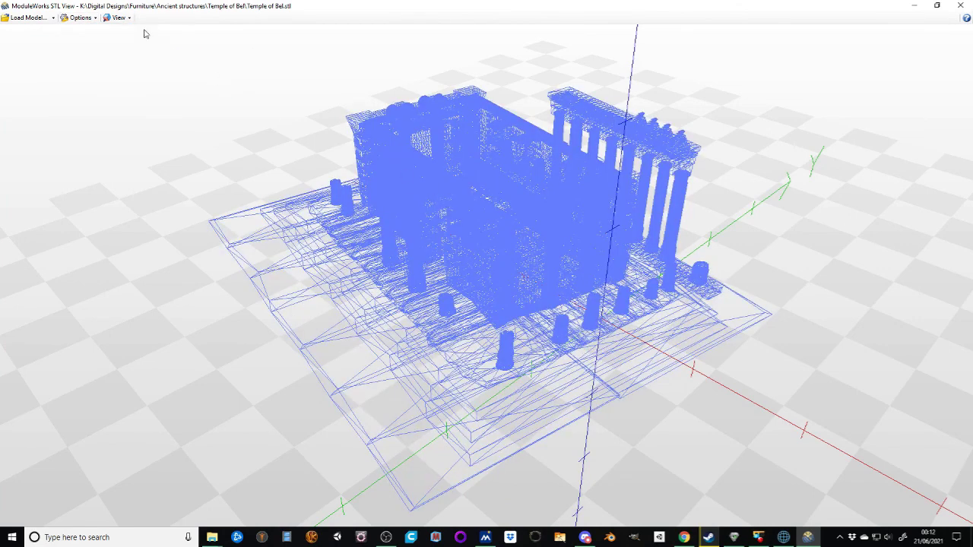
click(82, 19)
mouse_move(129, 56)
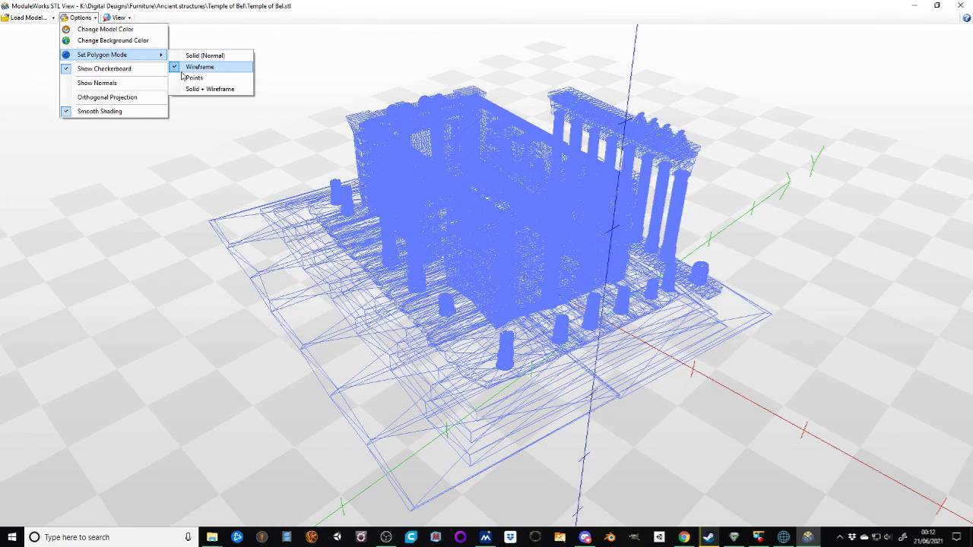
click(192, 78)
Set the polygon mode to Solid + Wireframe and rotate the temple to inspect its mesh from another side.
click(70, 20)
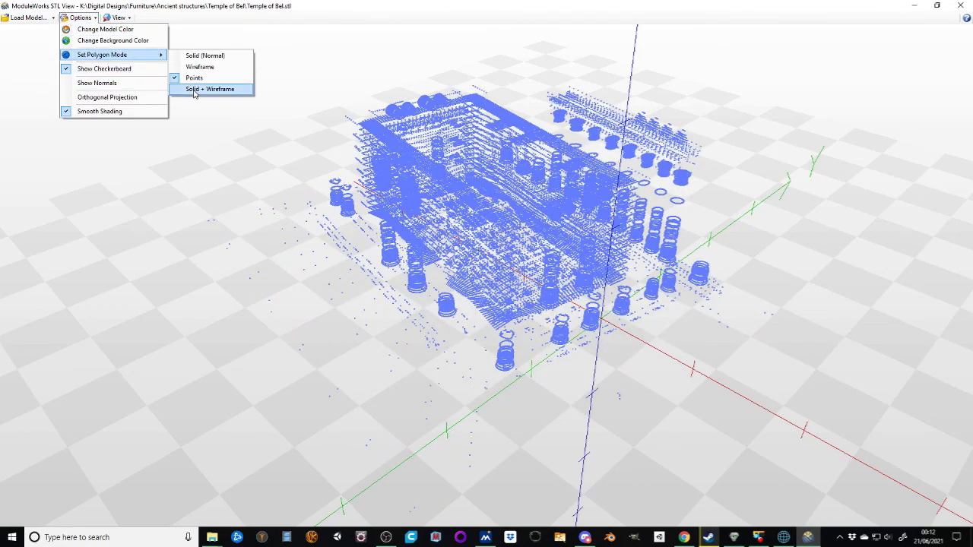
click(194, 90)
drag(632, 258, 487, 428)
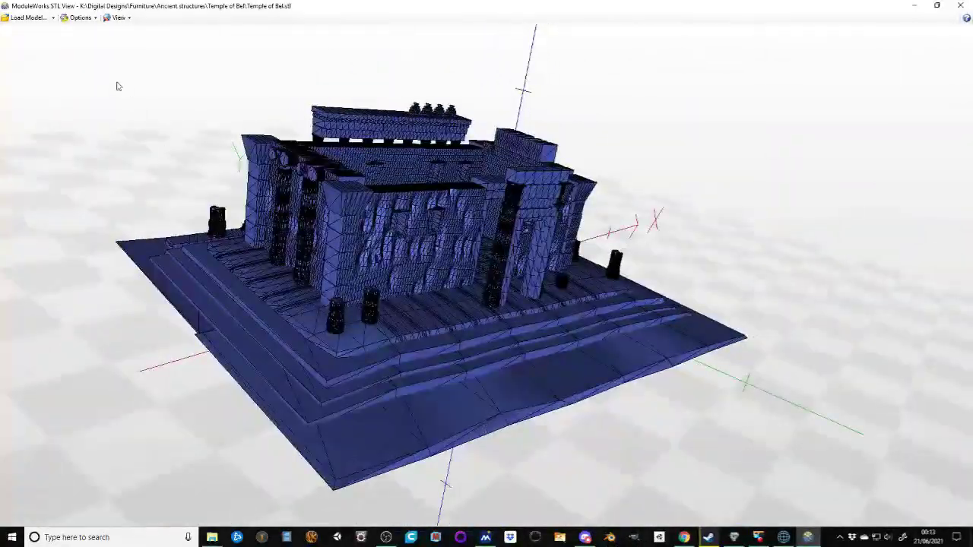
Turn on Orthogonal Projection and rotate the temple to examine it from above.
click(80, 17)
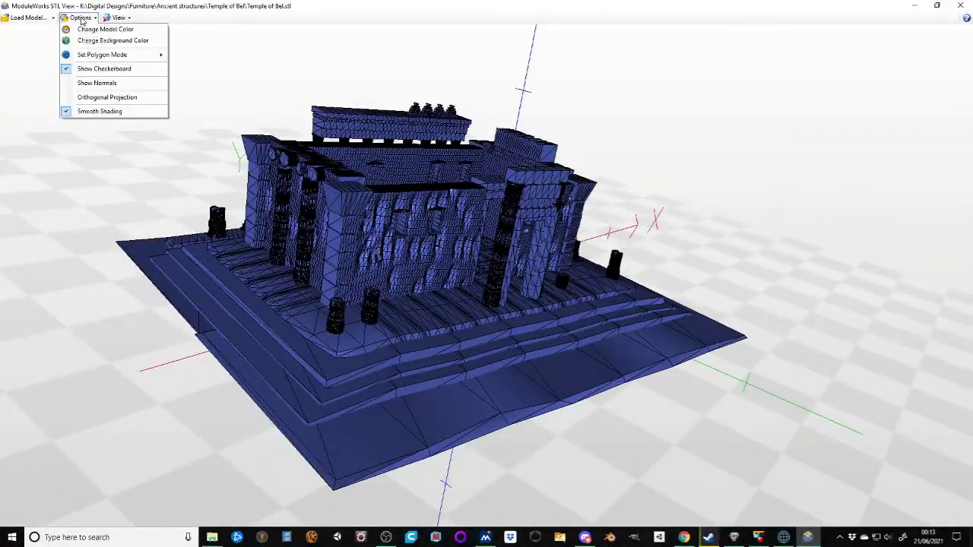
click(107, 97)
drag(426, 274, 550, 320)
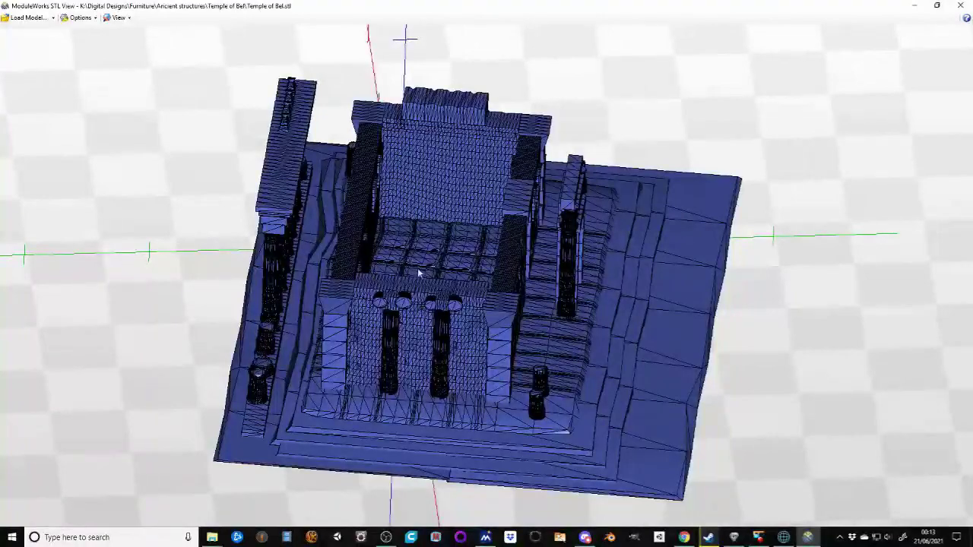